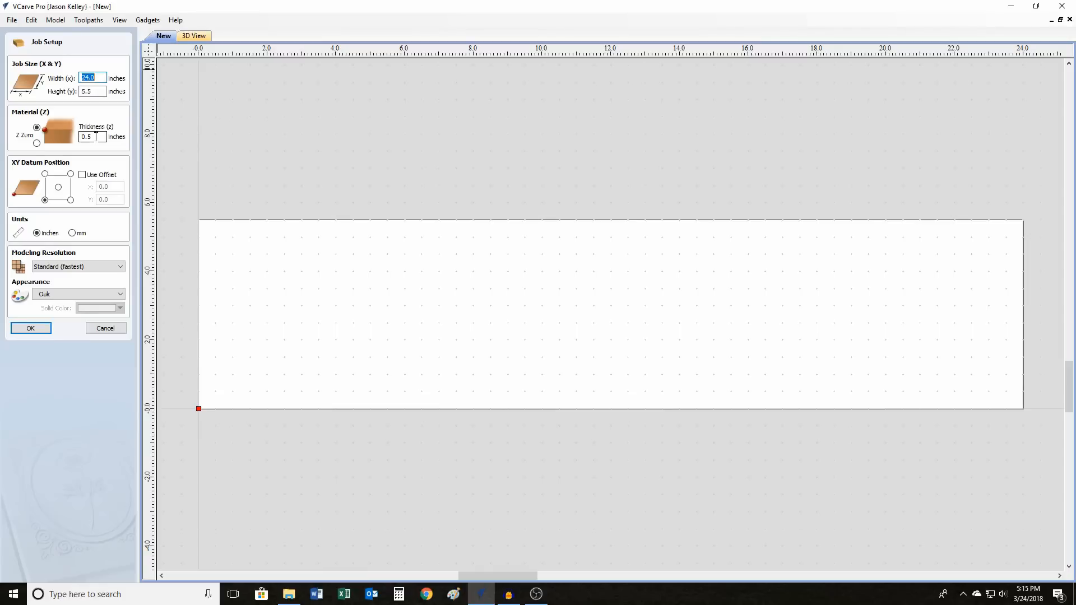
# Accept the job setup and create a square-cornered rectangle 5.0 by 1.0 inches, centred at X 16.75, Y 3.0
pyautogui.click(32, 330)
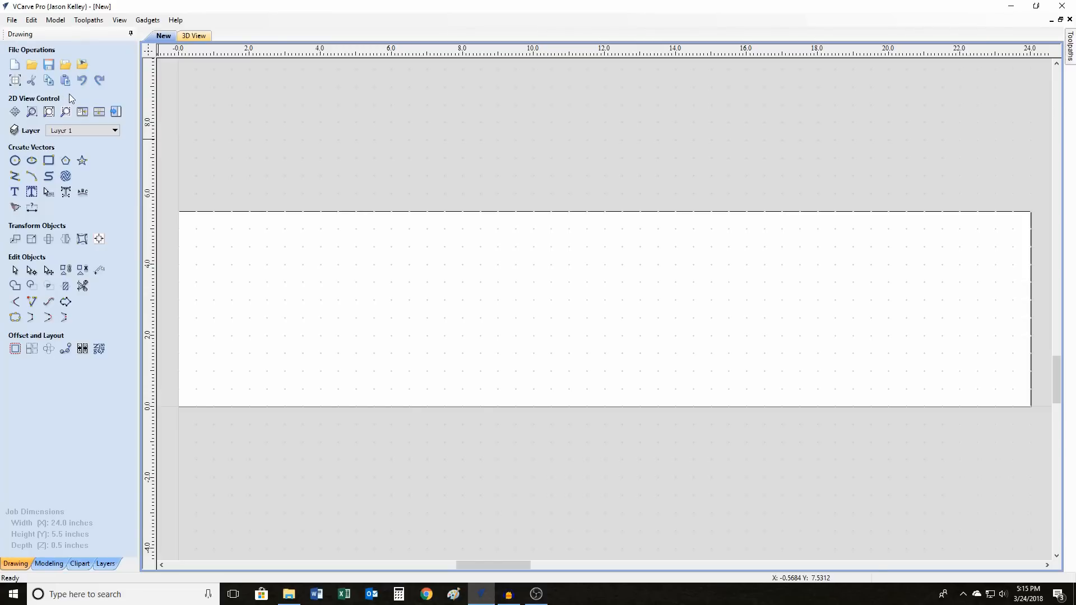
pyautogui.click(49, 160)
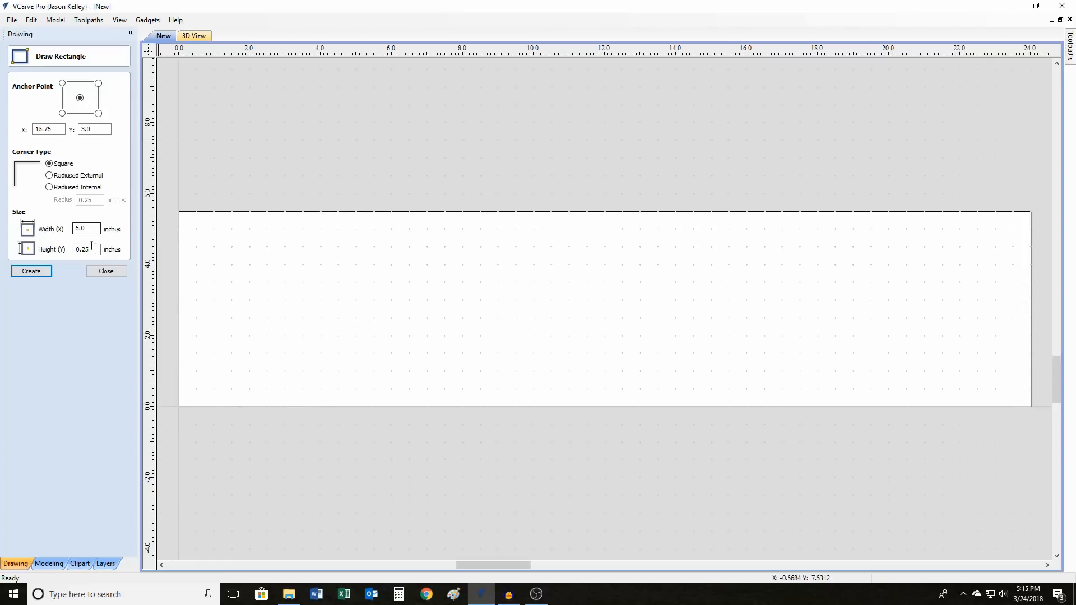
pyautogui.moveTo(95, 249); pyautogui.dragTo(73, 252)
pyautogui.write('1.0')
pyautogui.click(38, 275)
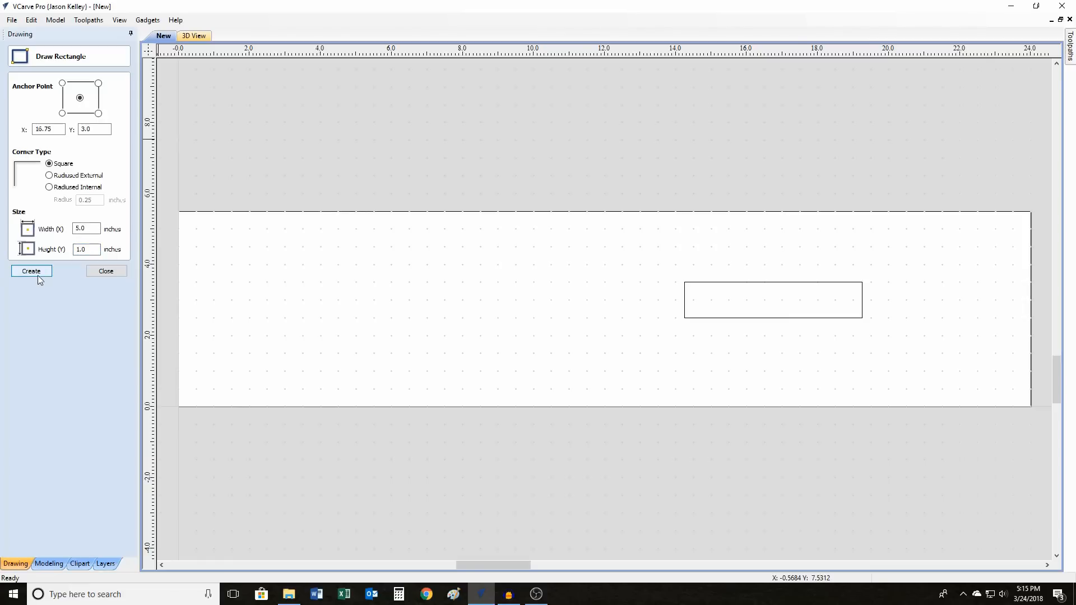
pyautogui.click(106, 271)
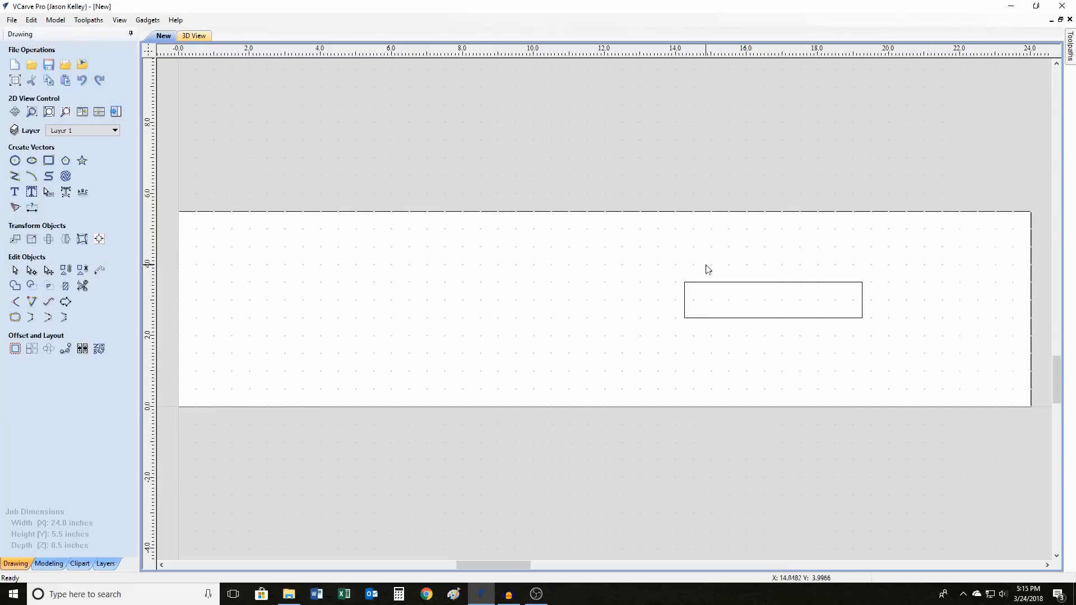
# Move the rectangle to the left half of the material, centred at about X 7.04, Y 3.75
pyautogui.click(710, 282)
pyautogui.moveTo(710, 282); pyautogui.dragTo(364, 256)
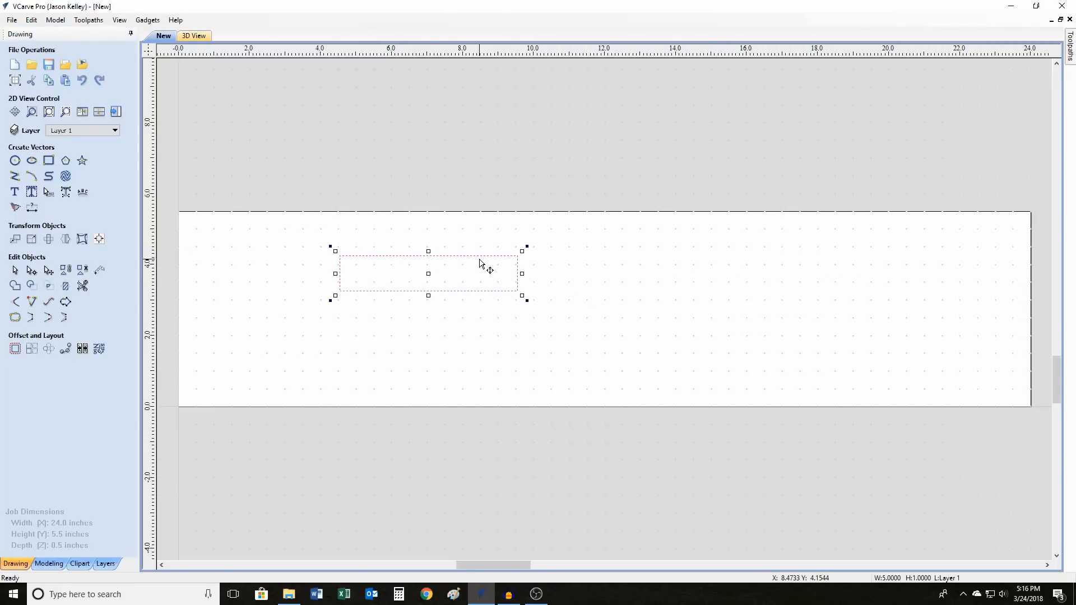
pyautogui.click(458, 231)
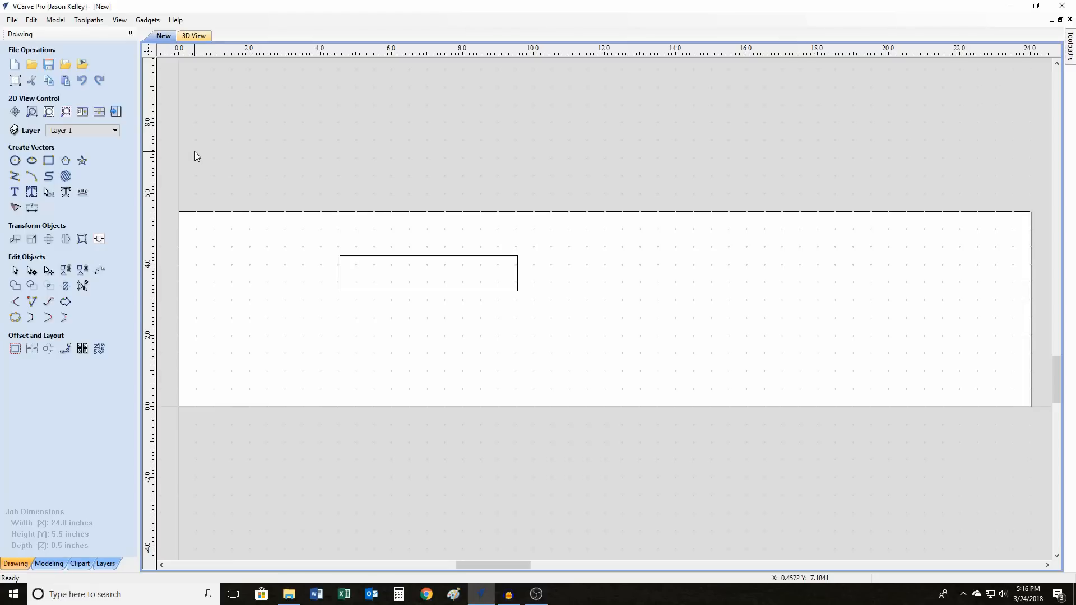
pyautogui.click(66, 161)
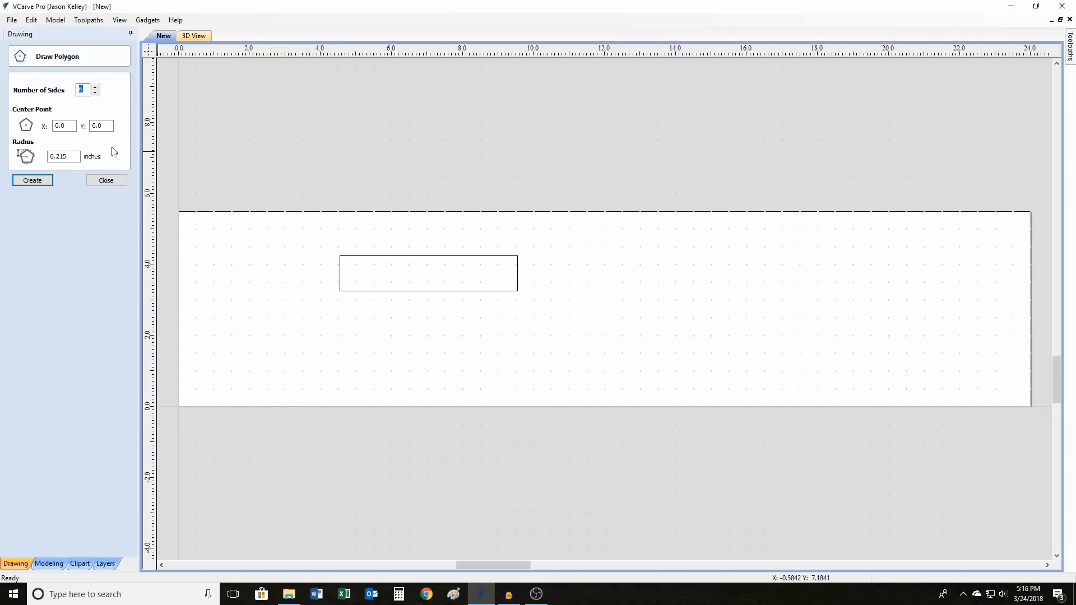
pyautogui.write('6')
pyautogui.click(74, 156)
pyautogui.press('BackSpace')
pyautogui.press('BackSpace')
pyautogui.write('500')
pyautogui.click(47, 182)
pyautogui.click(106, 180)
pyautogui.click(176, 390)
pyautogui.press('Delete')
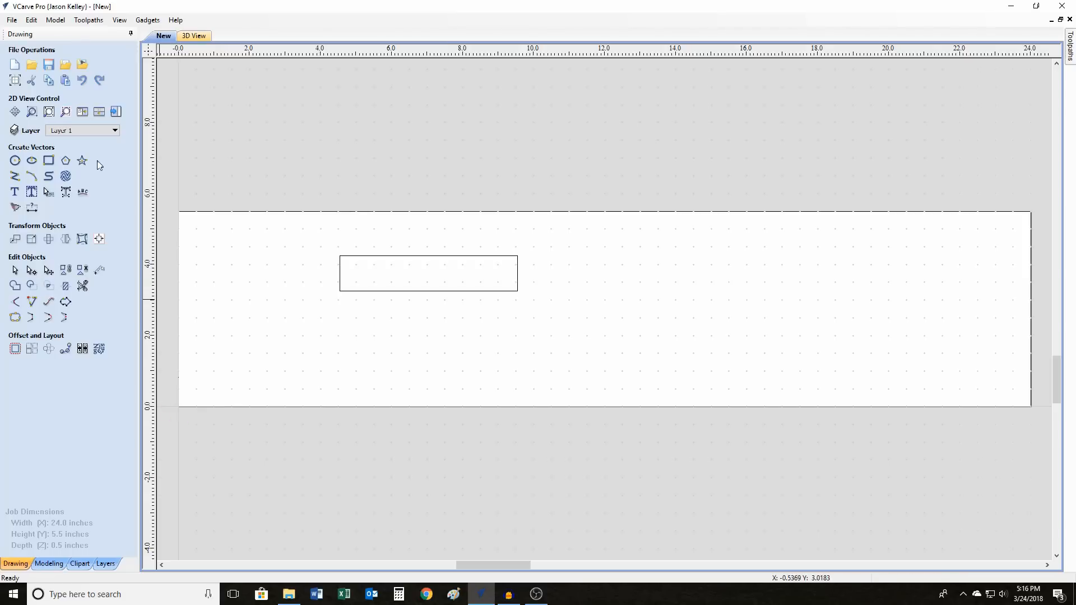
# Create a six-sided polygon with a 0.25 inch radius and move it inside the left end of the rectangle
pyautogui.click(65, 161)
pyautogui.moveTo(67, 158); pyautogui.dragTo(57, 158)
pyautogui.write('25')
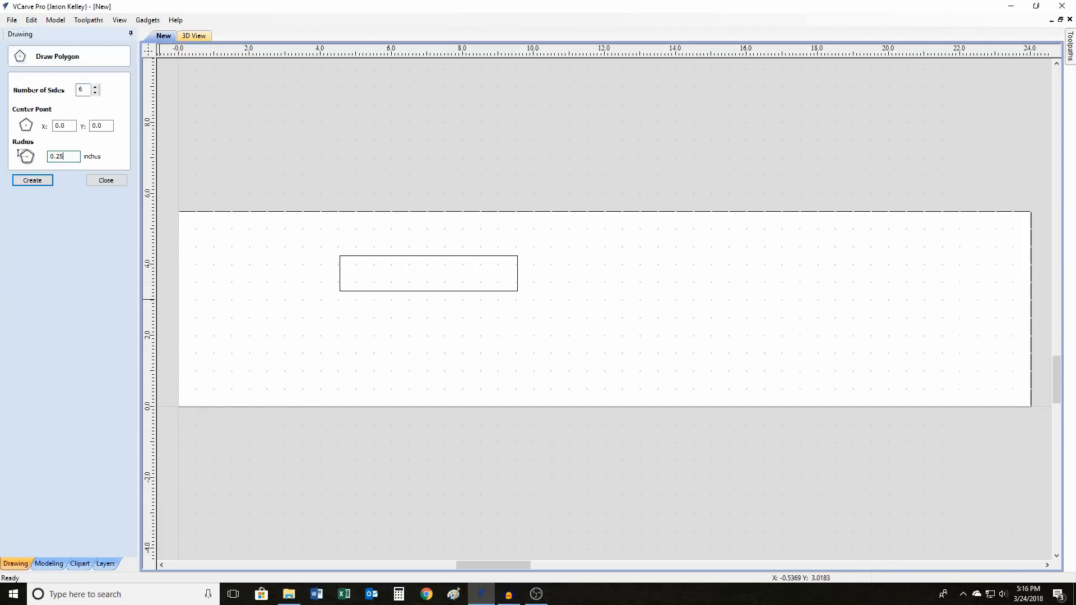
pyautogui.click(32, 183)
pyautogui.click(99, 181)
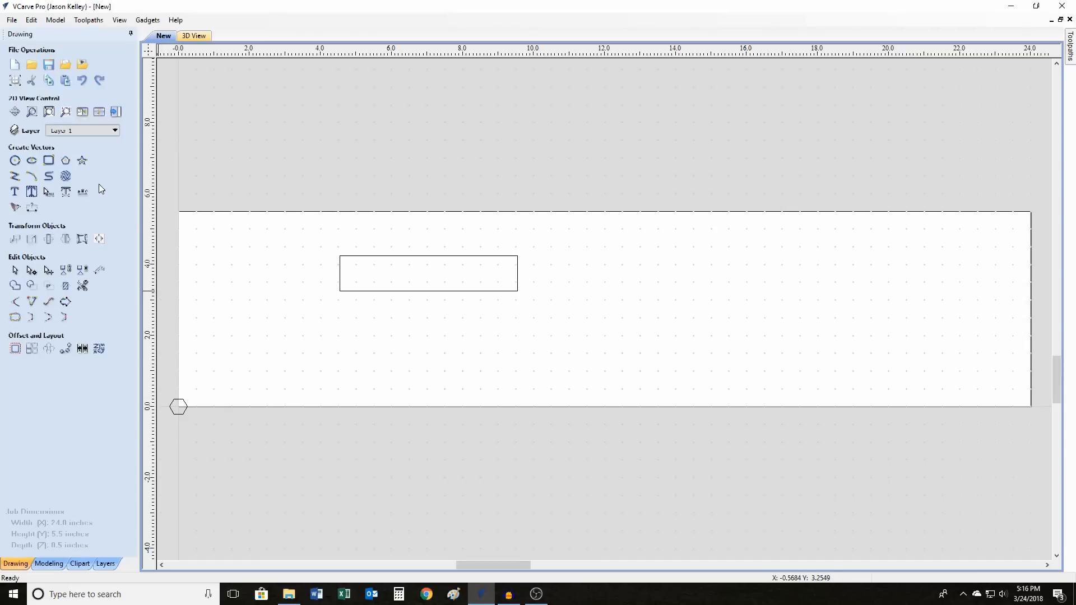
pyautogui.click(179, 413)
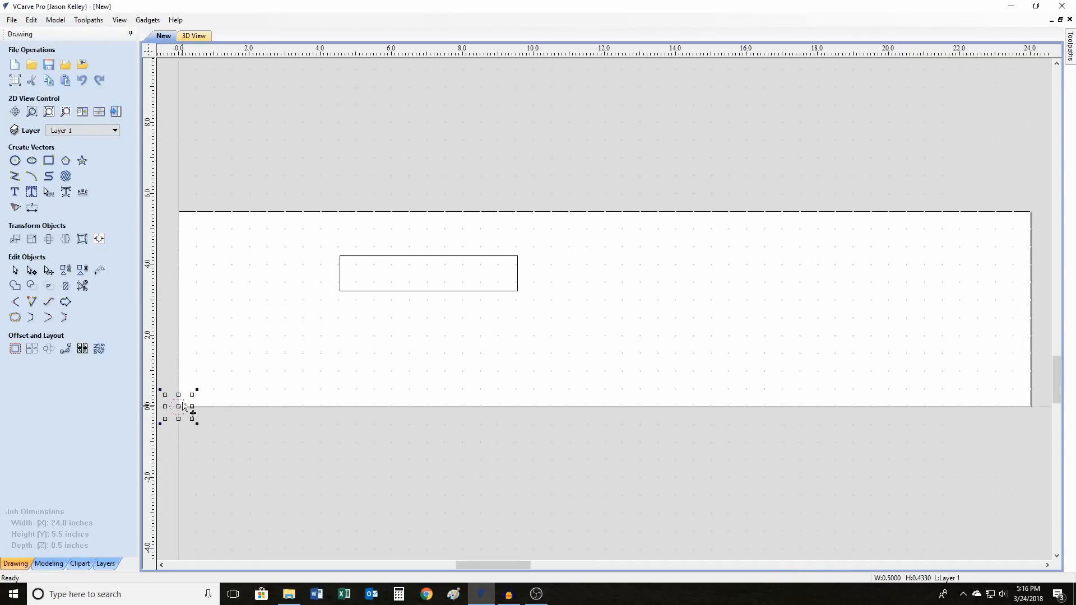
pyautogui.moveTo(188, 395); pyautogui.dragTo(359, 267)
pyautogui.click(448, 277)
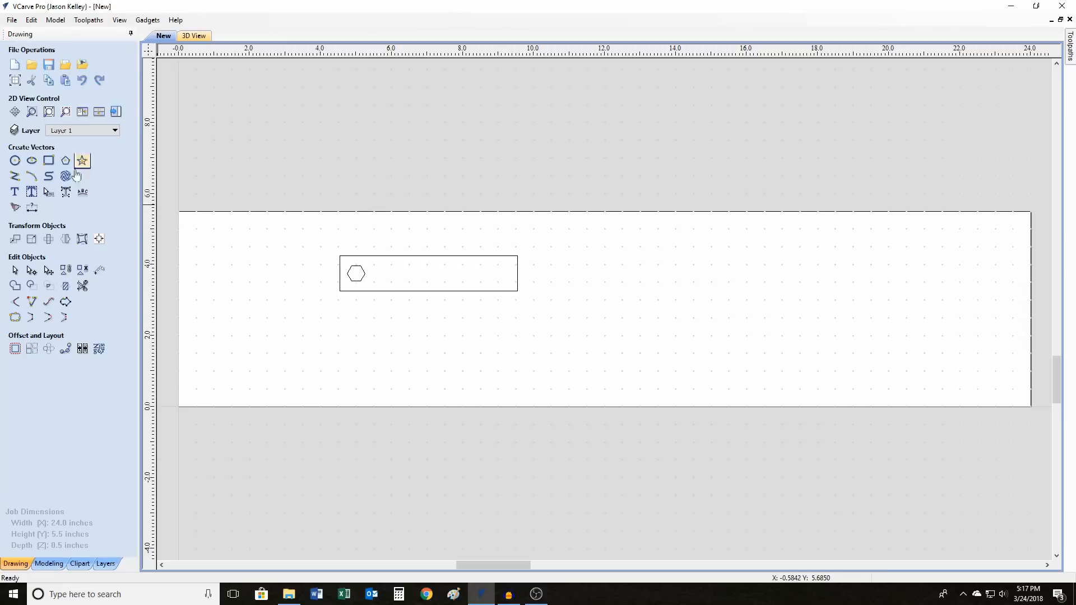
# Create a second square-cornered rectangle 3 inches wide and 0.25 inches high for the slot
pyautogui.click(53, 163)
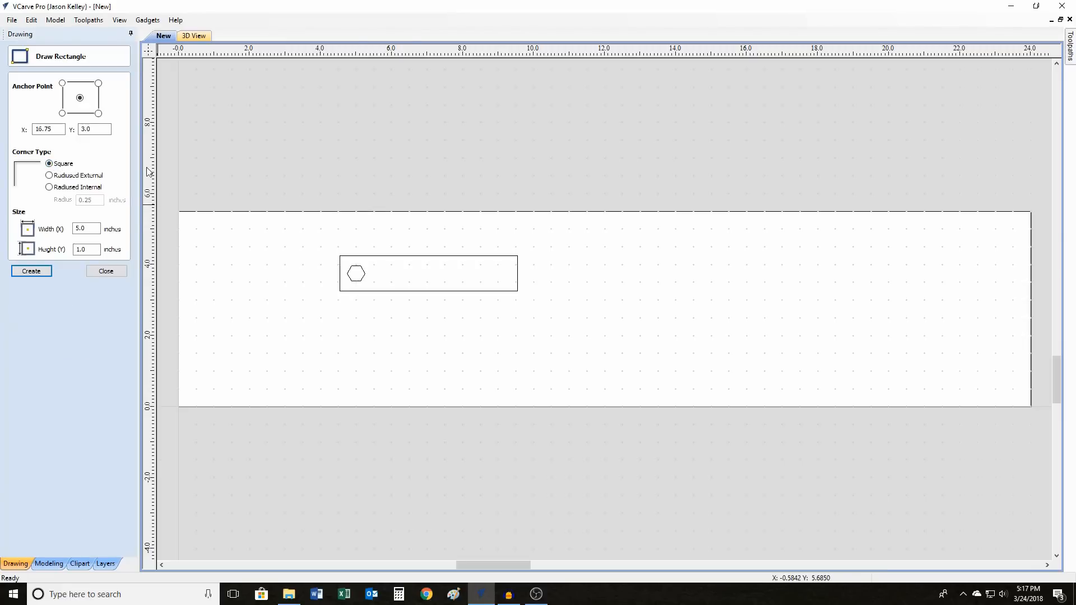
pyautogui.click(84, 248)
pyautogui.doubleClick(83, 249)
pyautogui.write('.25')
pyautogui.click(90, 229)
pyautogui.press('BackSpace')
pyautogui.press('BackSpace')
pyautogui.press('BackSpace')
pyautogui.write('3')
pyautogui.click(26, 272)
pyautogui.click(96, 282)
# Move the narrow slot rectangle inside the large rectangle, just right of the hexagon
pyautogui.click(740, 298)
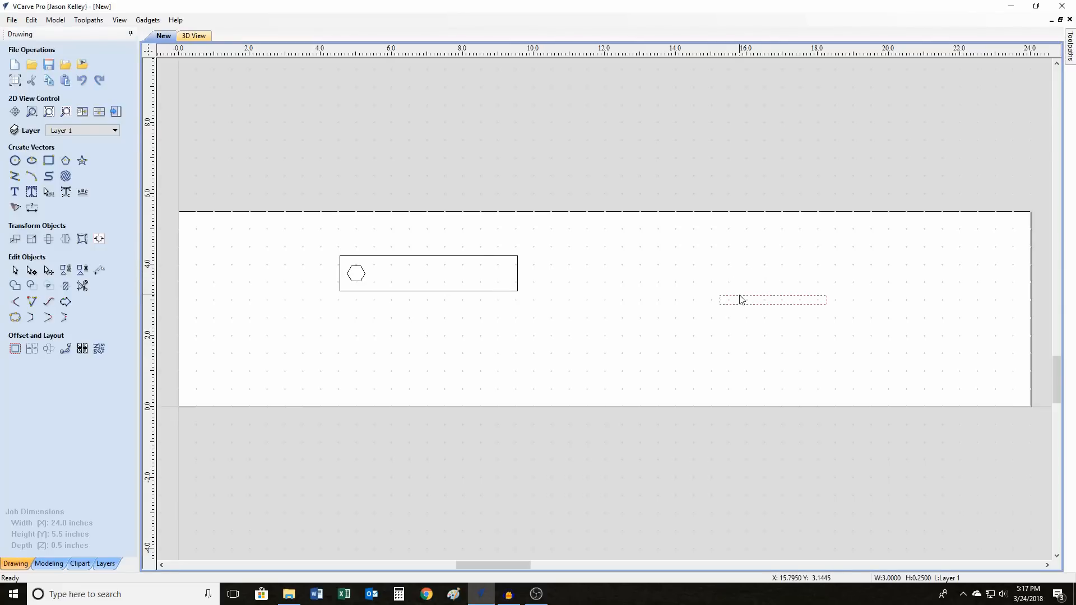
pyautogui.moveTo(741, 296); pyautogui.dragTo(396, 270)
pyautogui.click(511, 279)
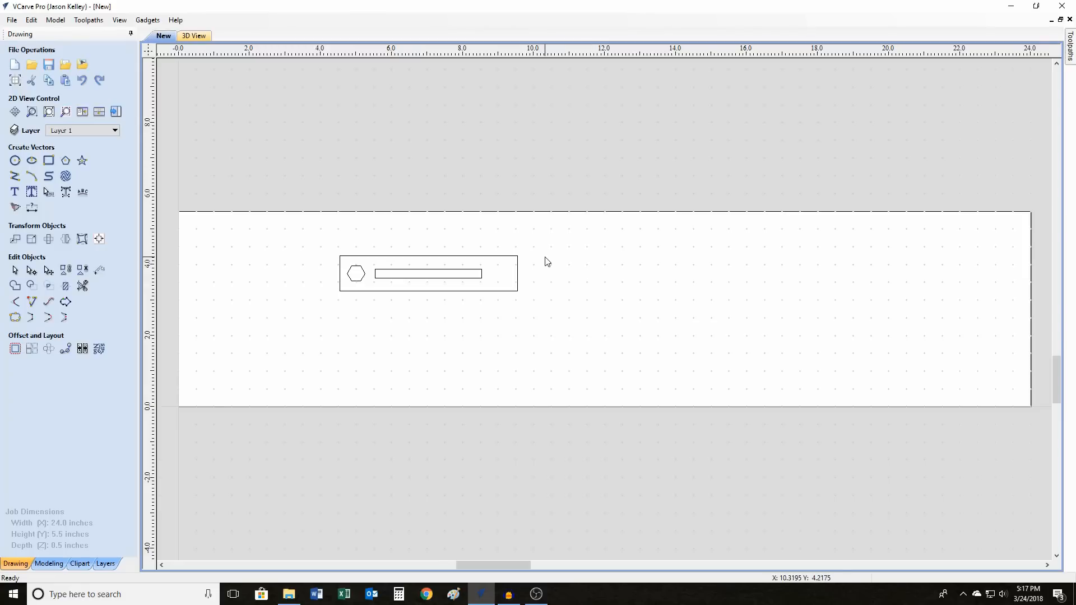
# Set the slot rectangle's width to 3.25 inches
pyautogui.click(466, 278)
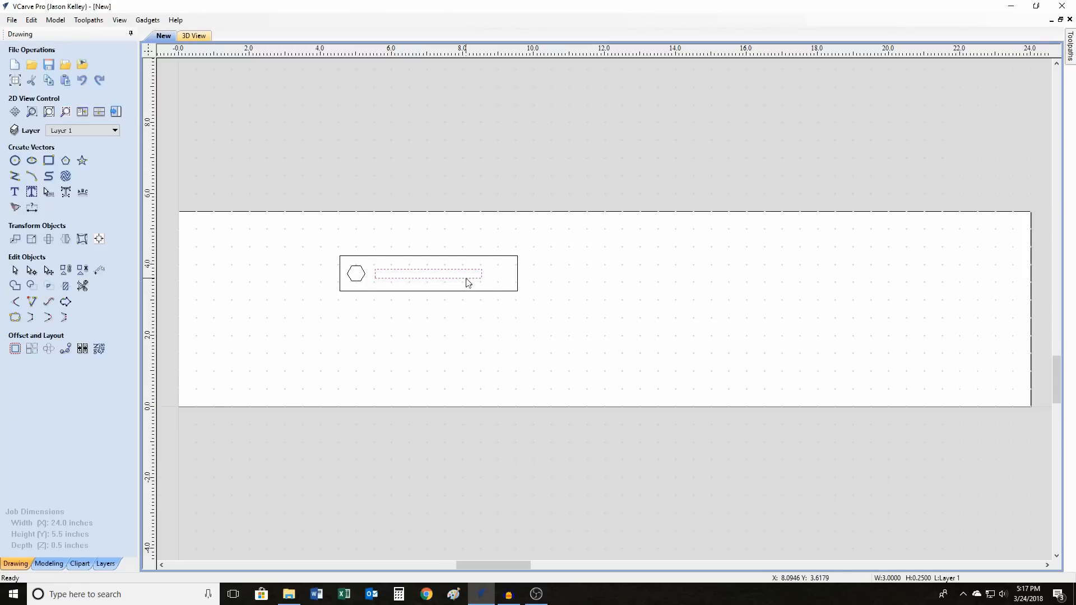
pyautogui.click(49, 160)
pyautogui.click(94, 229)
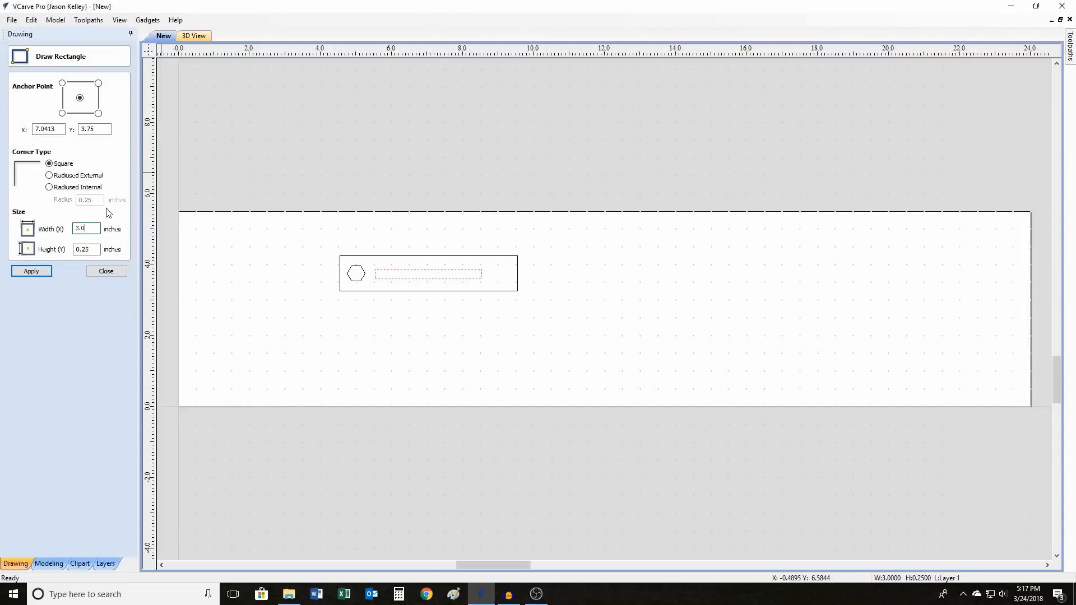
pyautogui.write('25')
pyautogui.click(31, 272)
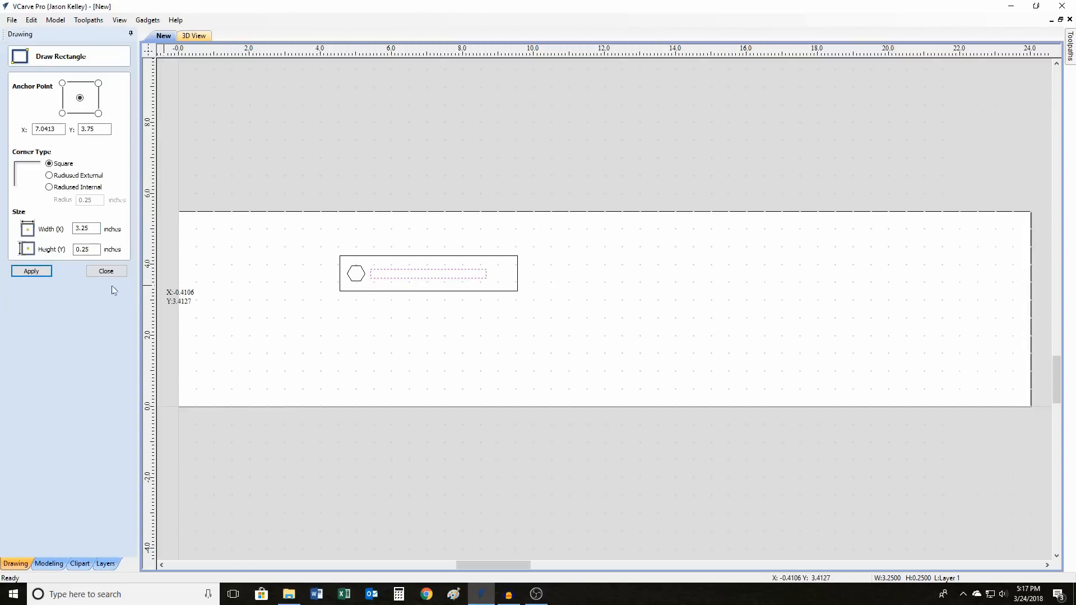
pyautogui.click(106, 271)
pyautogui.click(432, 274)
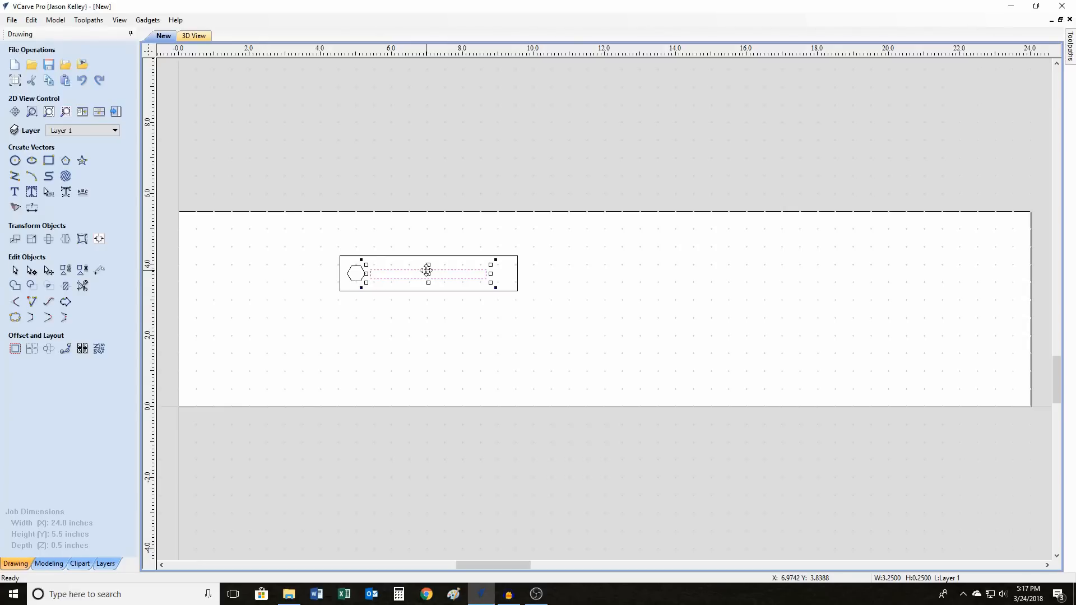
pyautogui.click(282, 284)
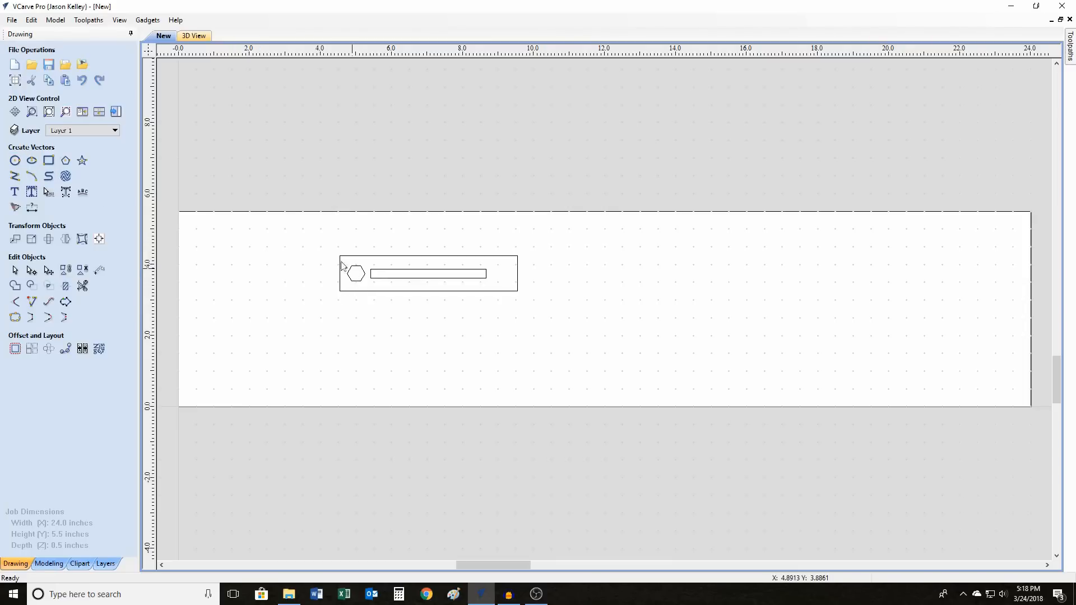
# Create a 0.25 inch diameter circle and move it to the centre of the hexagon
pyautogui.click(15, 161)
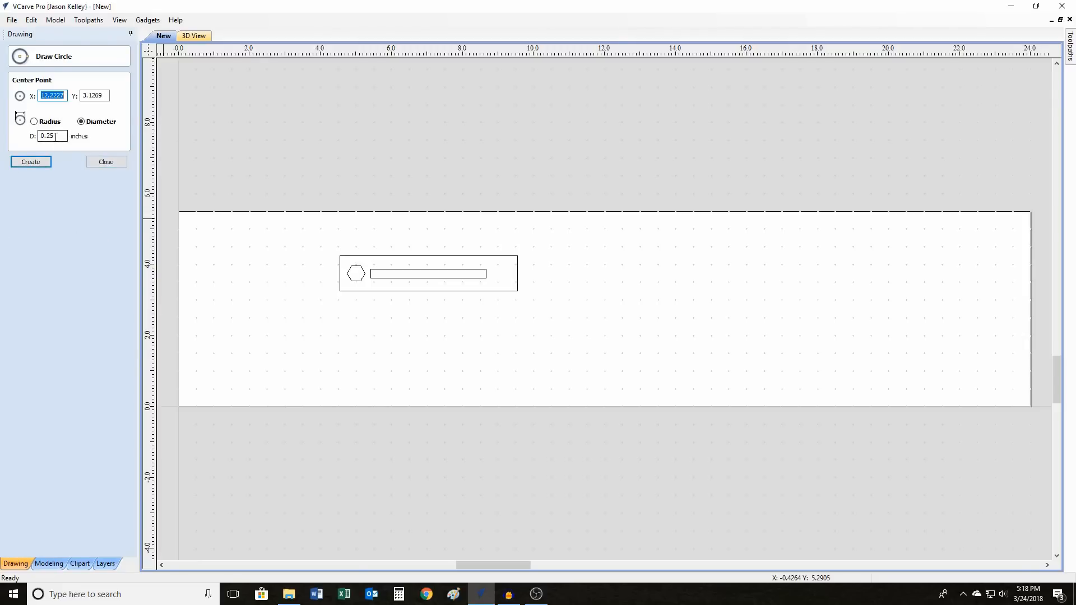
pyautogui.press('Return')
pyautogui.click(106, 162)
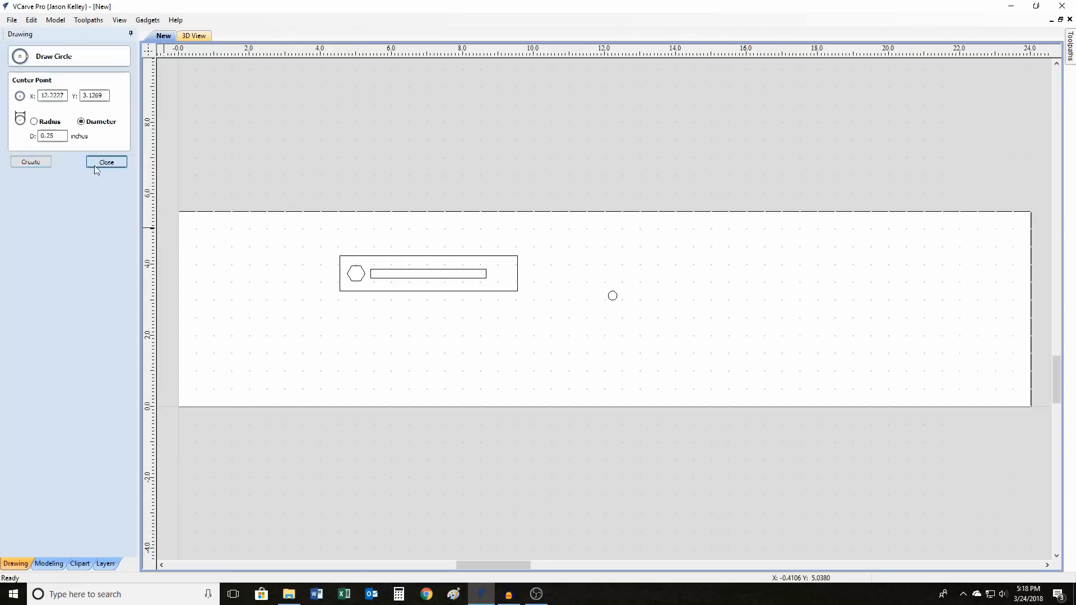
pyautogui.click(611, 295)
pyautogui.scroll(3, 428, 271)
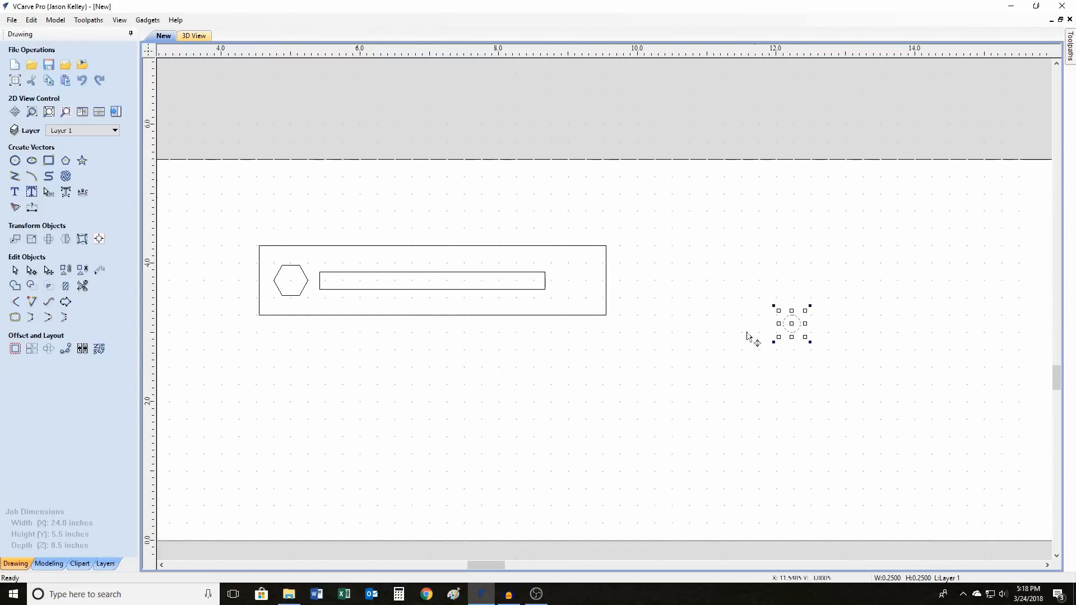
pyautogui.moveTo(300, 271); pyautogui.dragTo(288, 273)
pyautogui.click(400, 205)
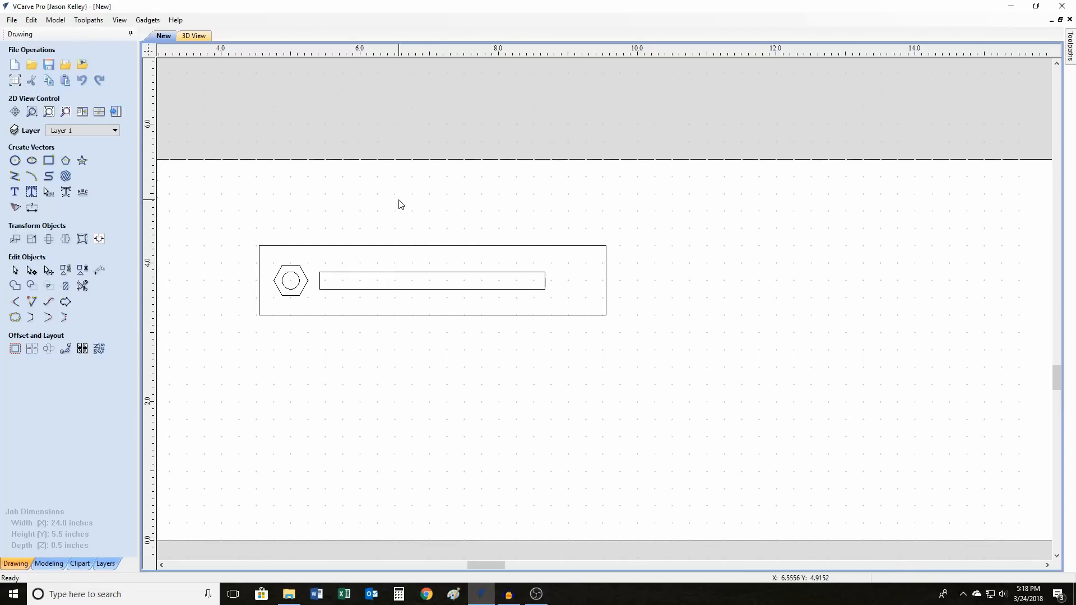
# Nudge the slot rectangle about 0.1 inch to the right, away from the hexagon
pyautogui.click(409, 273)
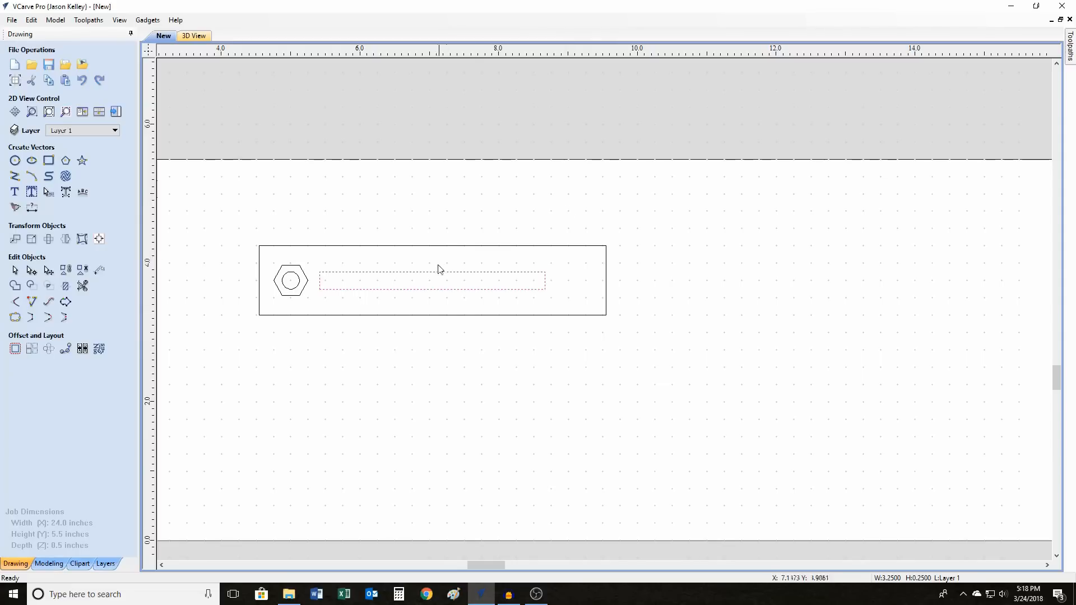
pyautogui.press('Right')
pyautogui.press('Right')
pyautogui.press('Right')
pyautogui.press('Right')
pyautogui.click(465, 220)
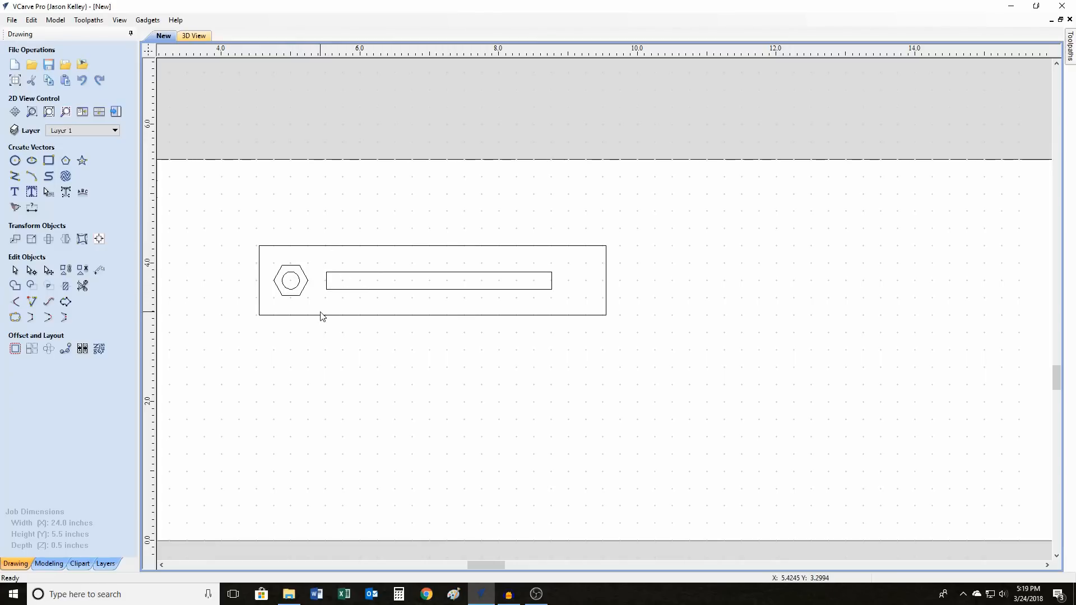
# Align the hexagon, circle and slot to the vertical centre of the outer rectangle
pyautogui.moveTo(267, 258); pyautogui.dragTo(563, 306)
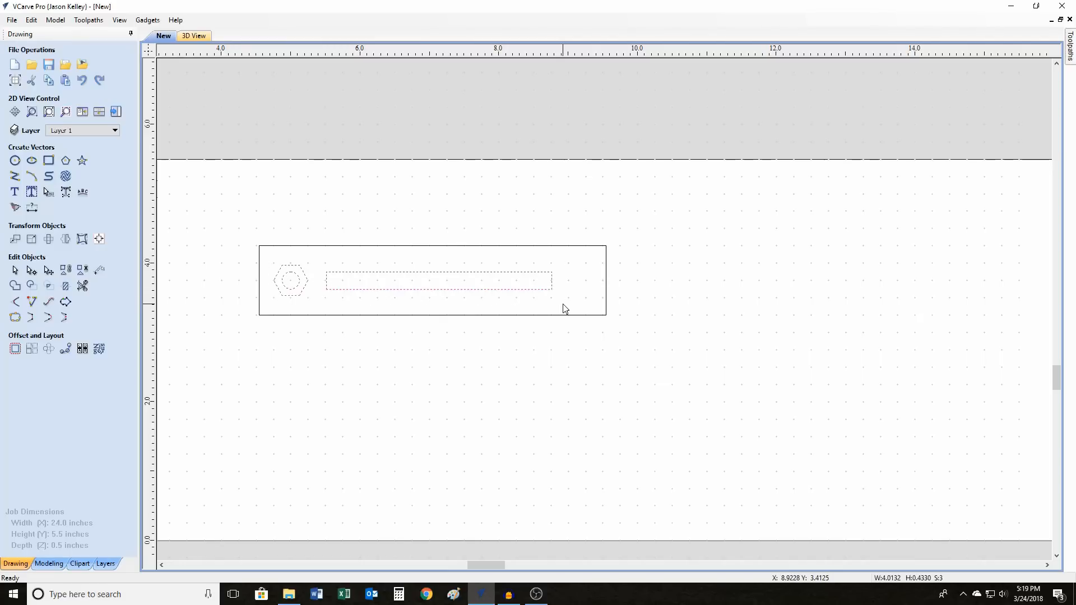
pyautogui.keyDown('shift'); pyautogui.click(500, 247); pyautogui.keyUp('shift')
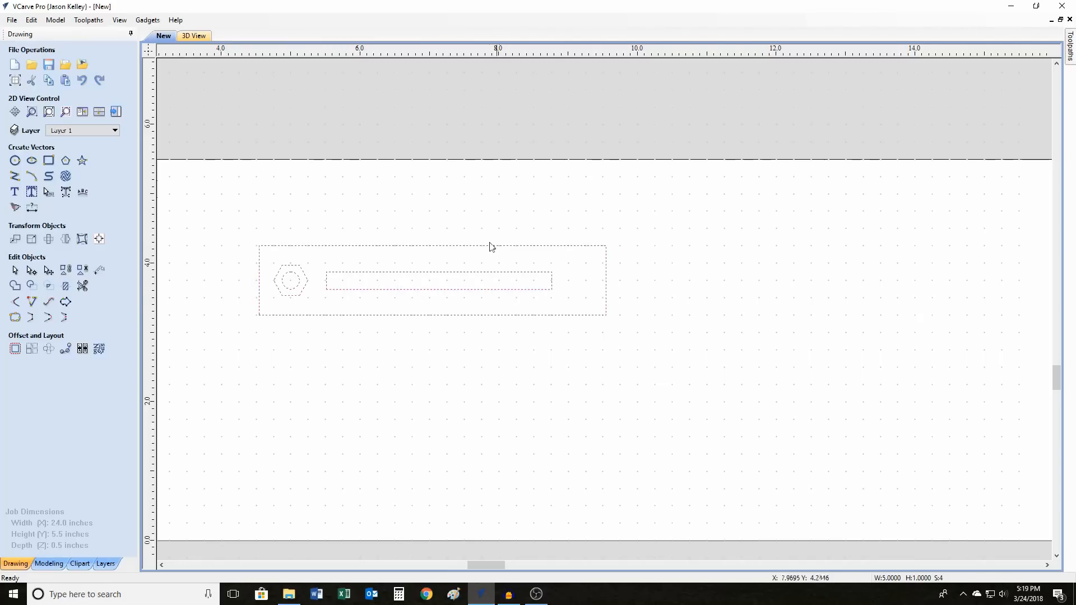
pyautogui.click(98, 239)
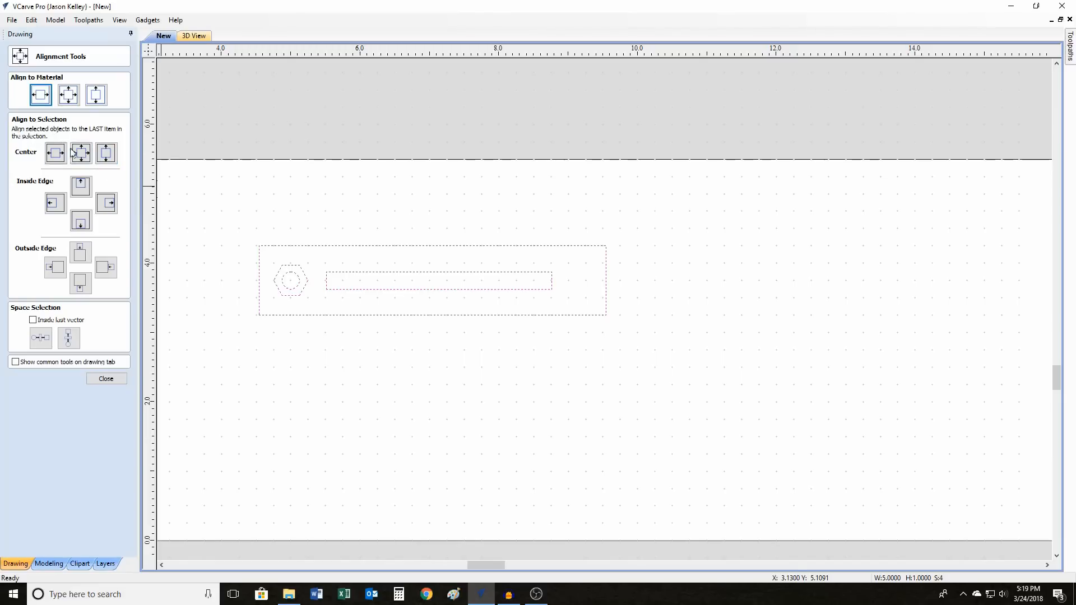
pyautogui.click(105, 156)
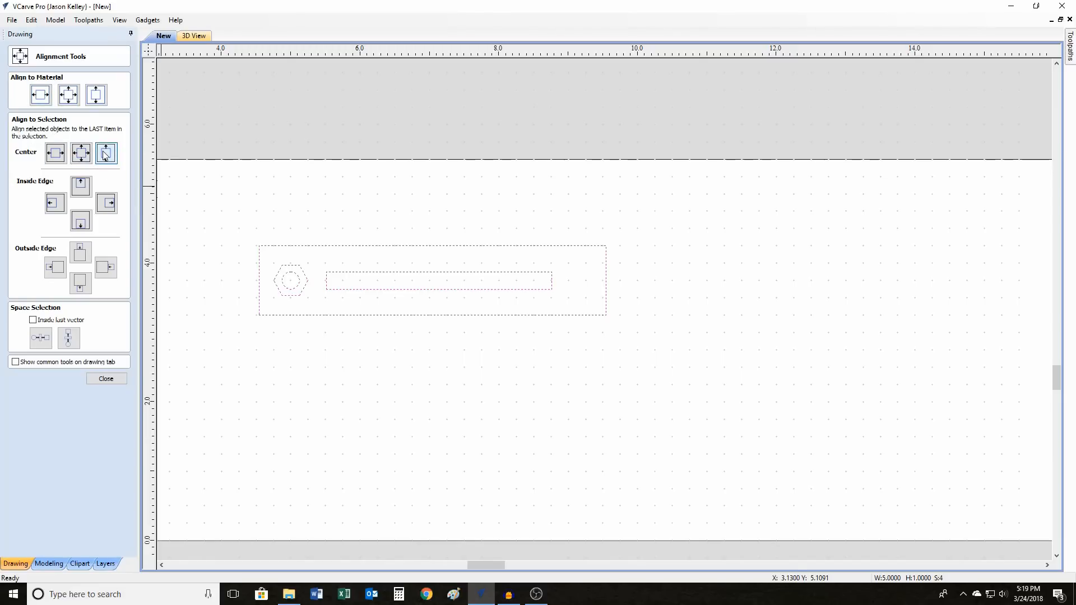
pyautogui.click(218, 208)
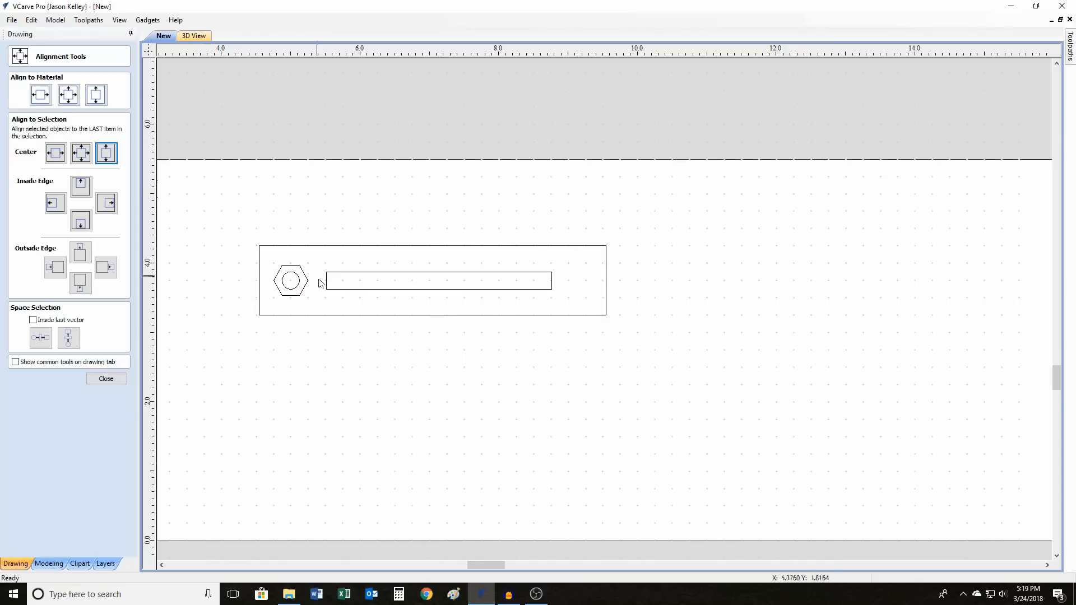
# Nudge the hexagon, circle and slot downward and recentre them vertically in the outer rectangle
pyautogui.moveTo(272, 258); pyautogui.dragTo(570, 305)
pyautogui.press('Down')
pyautogui.press('Down')
pyautogui.press('Down')
pyautogui.press('Down')
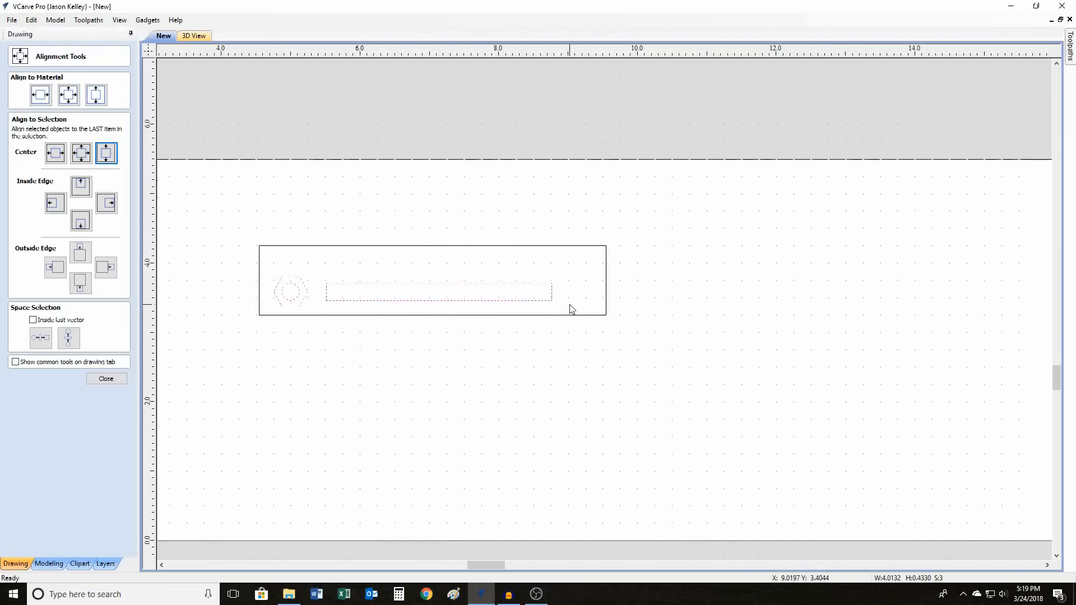
pyautogui.keyDown('shift'); pyautogui.click(412, 247); pyautogui.keyUp('shift')
pyautogui.click(106, 154)
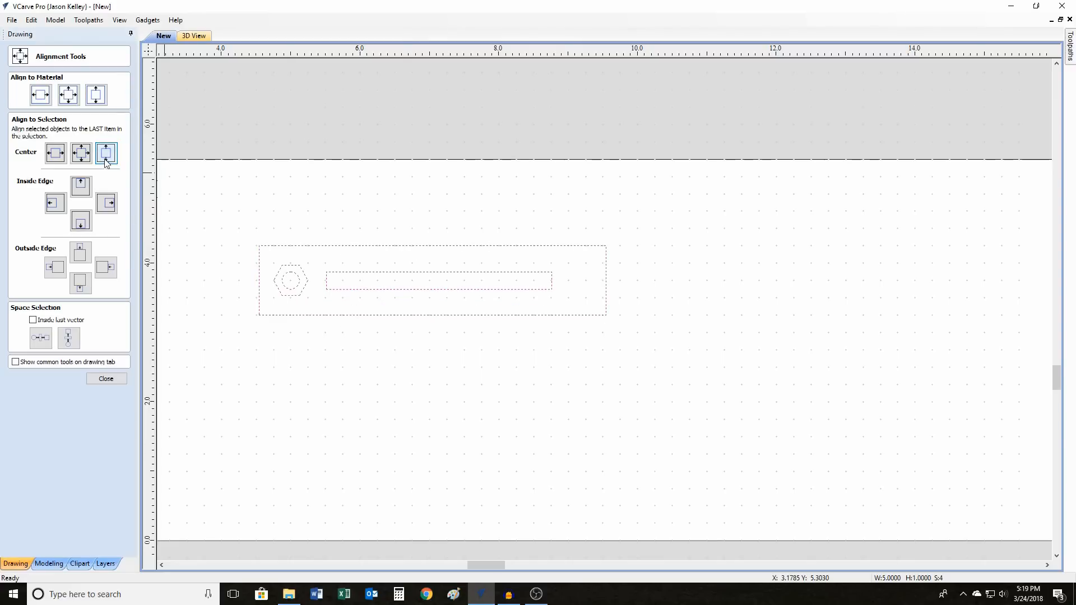
pyautogui.click(180, 243)
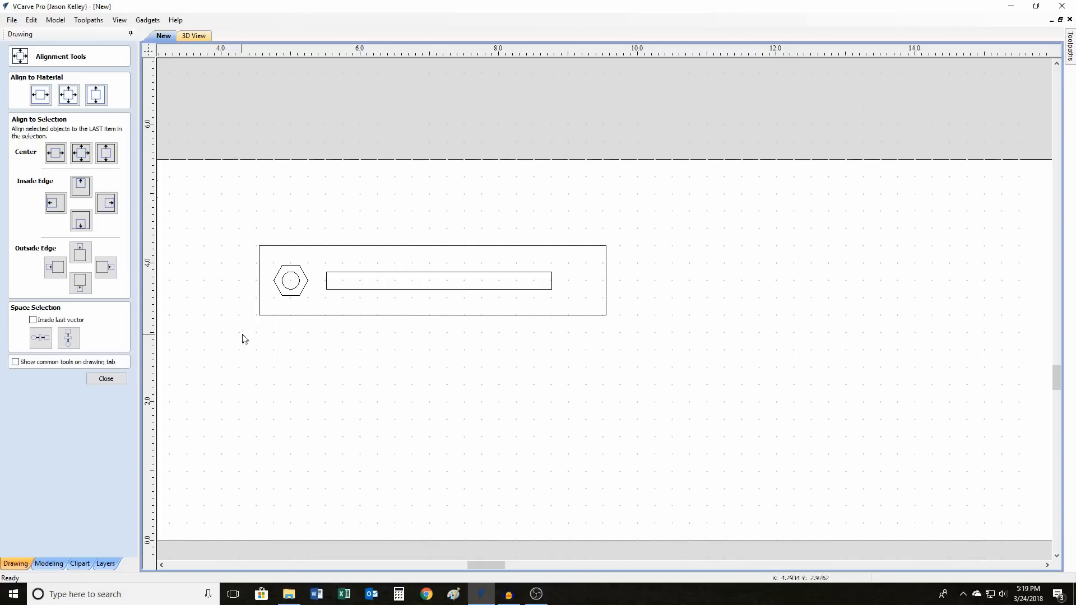
pyautogui.click(98, 102)
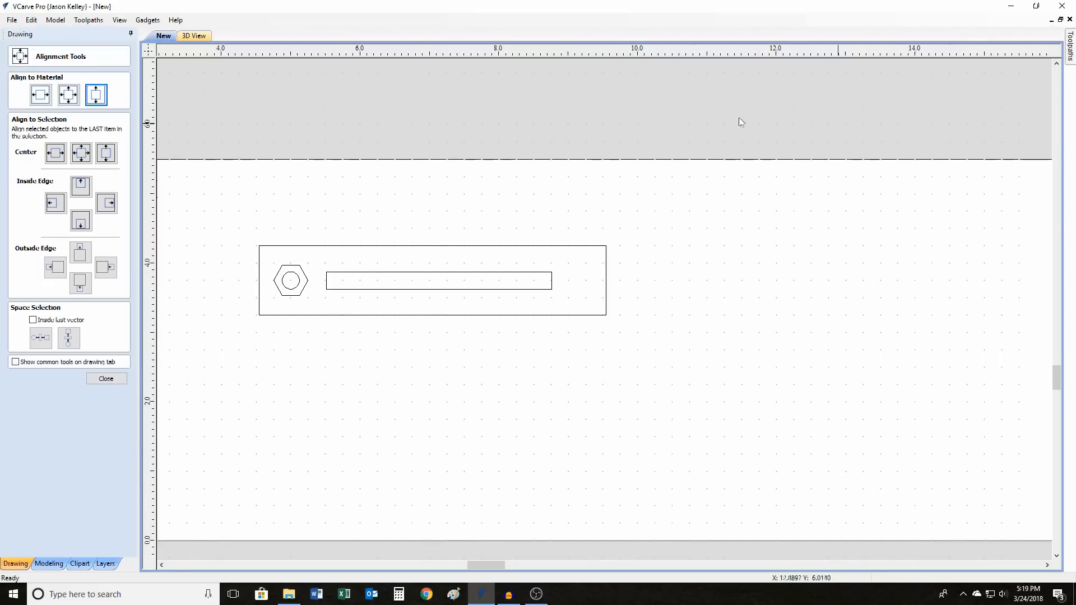
pyautogui.click(106, 379)
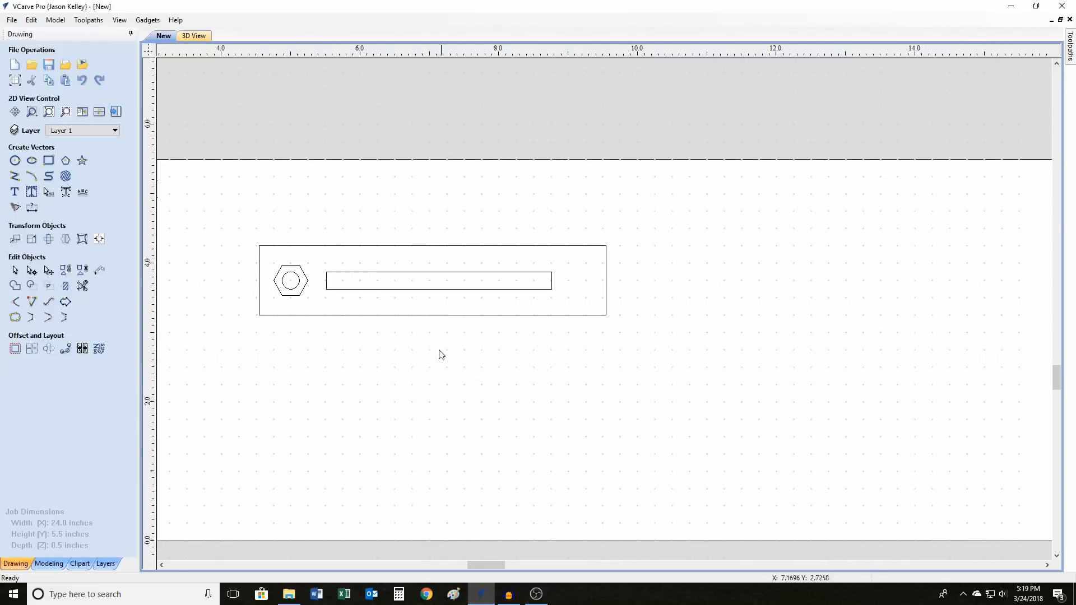
pyautogui.scroll(-2, 424, 347)
pyautogui.moveTo(330, 283)
pyautogui.mouseDown()
pyautogui.moveTo(418, 324)
pyautogui.moveTo(560, 364)
pyautogui.mouseUp()
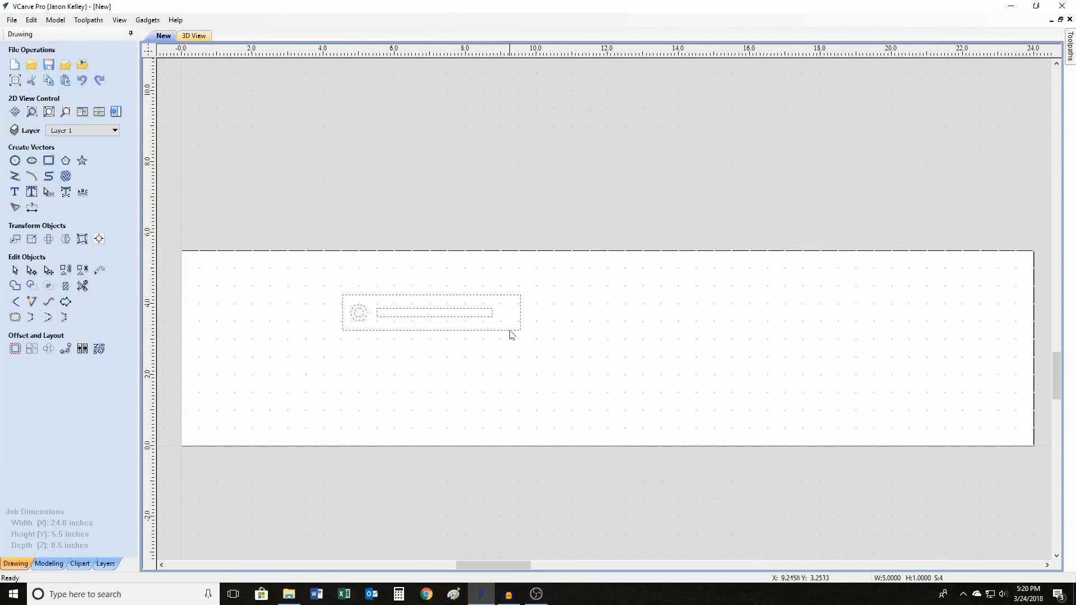
pyautogui.click(509, 351)
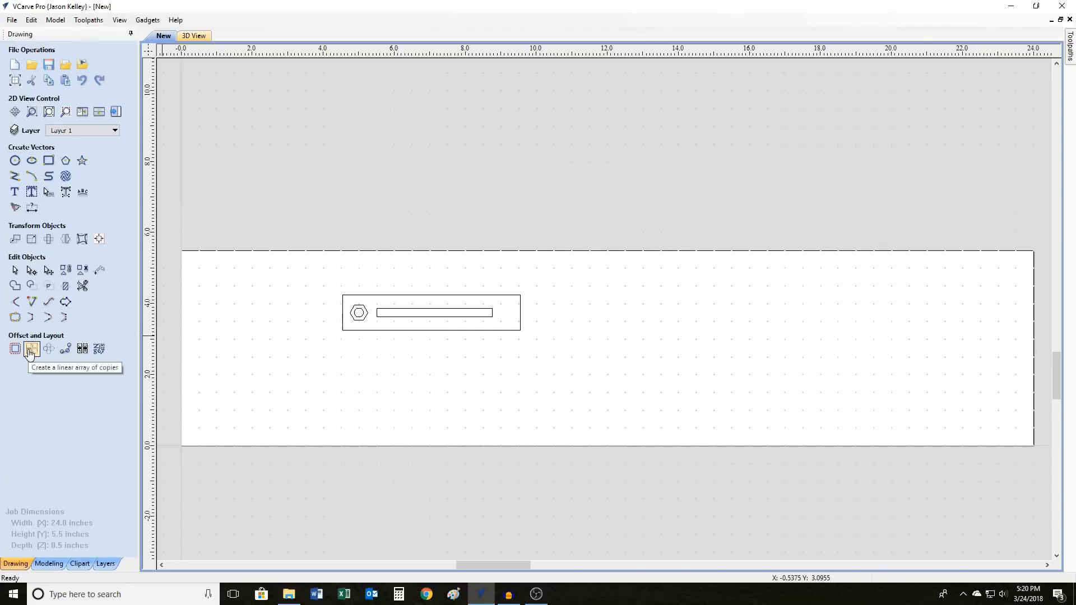
pyautogui.moveTo(323, 287); pyautogui.dragTo(556, 369)
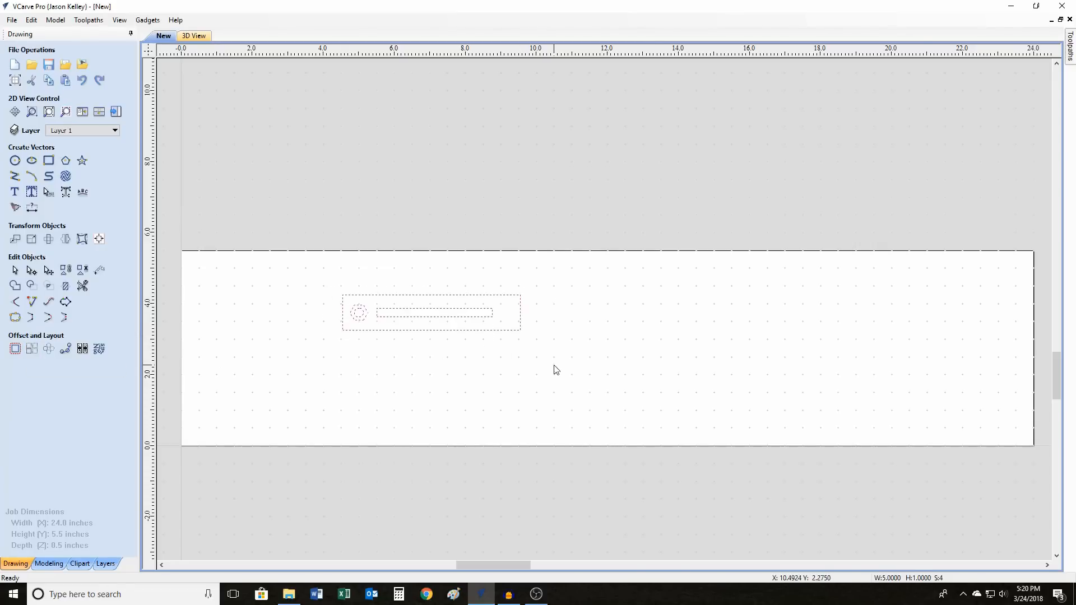
pyautogui.rightClick(500, 335)
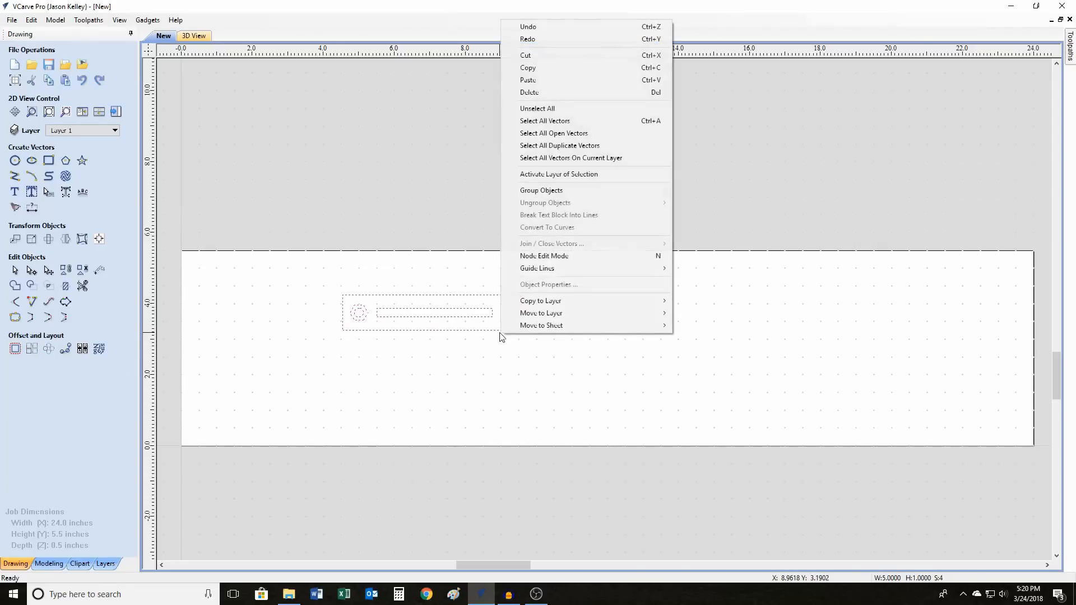
pyautogui.click(424, 395)
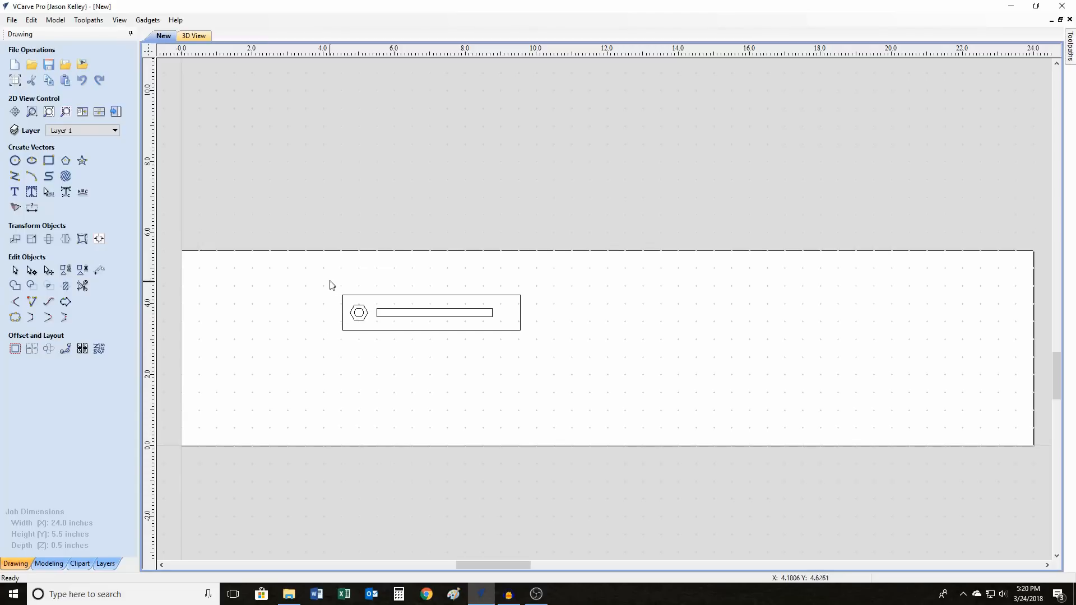
# Array-copy the complete clamp into 3 rows and 4 columns with gaps of 0.75 inch in X and 0.375 inch in Y
pyautogui.moveTo(330, 281); pyautogui.dragTo(551, 355)
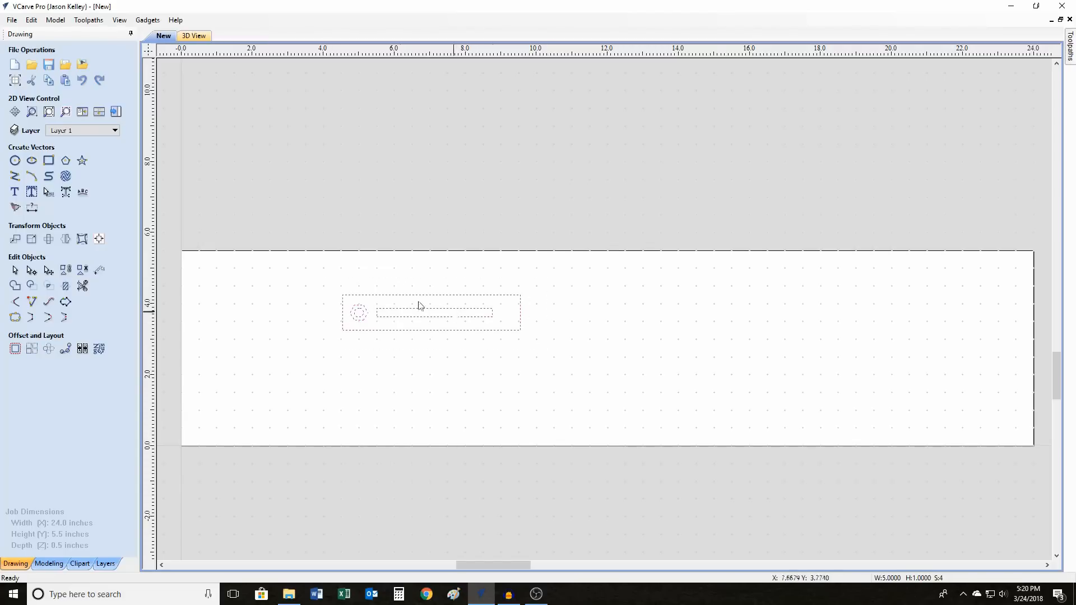
pyautogui.click(31, 349)
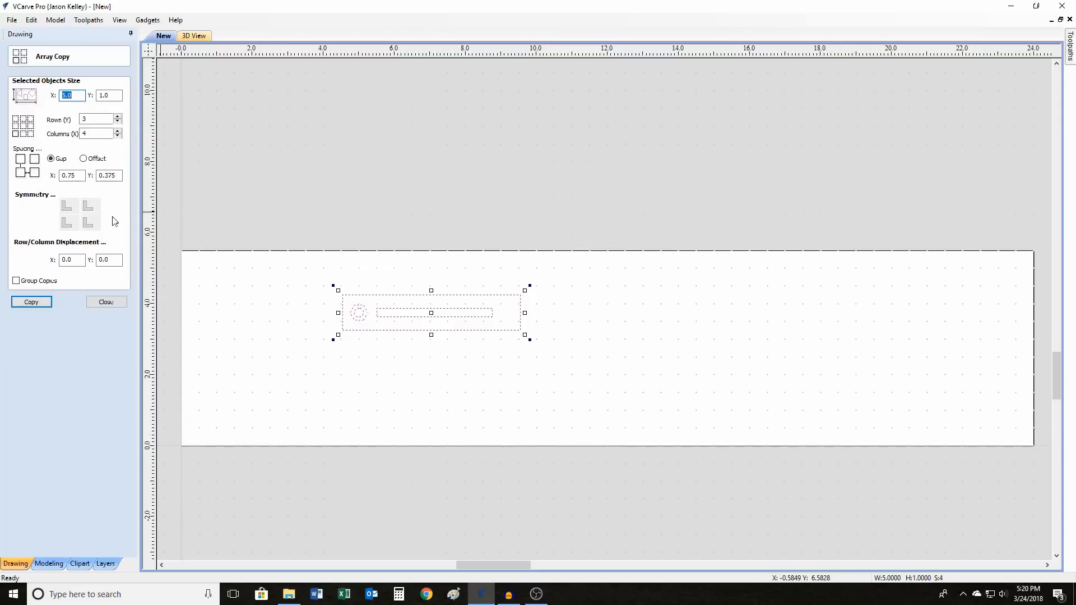
pyautogui.click(32, 303)
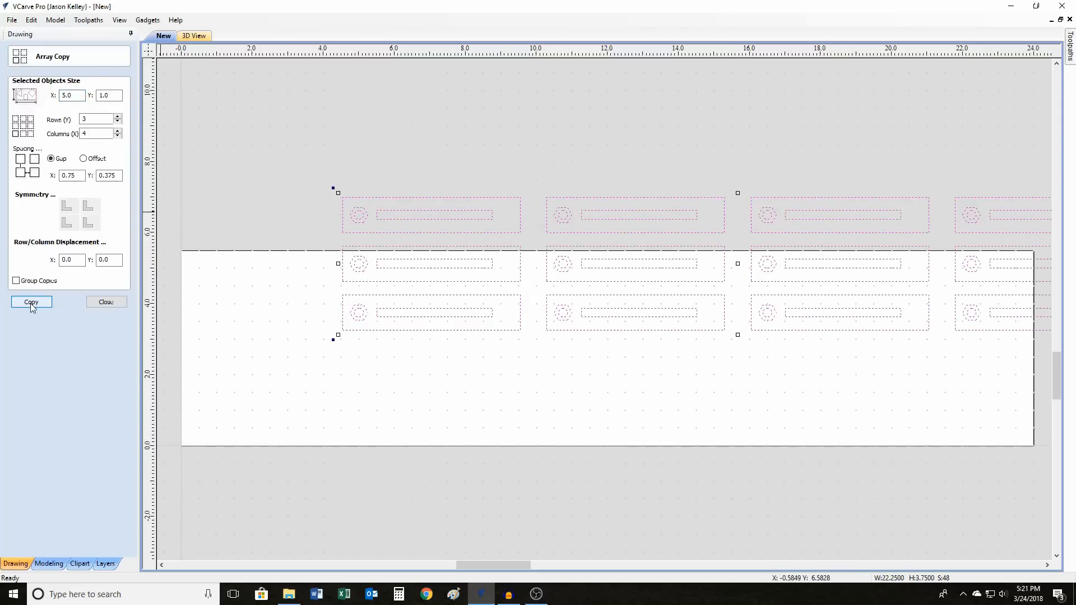
pyautogui.click(106, 302)
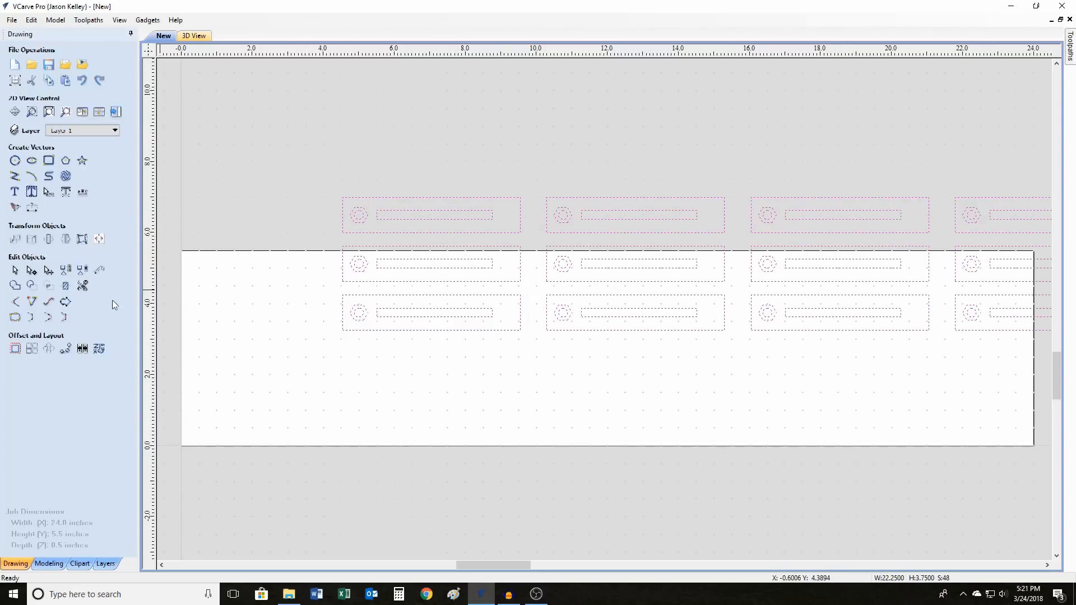
# Centre the whole array of clamps horizontally and vertically on the material
pyautogui.click(100, 239)
pyautogui.click(67, 97)
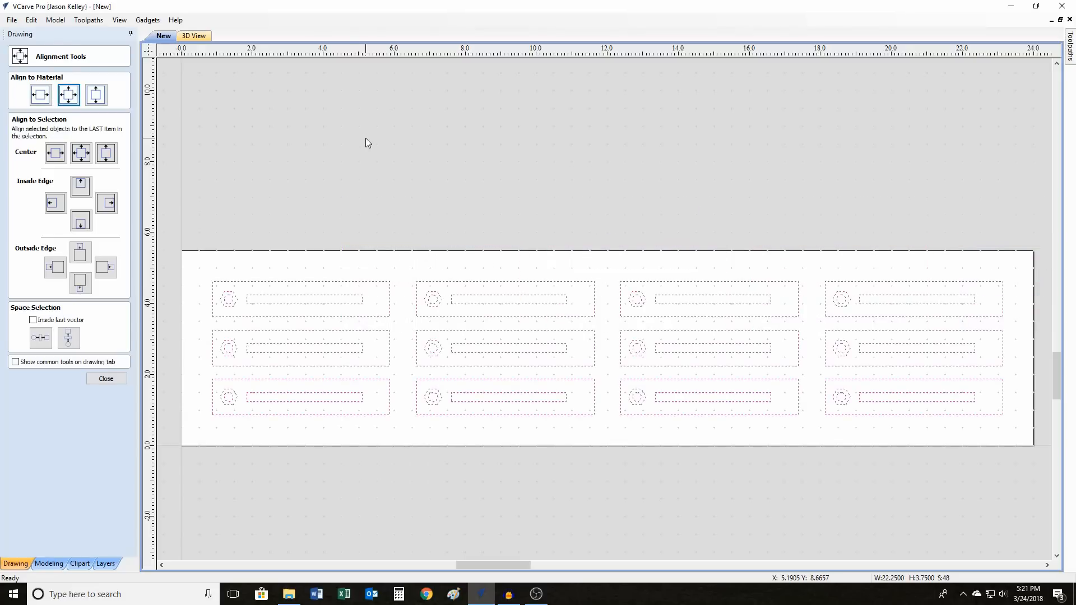
pyautogui.click(344, 169)
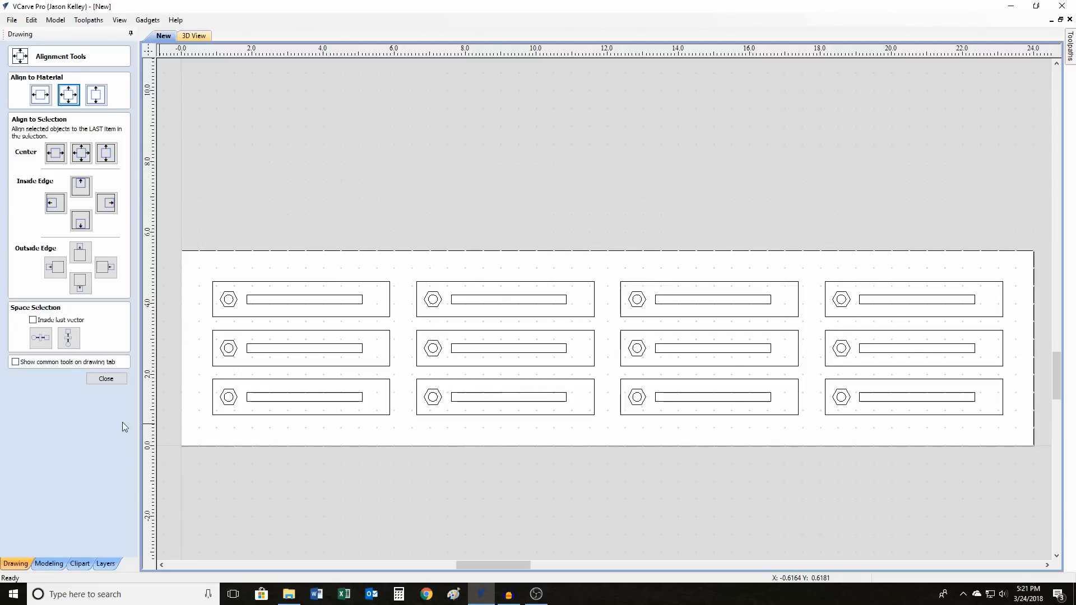
pyautogui.click(106, 380)
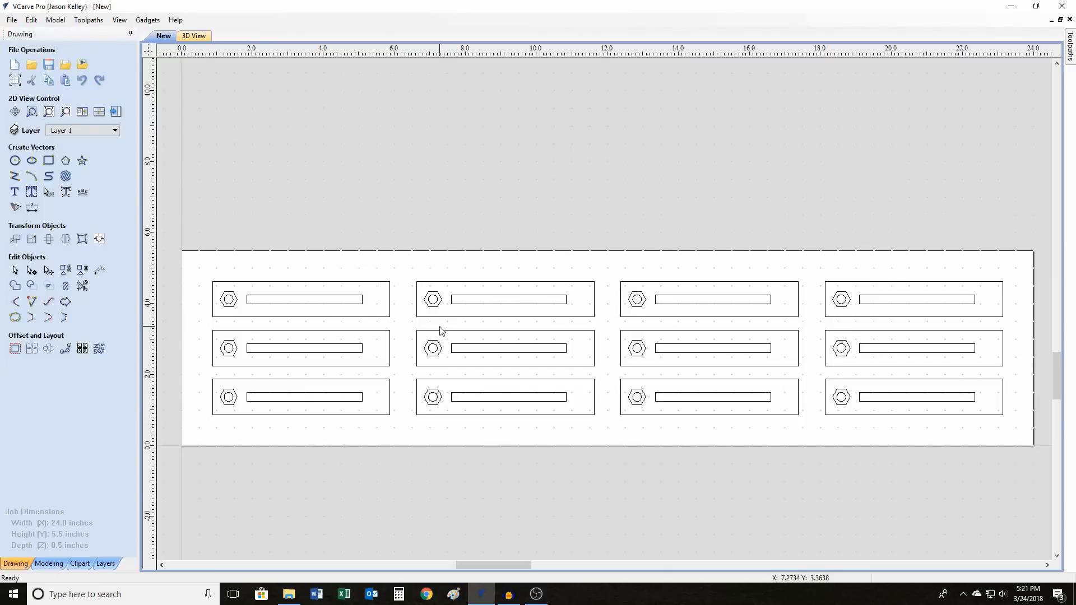
# Measure the vertical gap between the upper and middle clamps in the first column
pyautogui.scroll(2, 297, 329)
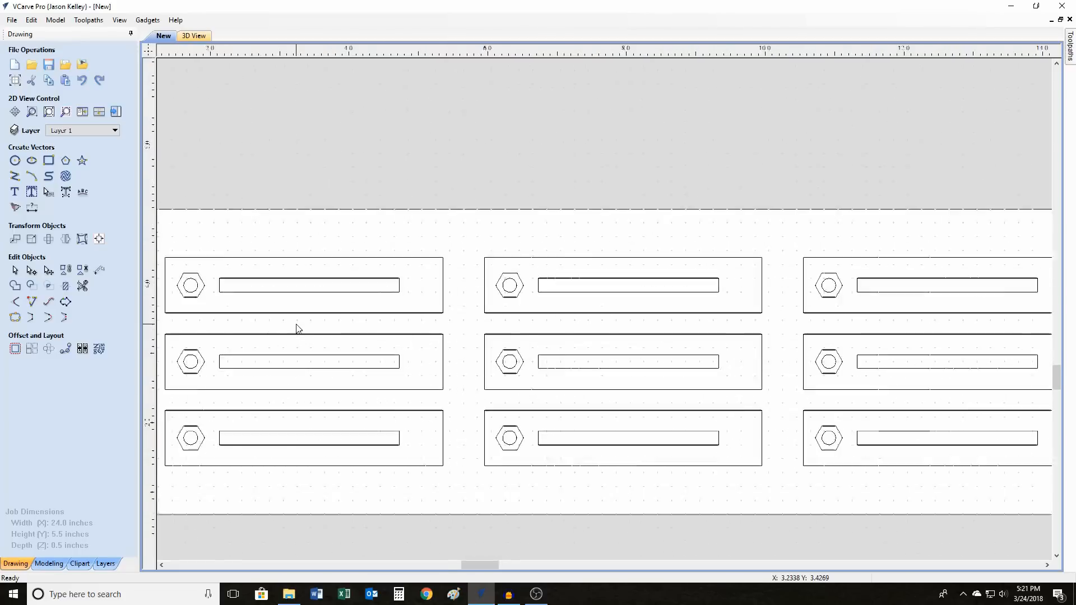
pyautogui.scroll(1, 297, 329)
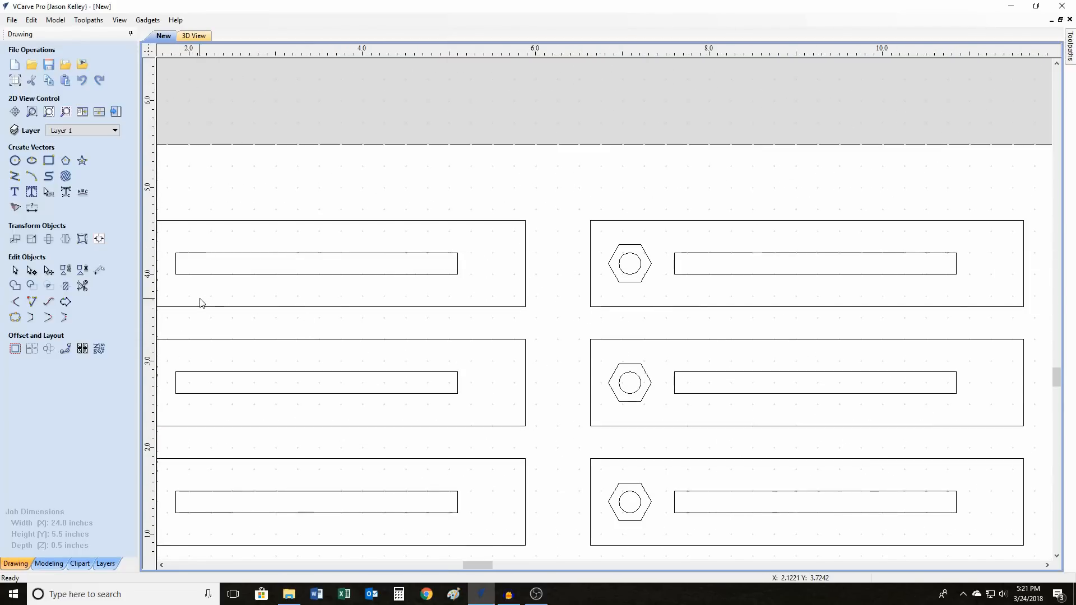
pyautogui.scroll(-2, 202, 303)
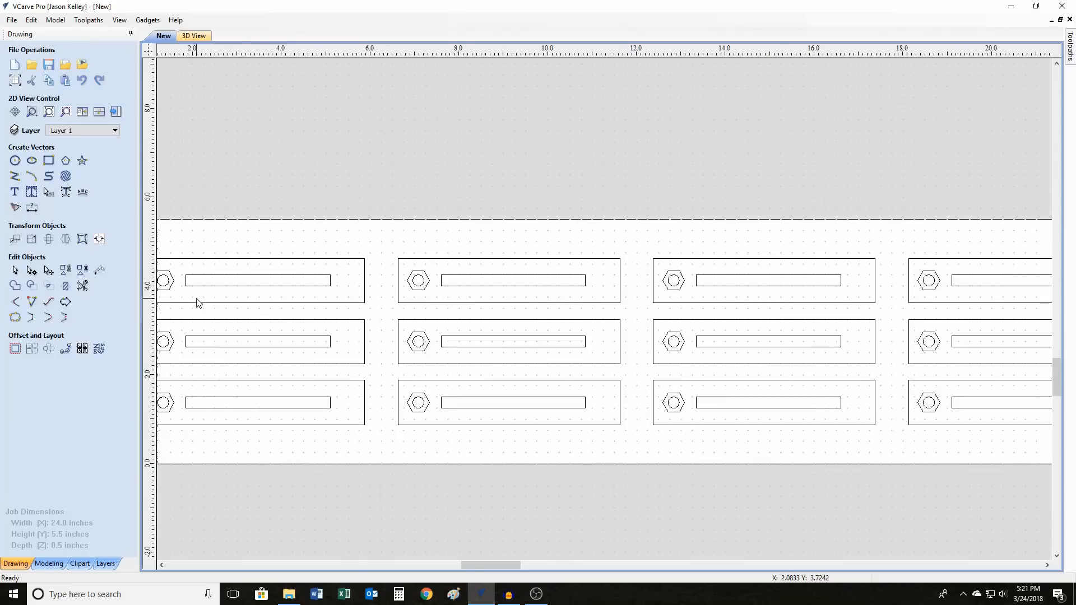
pyautogui.click(99, 270)
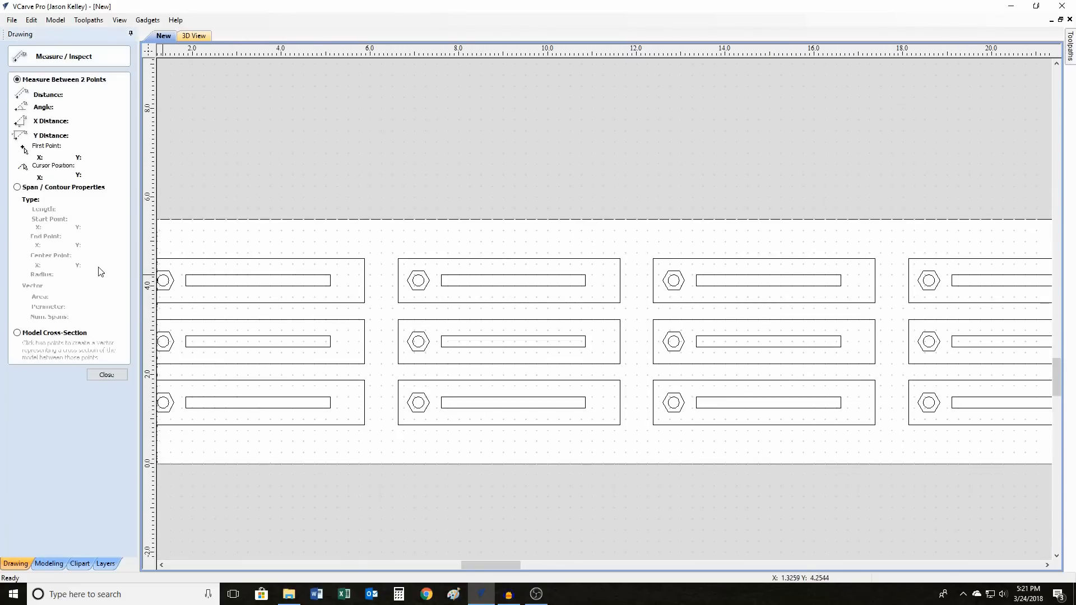
pyautogui.click(293, 303)
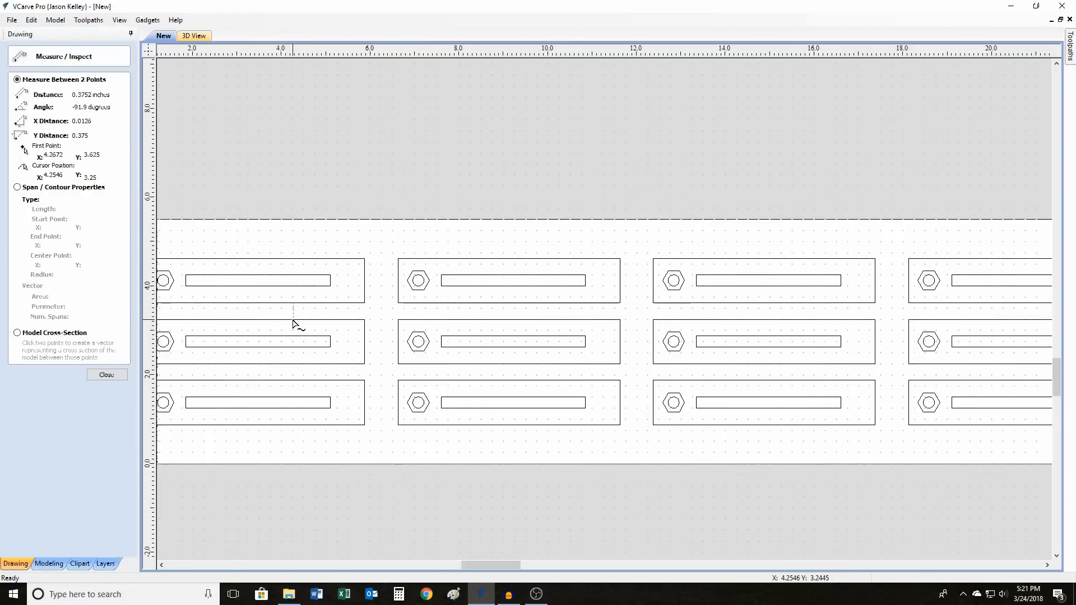
pyautogui.press('Escape')
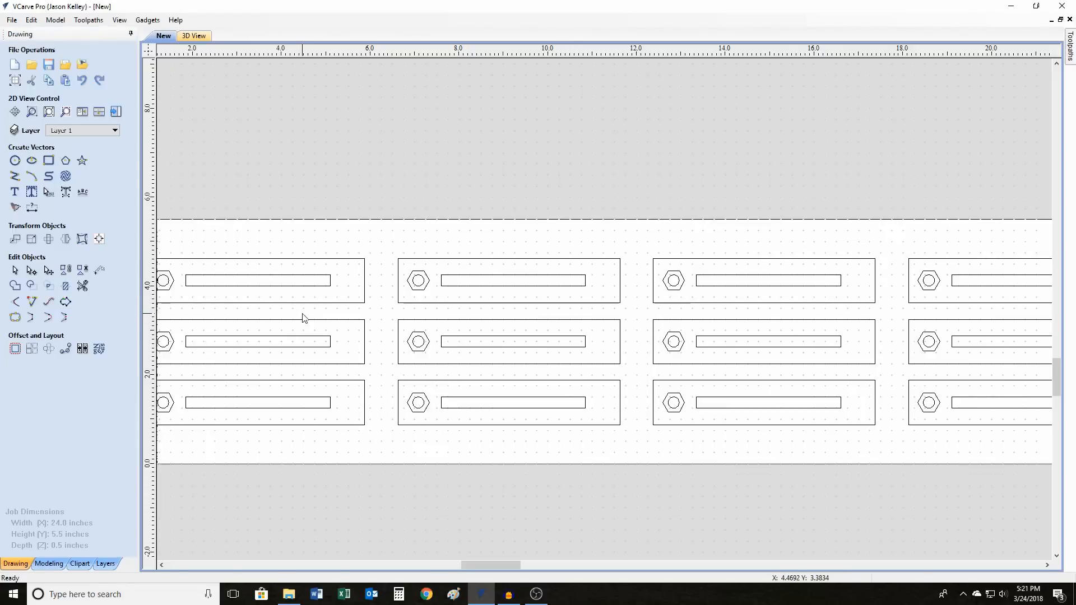
# Move the upper row of four clamps up about 0.3 inch to widen its gap to the middle row
pyautogui.scroll(-3, 296, 320)
pyautogui.moveTo(212, 277); pyautogui.dragTo(732, 314)
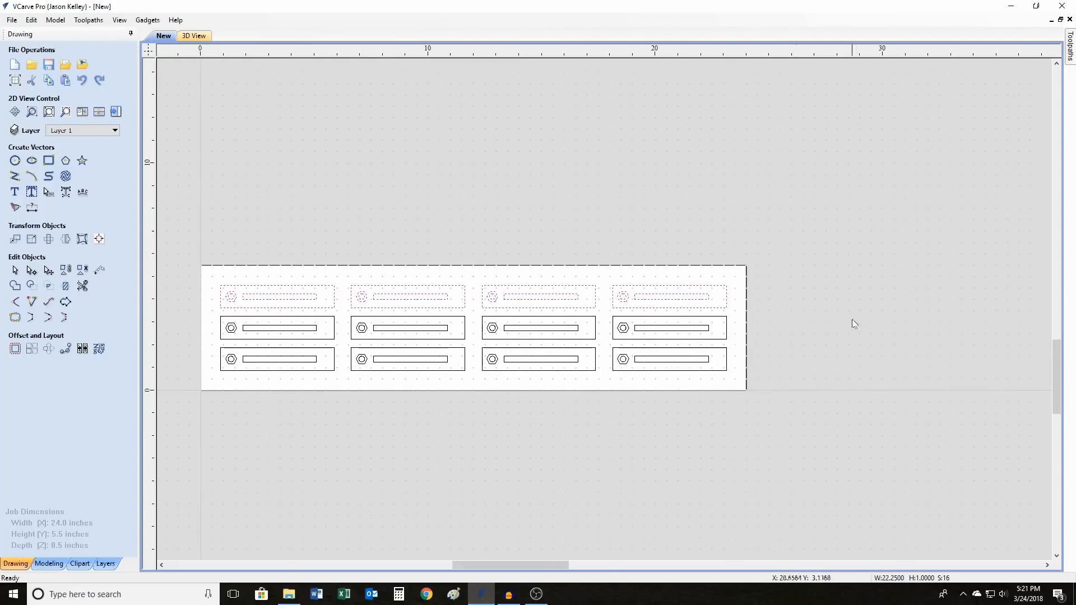
pyautogui.press('Up')
pyautogui.press('Up')
pyautogui.press('Up')
# Move the lower row of four clamps down about 0.3 inch to widen its gap to the middle row
pyautogui.click(216, 349)
pyautogui.moveTo(215, 346); pyautogui.dragTo(735, 383)
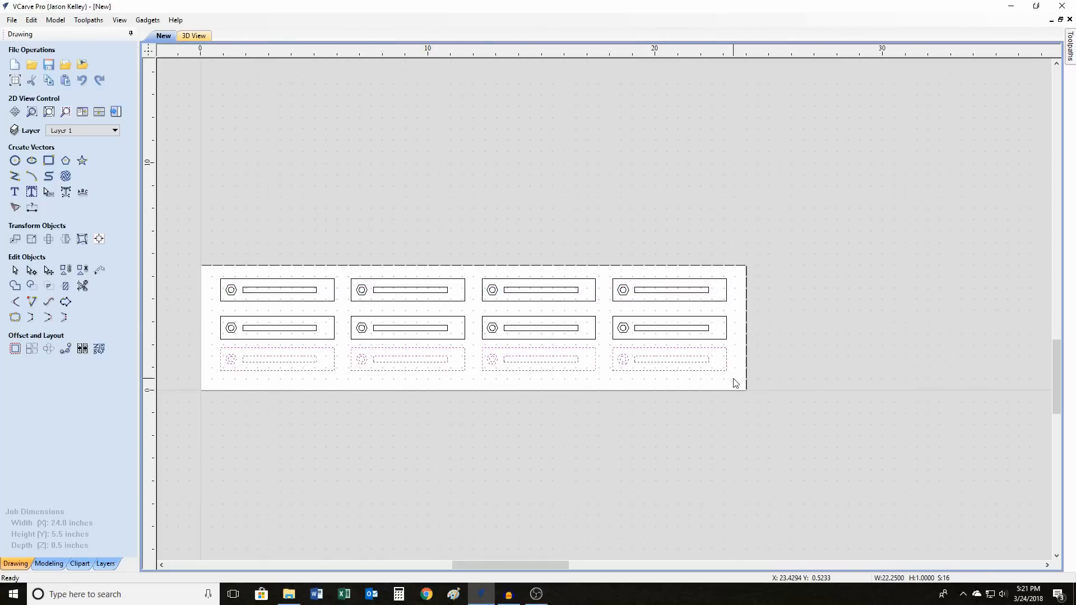
pyautogui.press('Down')
pyautogui.press('Down')
pyautogui.press('Down')
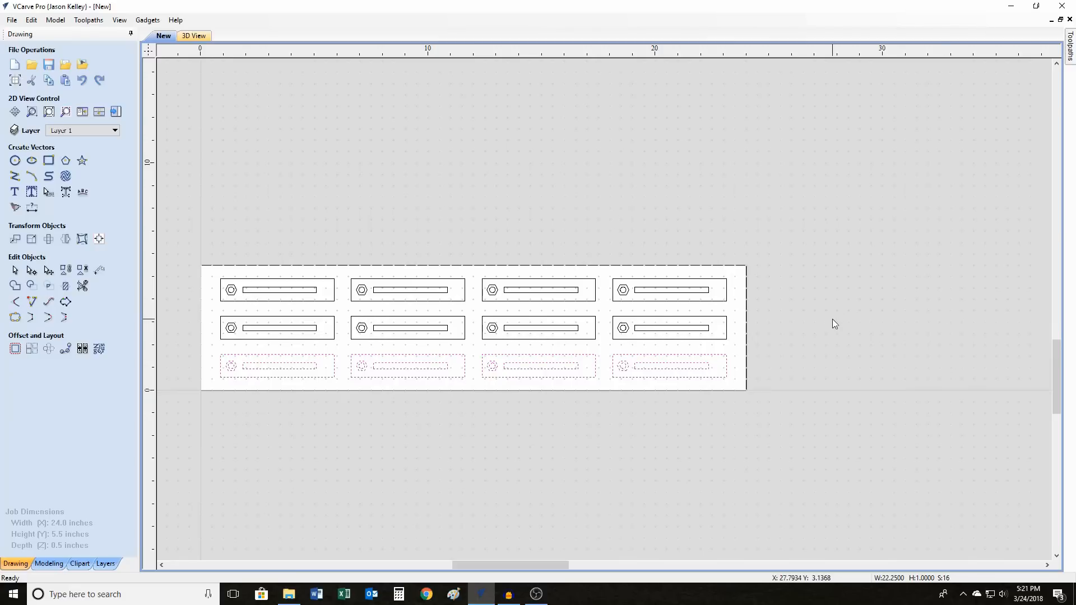
pyautogui.click(814, 361)
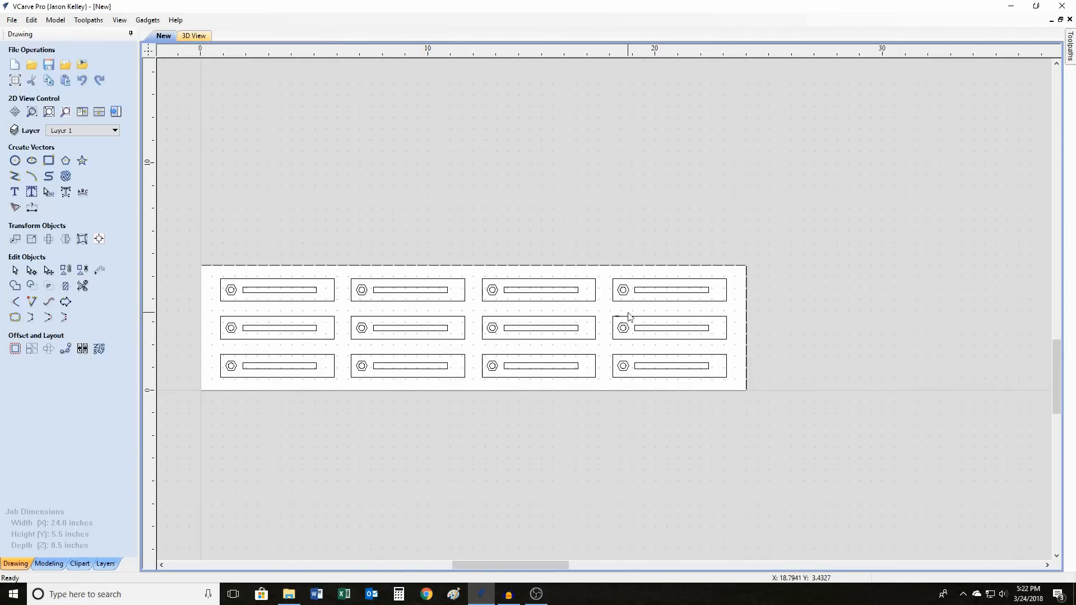
# Group the bolt hole circles of all twelve clamps into one object
pyautogui.scroll(2, 184, 307)
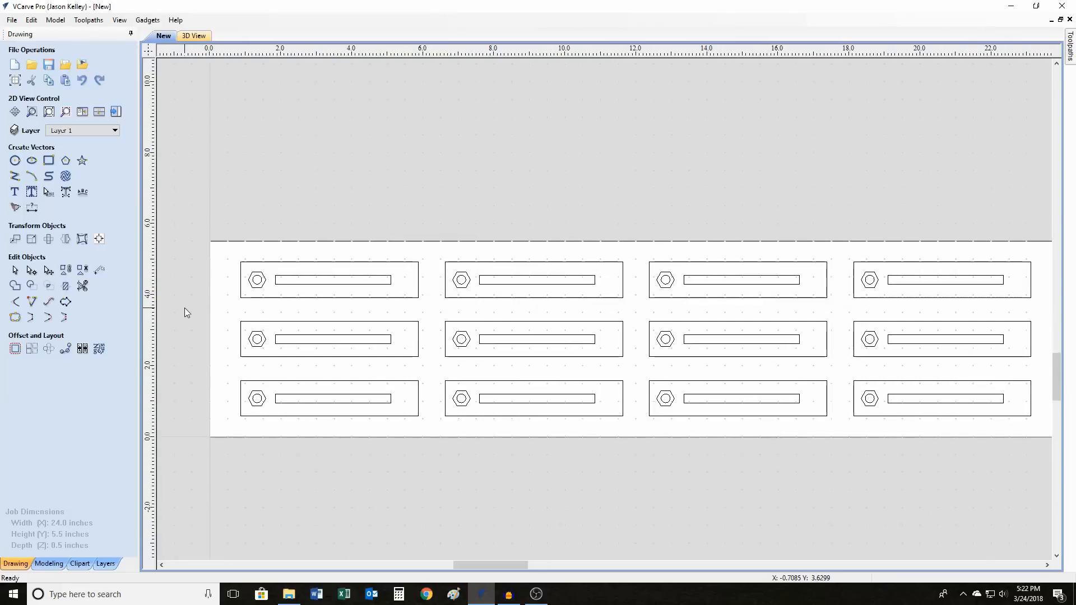
pyautogui.scroll(-1, 403, 327)
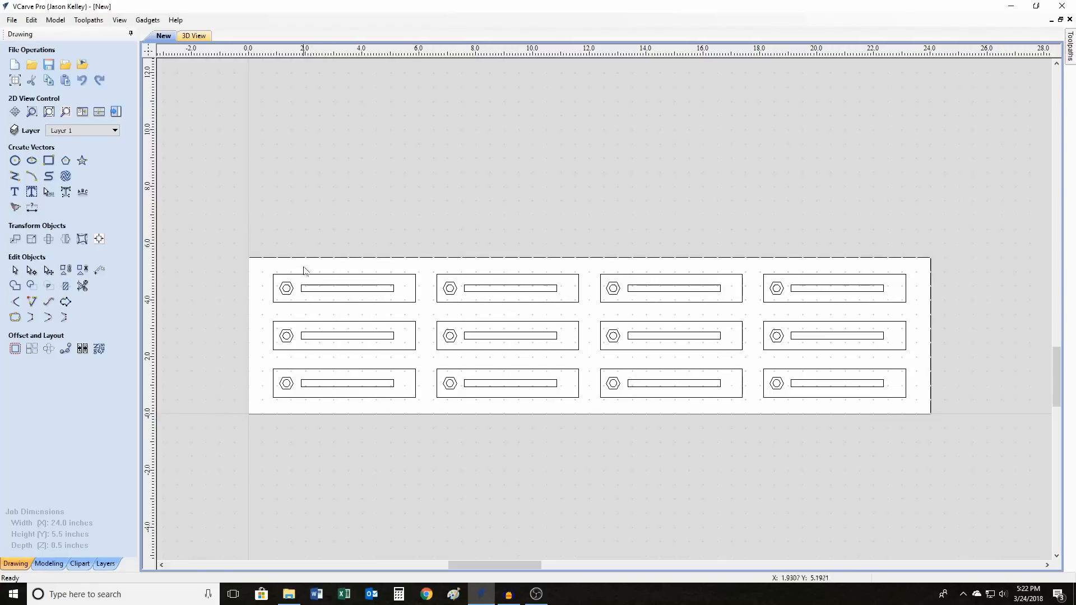
pyautogui.click(289, 292)
pyautogui.keyDown('shift'); pyautogui.click(285, 337); pyautogui.keyUp('shift')
pyautogui.keyDown('shift'); pyautogui.click(290, 387); pyautogui.keyUp('shift')
pyautogui.keyDown('shift'); pyautogui.click(450, 290); pyautogui.keyUp('shift')
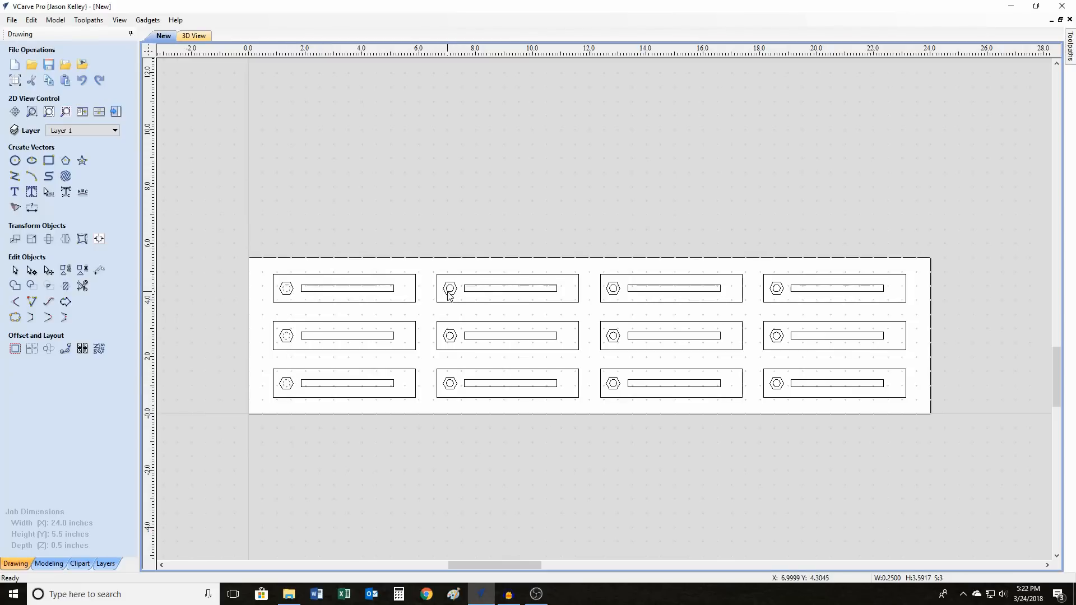
pyautogui.keyDown('shift'); pyautogui.click(450, 338); pyautogui.keyUp('shift')
pyautogui.keyDown('shift'); pyautogui.click(452, 384); pyautogui.keyUp('shift')
pyautogui.keyDown('shift'); pyautogui.click(615, 291); pyautogui.keyUp('shift')
pyautogui.keyDown('shift'); pyautogui.click(614, 337); pyautogui.keyUp('shift')
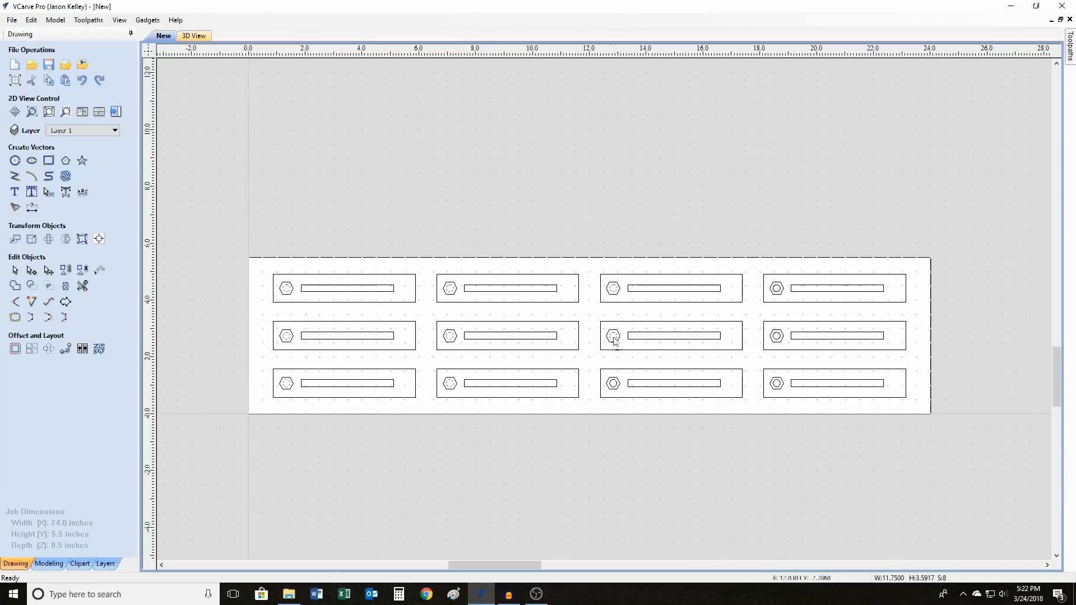
pyautogui.keyDown('shift'); pyautogui.click(614, 384); pyautogui.keyUp('shift')
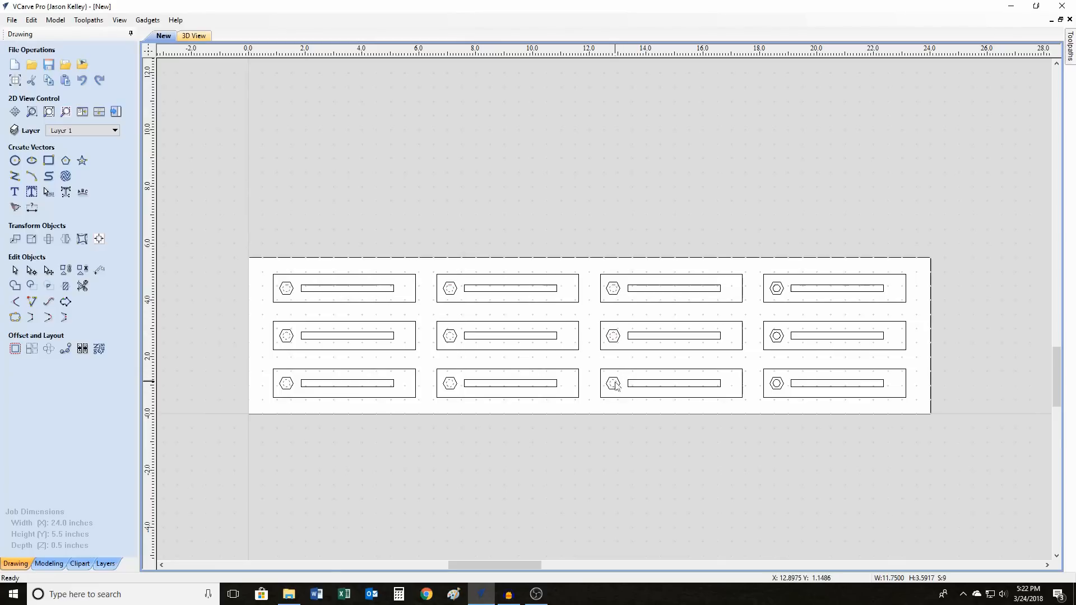
pyautogui.keyDown('shift'); pyautogui.click(777, 290); pyautogui.keyUp('shift')
pyautogui.keyDown('shift'); pyautogui.click(777, 336); pyautogui.keyUp('shift')
pyautogui.click(70, 274)
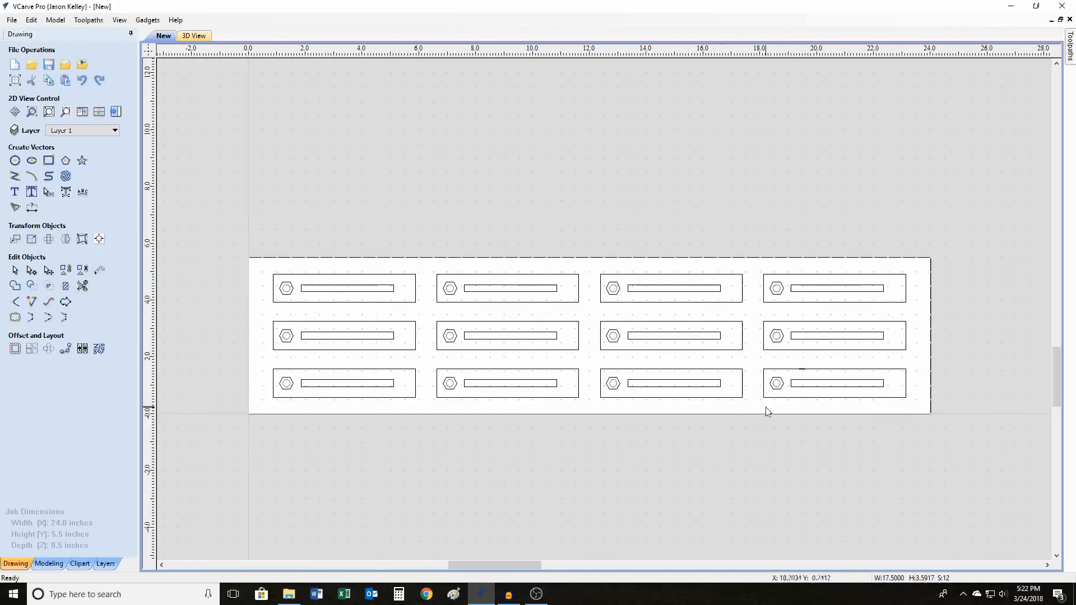
pyautogui.click(637, 266)
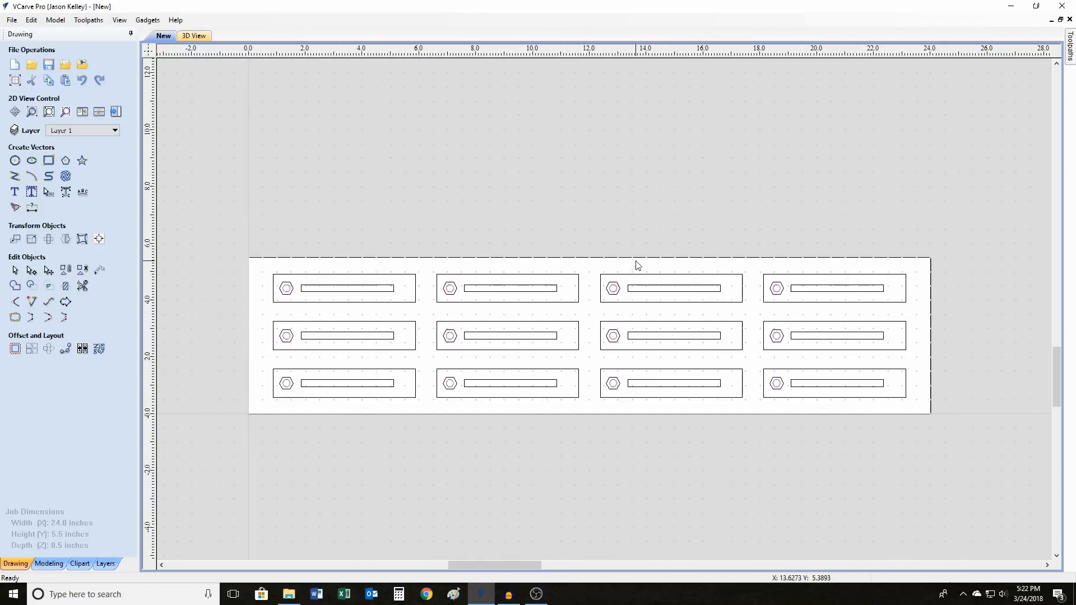
pyautogui.click(613, 290)
pyautogui.click(572, 267)
# Group the long slot rectangles of all twelve clamps into one object
pyautogui.click(327, 288)
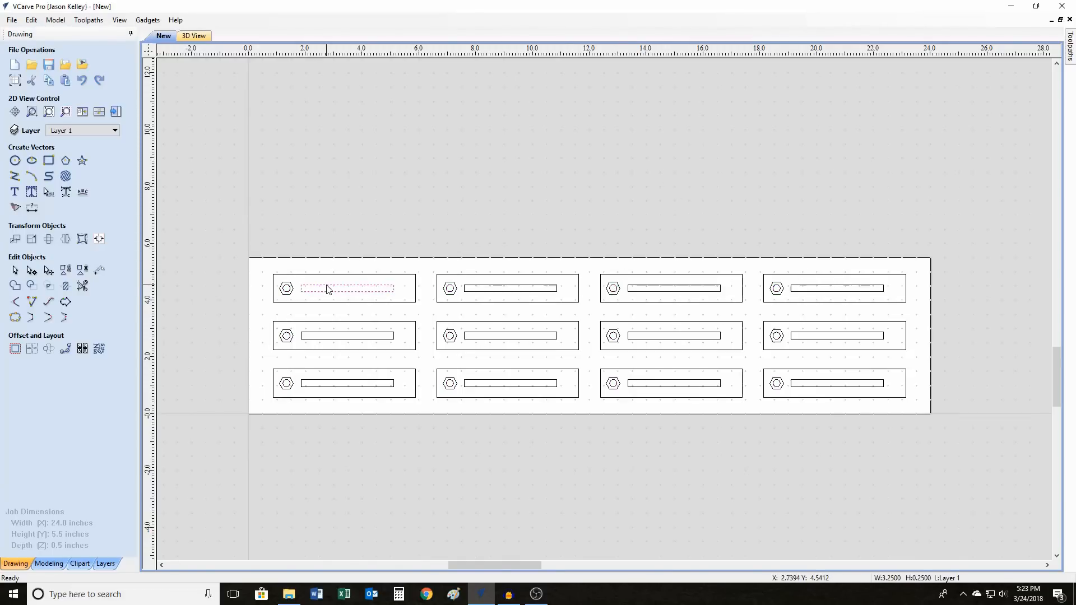
pyautogui.keyDown('shift'); pyautogui.click(358, 338); pyautogui.keyUp('shift')
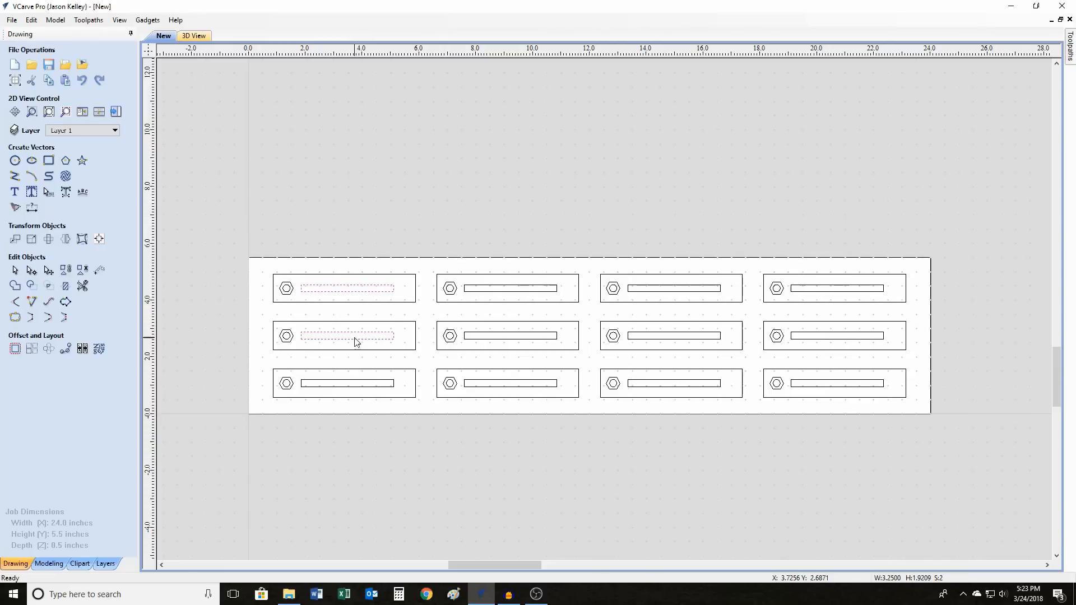
pyautogui.keyDown('shift'); pyautogui.click(368, 386); pyautogui.keyUp('shift')
pyautogui.keyDown('shift'); pyautogui.click(494, 290); pyautogui.keyUp('shift')
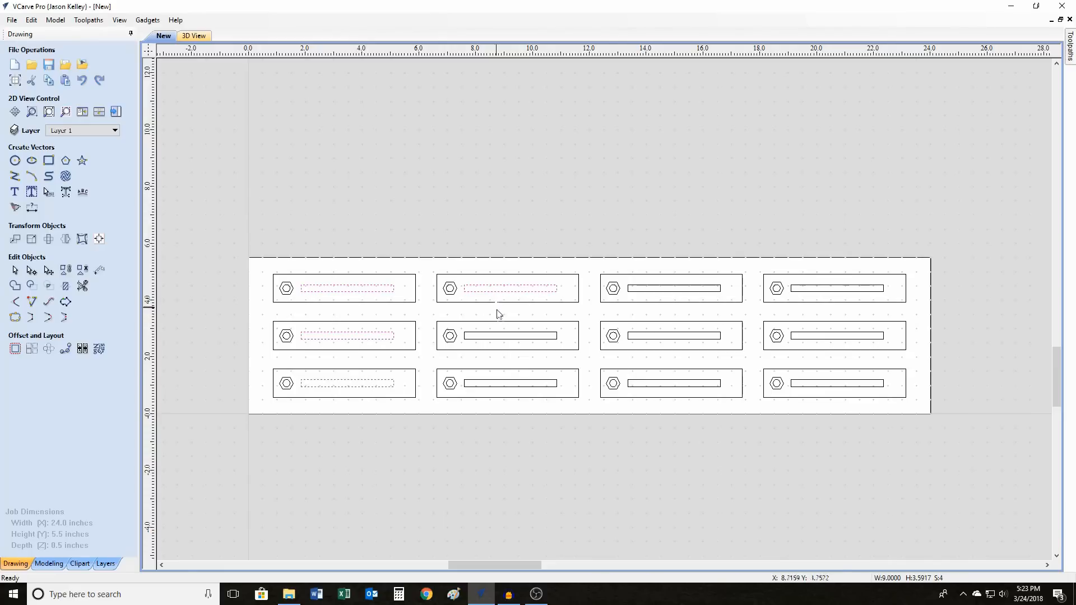
pyautogui.keyDown('shift'); pyautogui.click(502, 336); pyautogui.keyUp('shift')
pyautogui.keyDown('shift'); pyautogui.click(501, 383); pyautogui.keyUp('shift')
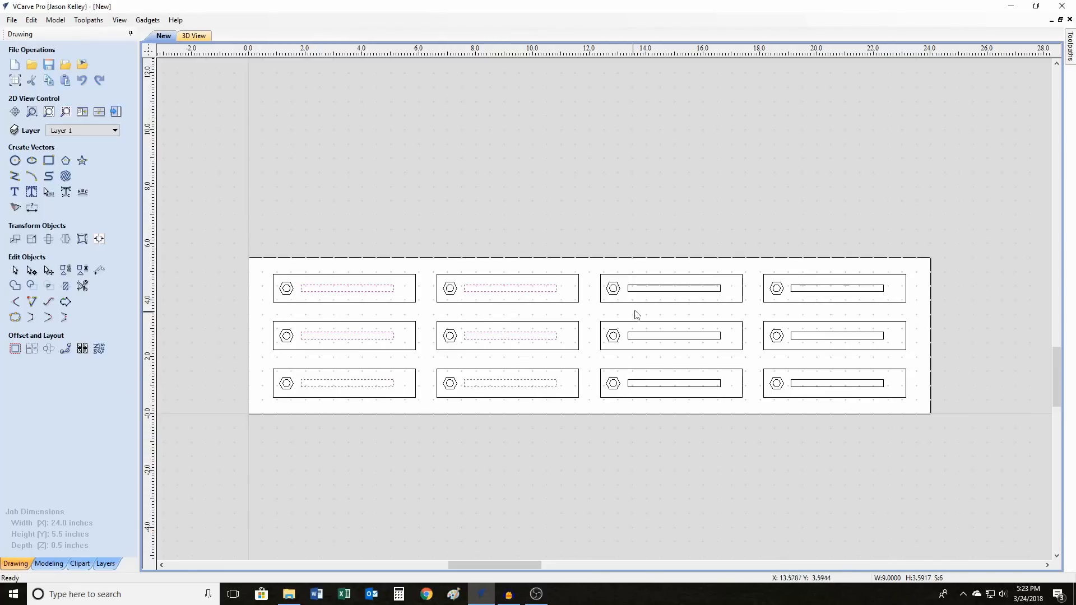
pyautogui.keyDown('shift'); pyautogui.click(644, 288); pyautogui.keyUp('shift')
pyautogui.keyDown('shift'); pyautogui.click(656, 336); pyautogui.keyUp('shift')
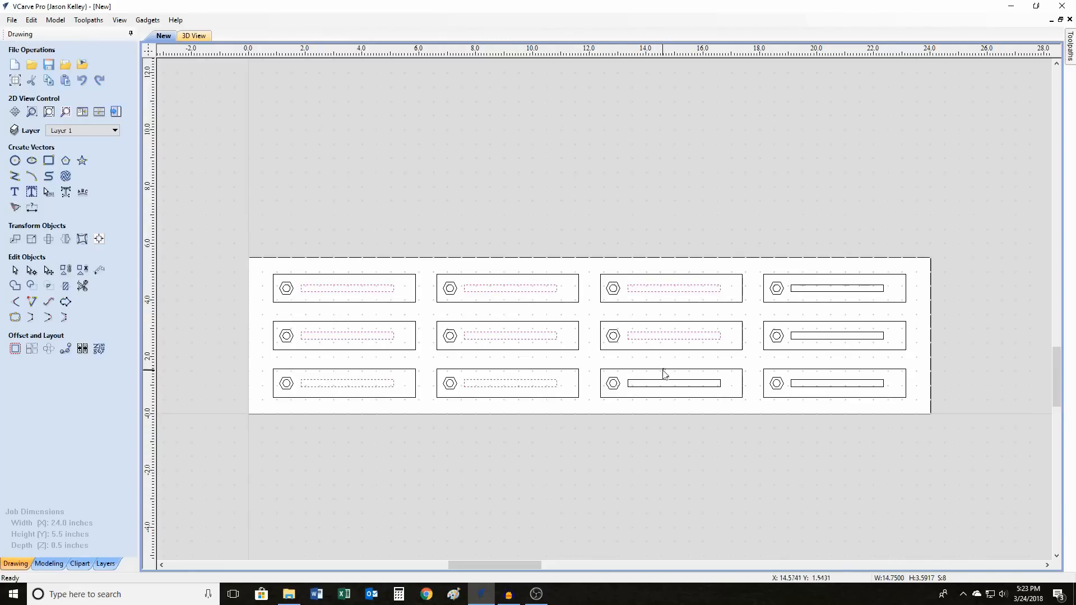
pyautogui.keyDown('shift'); pyautogui.click(664, 383); pyautogui.keyUp('shift')
pyautogui.keyDown('shift'); pyautogui.click(830, 288); pyautogui.keyUp('shift')
pyautogui.keyDown('shift'); pyautogui.click(829, 339); pyautogui.keyUp('shift')
pyautogui.keyDown('shift'); pyautogui.click(832, 385); pyautogui.keyUp('shift')
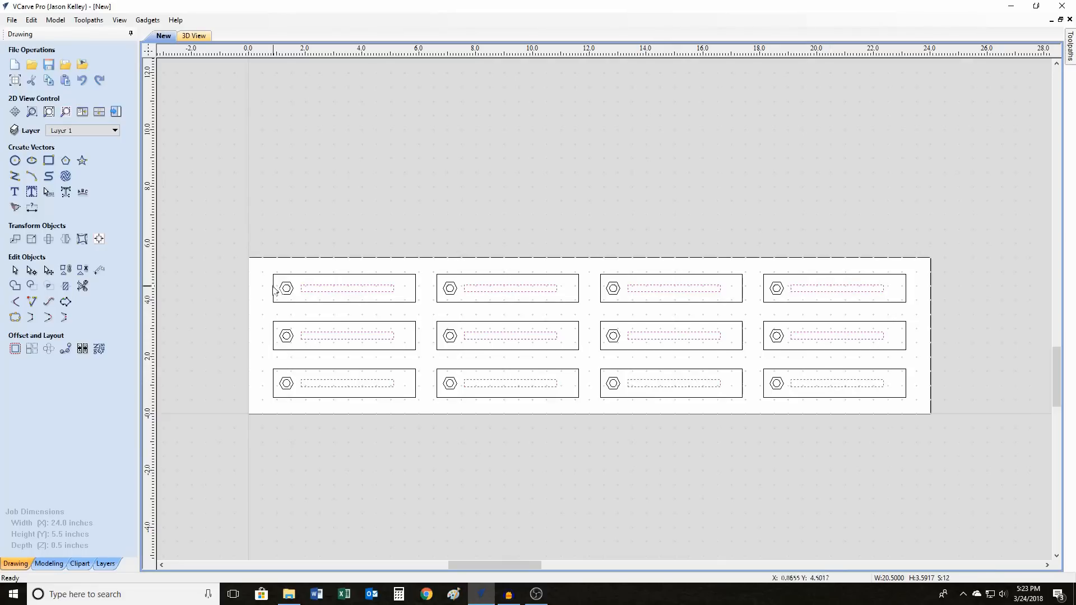
pyautogui.click(66, 269)
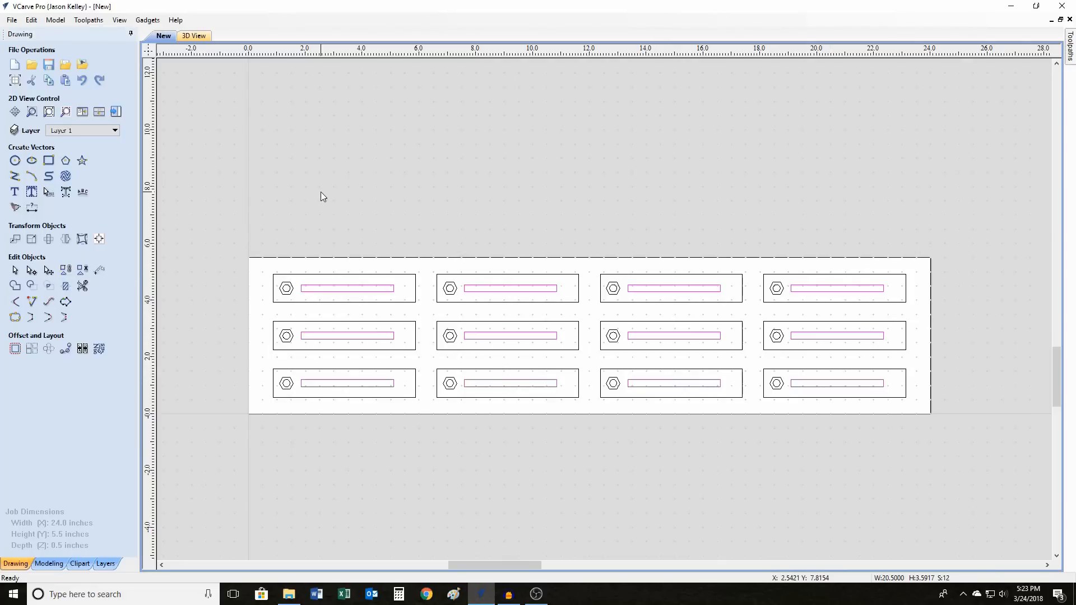
# Group the hexagons around the bolt holes of all twelve clamps into one object
pyautogui.click(288, 292)
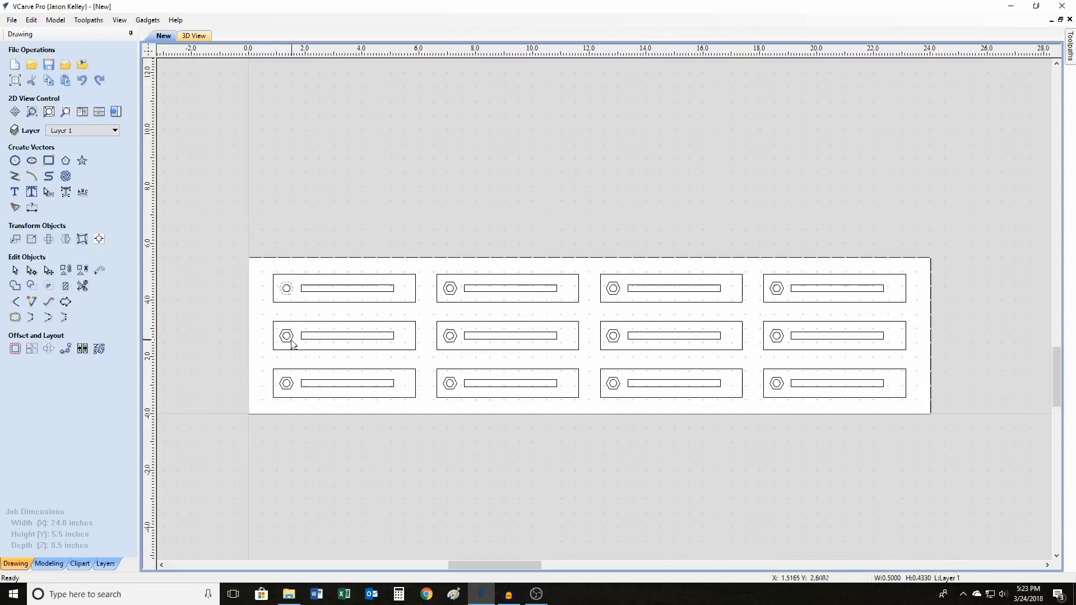
pyautogui.click(293, 326)
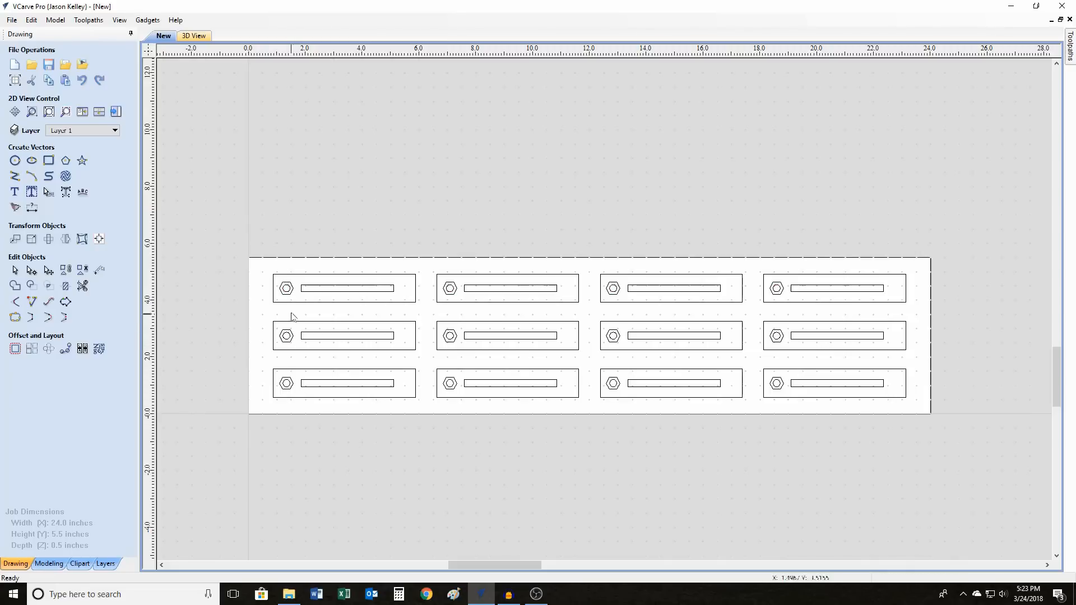
pyautogui.click(289, 295)
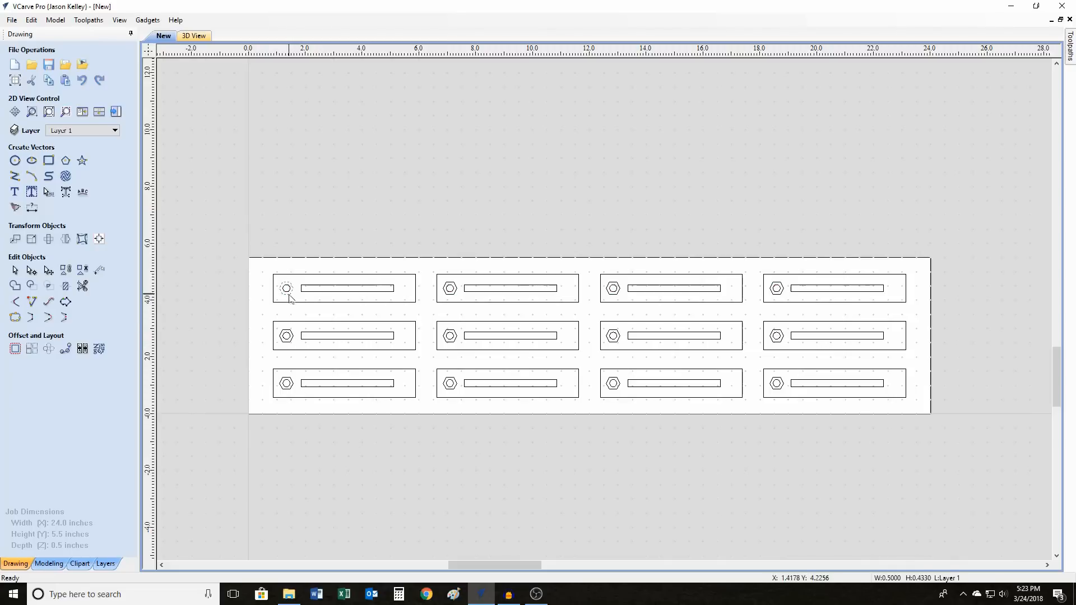
pyautogui.keyDown('shift'); pyautogui.click(291, 344); pyautogui.keyUp('shift')
pyautogui.keyDown('shift'); pyautogui.click(290, 387); pyautogui.keyUp('shift')
pyautogui.keyDown('shift'); pyautogui.click(455, 299); pyautogui.keyUp('shift')
pyautogui.keyDown('shift'); pyautogui.click(452, 344); pyautogui.keyUp('shift')
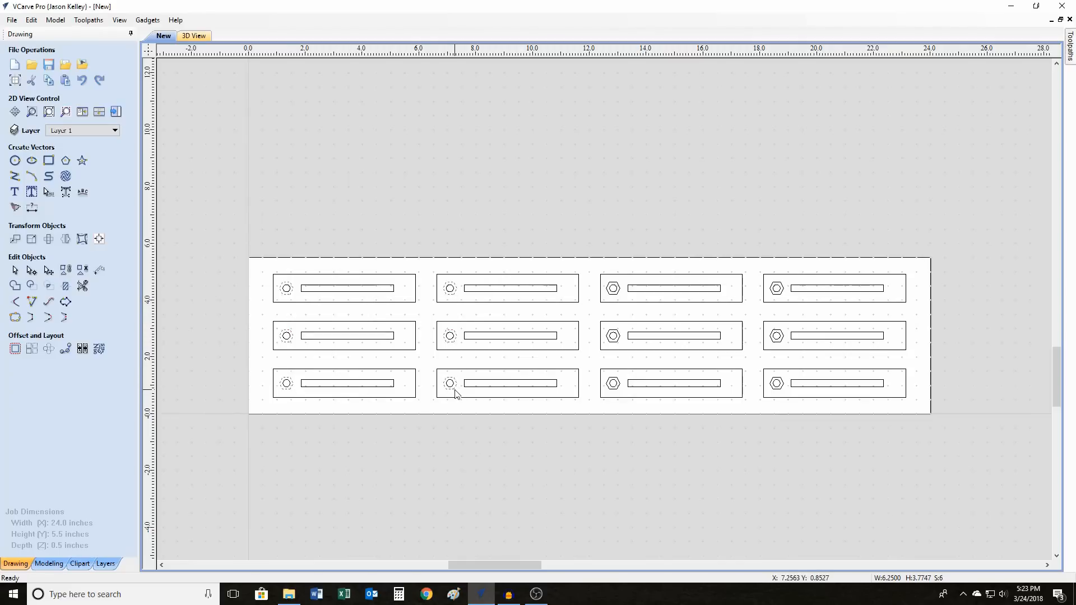
pyautogui.keyDown('shift'); pyautogui.click(613, 290); pyautogui.keyUp('shift')
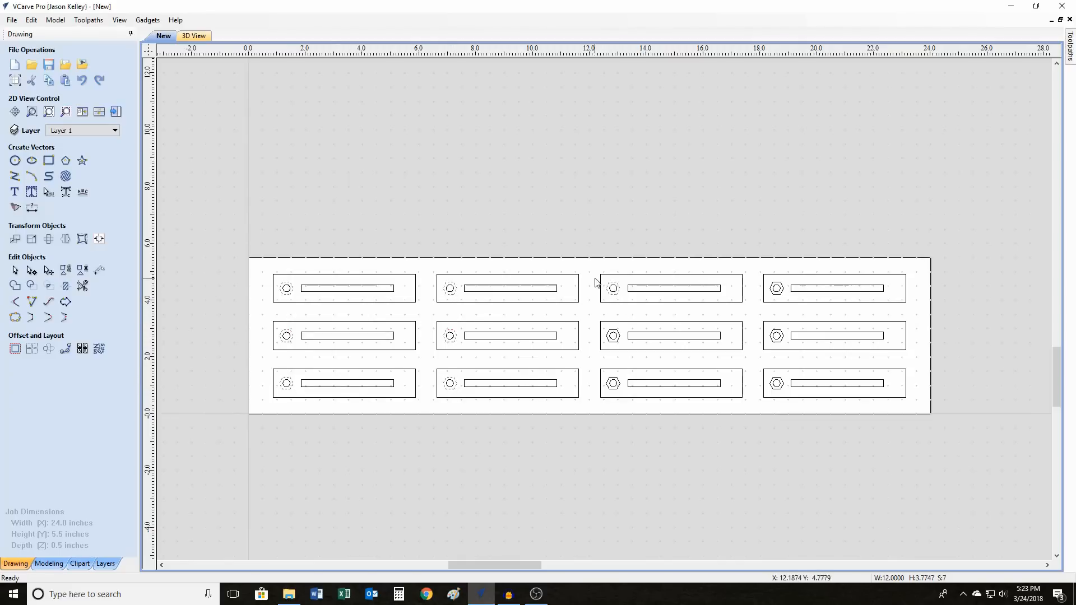
pyautogui.keyDown('shift'); pyautogui.click(616, 385); pyautogui.keyUp('shift')
pyautogui.keyDown('shift'); pyautogui.click(780, 296); pyautogui.keyUp('shift')
pyautogui.keyDown('shift'); pyautogui.click(781, 388); pyautogui.keyUp('shift')
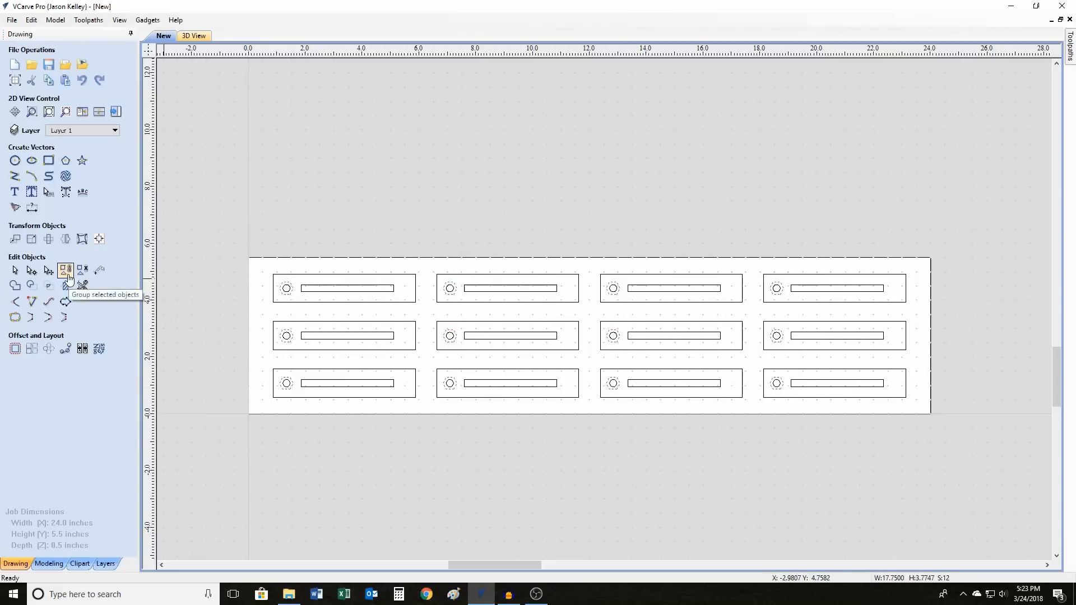
pyautogui.click(67, 273)
pyautogui.click(306, 245)
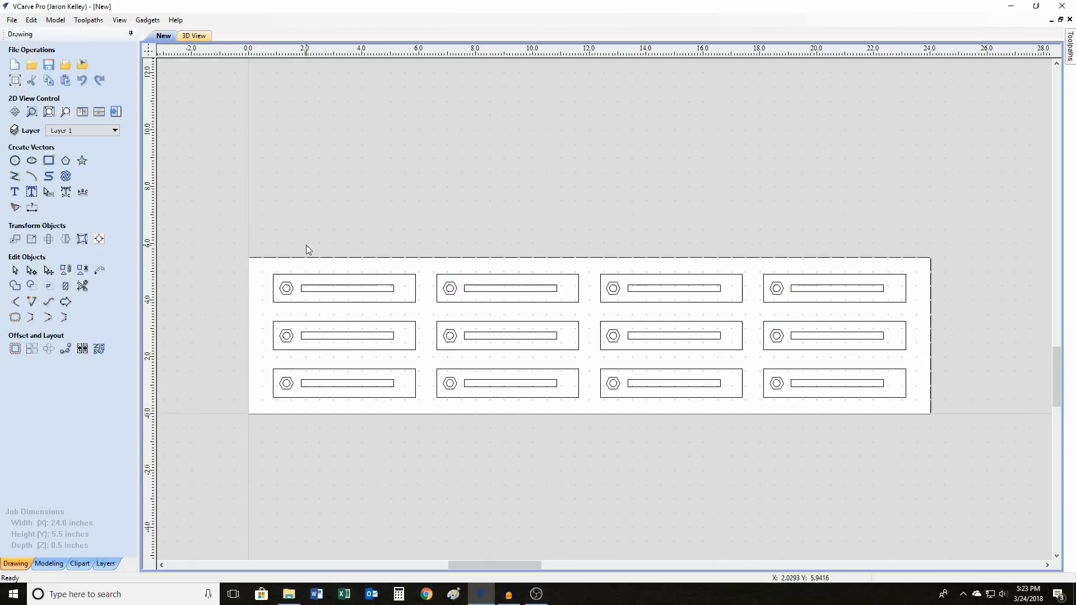
# Group the outer rectangles of all twelve clamps into one object and clear the selection
pyautogui.click(295, 274)
pyautogui.keyDown('shift'); pyautogui.click(310, 324); pyautogui.keyUp('shift')
pyautogui.keyDown('shift'); pyautogui.click(323, 371); pyautogui.keyUp('shift')
pyautogui.keyDown('shift'); pyautogui.click(475, 274); pyautogui.keyUp('shift')
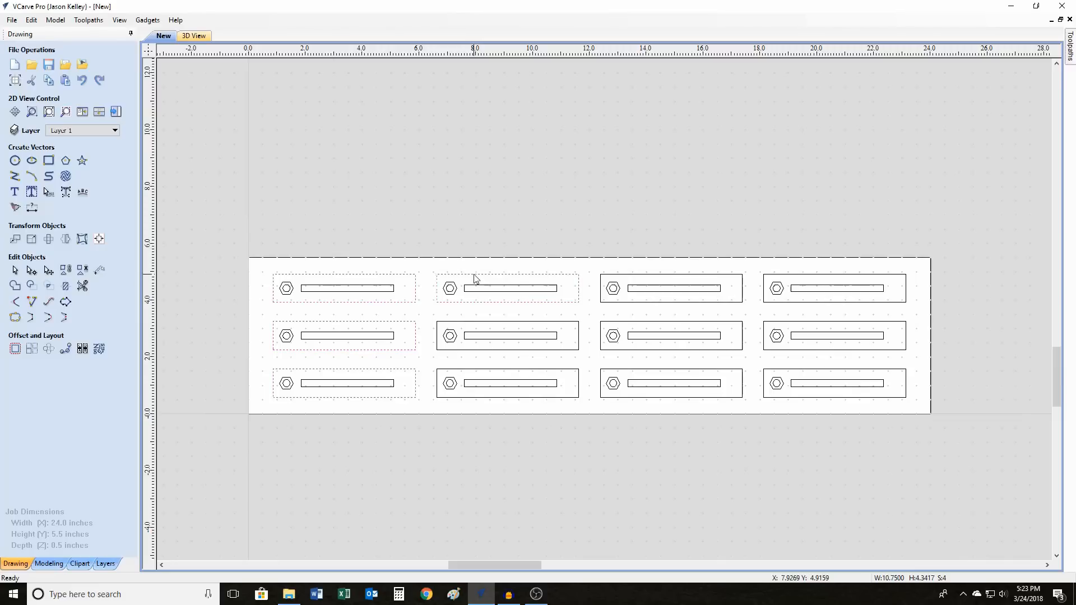
pyautogui.keyDown('shift'); pyautogui.click(489, 322); pyautogui.keyUp('shift')
pyautogui.keyDown('shift'); pyautogui.click(492, 370); pyautogui.keyUp('shift')
pyautogui.keyDown('shift'); pyautogui.click(634, 280); pyautogui.keyUp('shift')
pyautogui.keyDown('shift'); pyautogui.click(639, 325); pyautogui.keyUp('shift')
pyautogui.keyDown('shift'); pyautogui.click(645, 370); pyautogui.keyUp('shift')
pyautogui.keyDown('shift'); pyautogui.click(788, 274); pyautogui.keyUp('shift')
pyautogui.keyDown('shift'); pyautogui.click(787, 323); pyautogui.keyUp('shift')
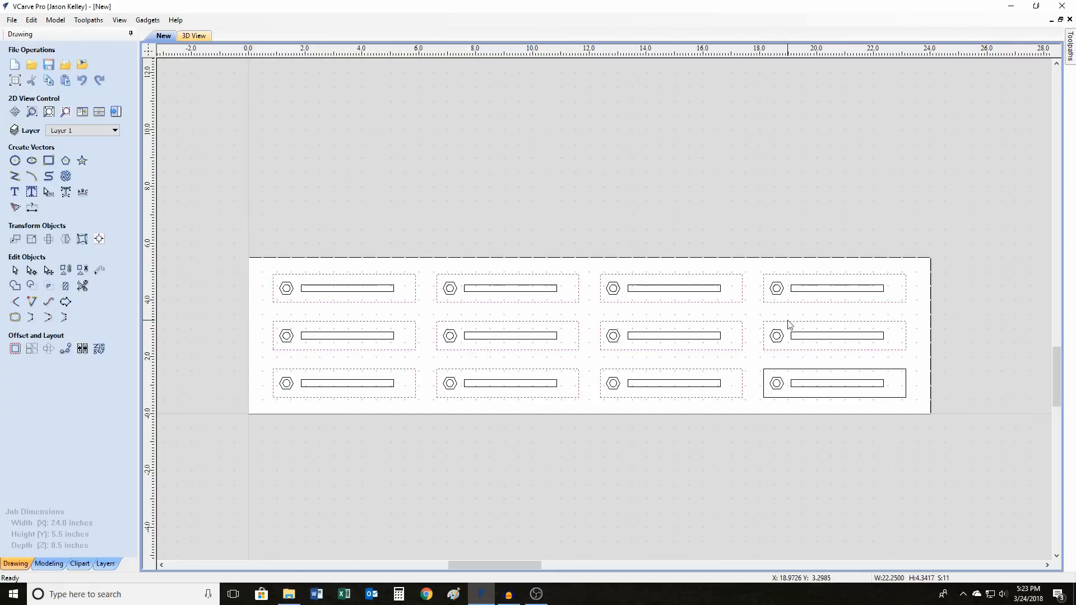
pyautogui.keyDown('shift'); pyautogui.click(797, 370); pyautogui.keyUp('shift')
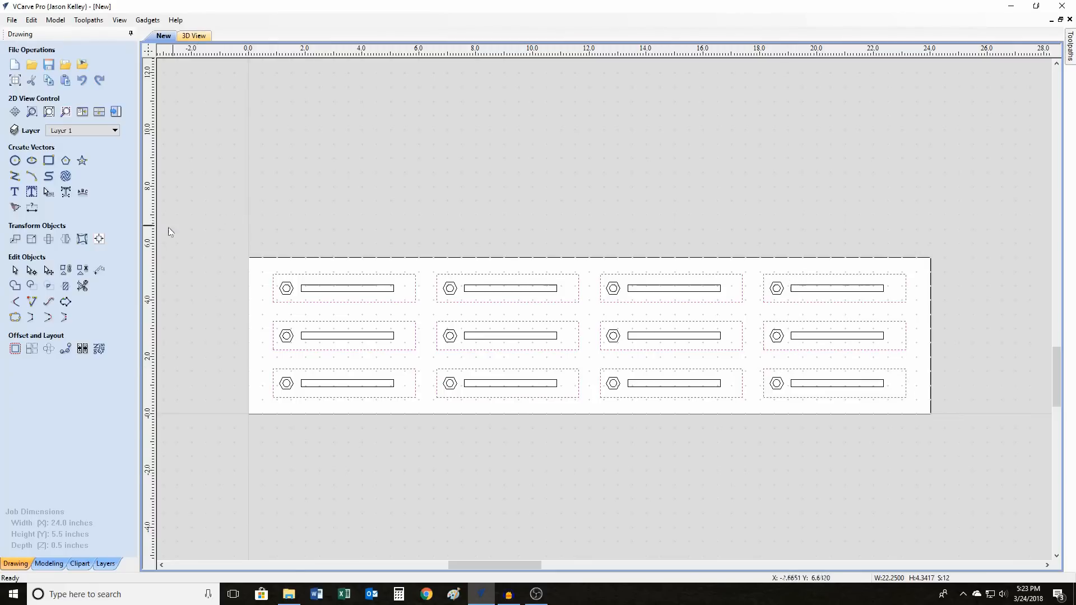
pyautogui.click(68, 273)
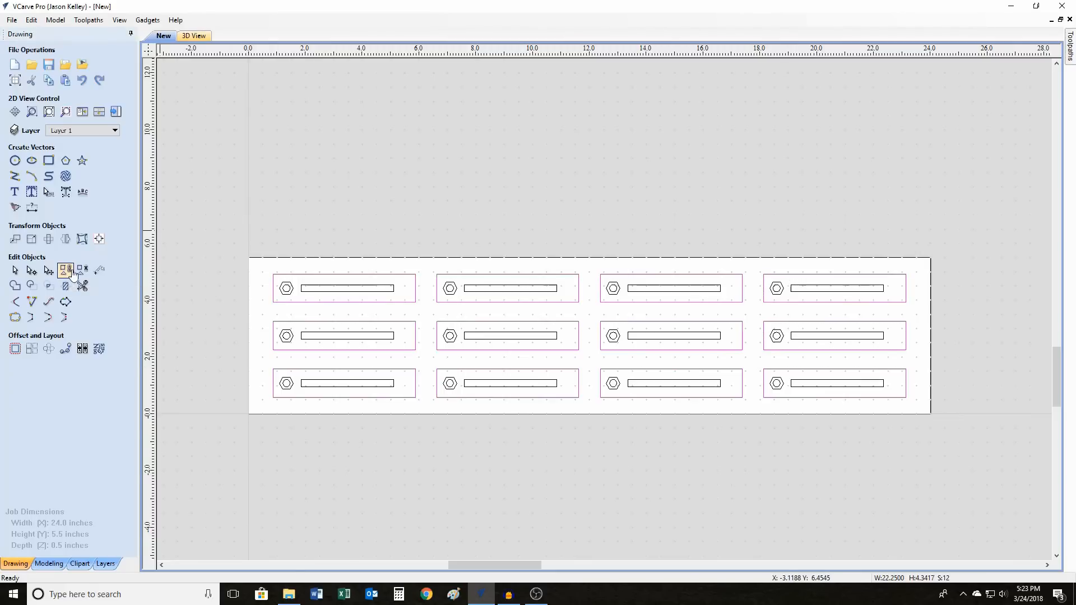
pyautogui.click(390, 242)
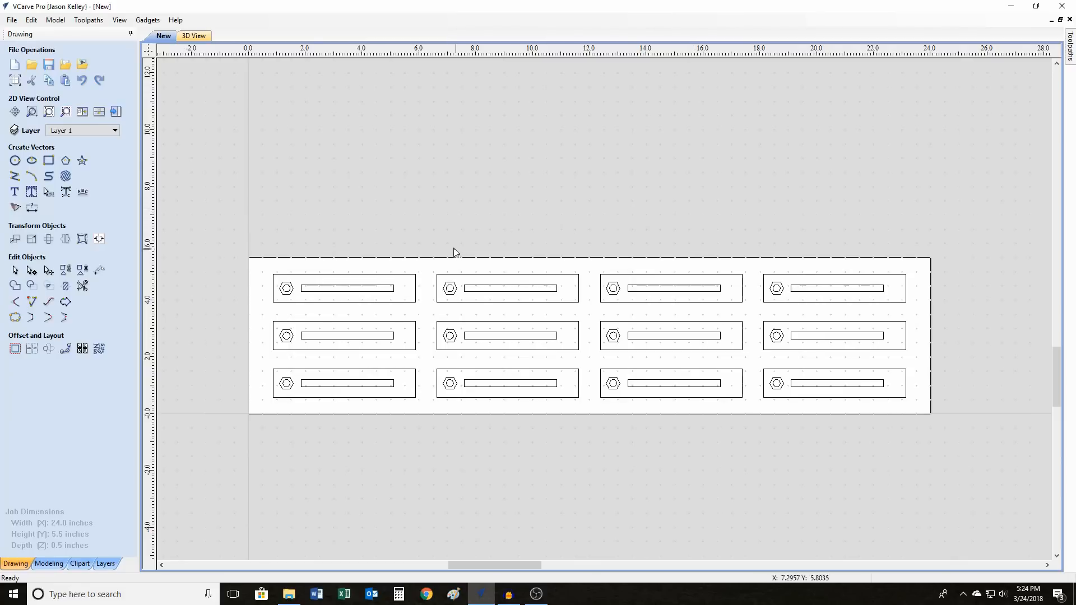
# Start a pocket toolpath for the grouped bolt hole circles with a cut depth of 0.510 inches
pyautogui.click(287, 292)
pyautogui.moveTo(1072, 61)
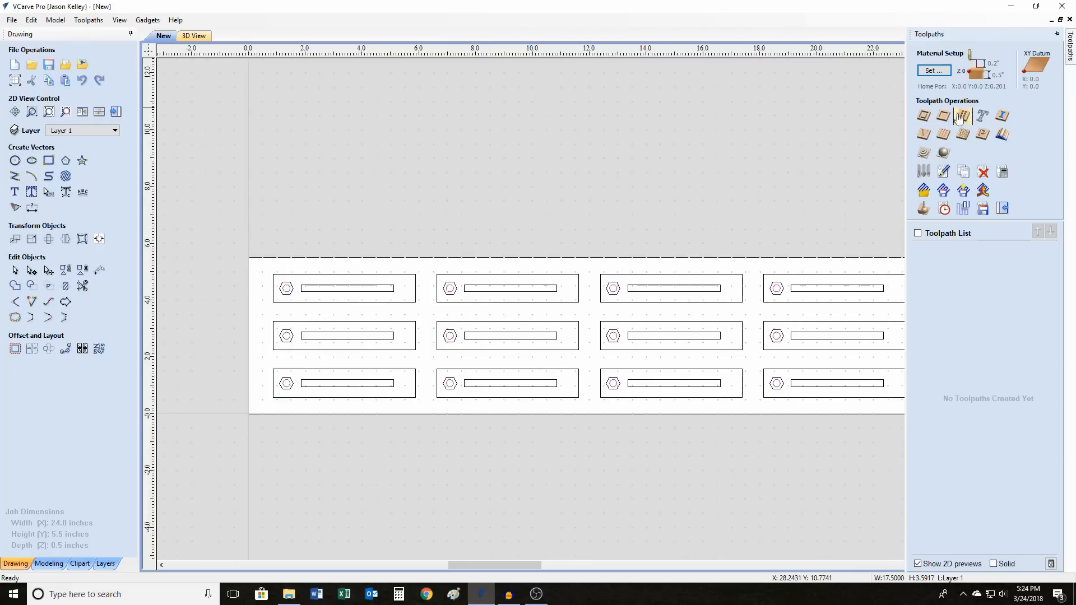
pyautogui.click(924, 118)
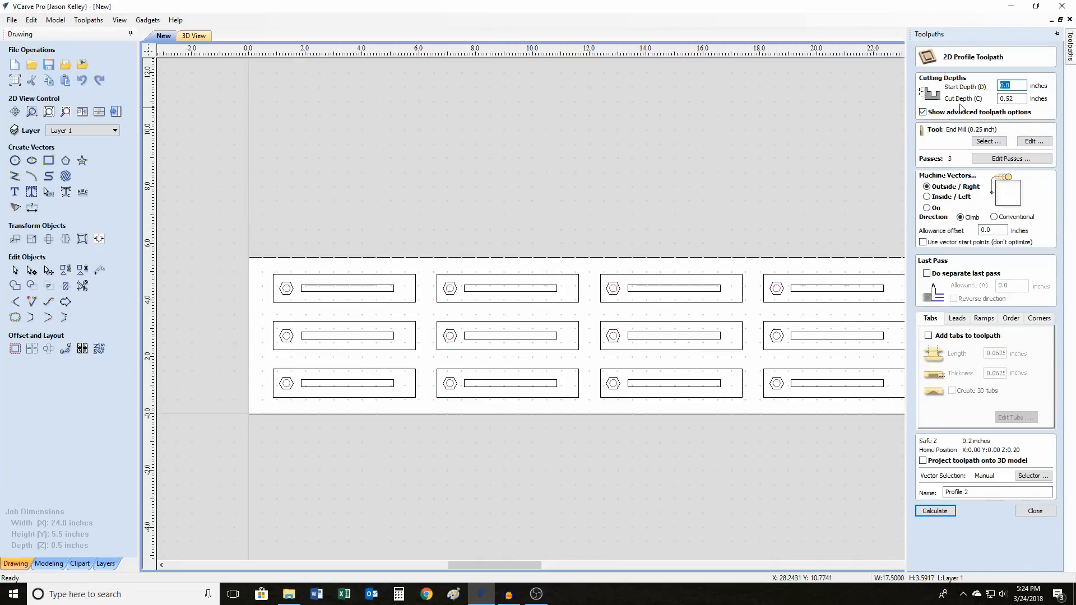
pyautogui.click(1035, 511)
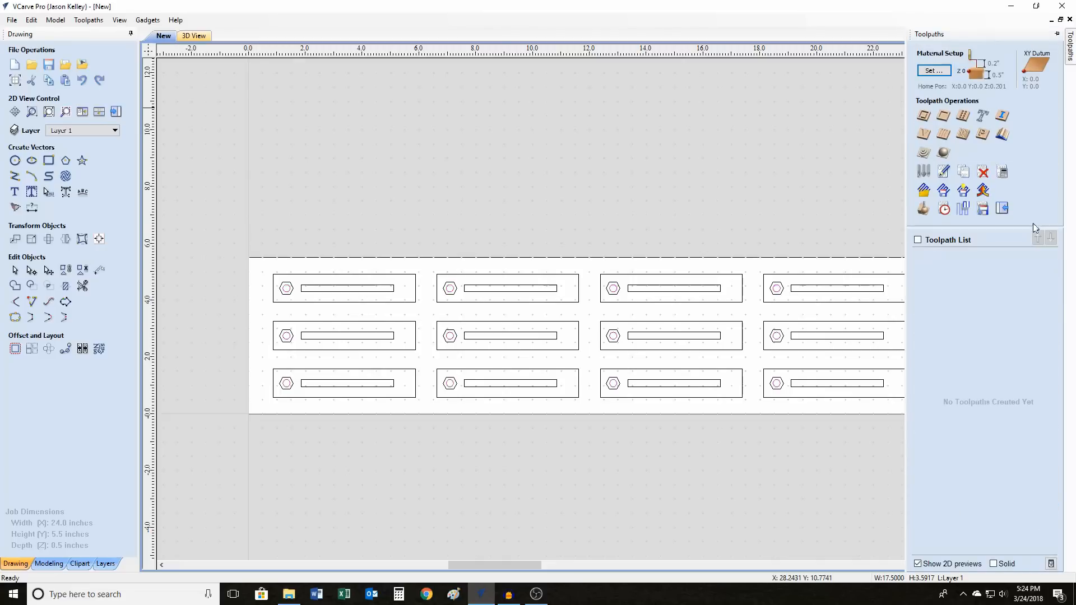
pyautogui.click(944, 116)
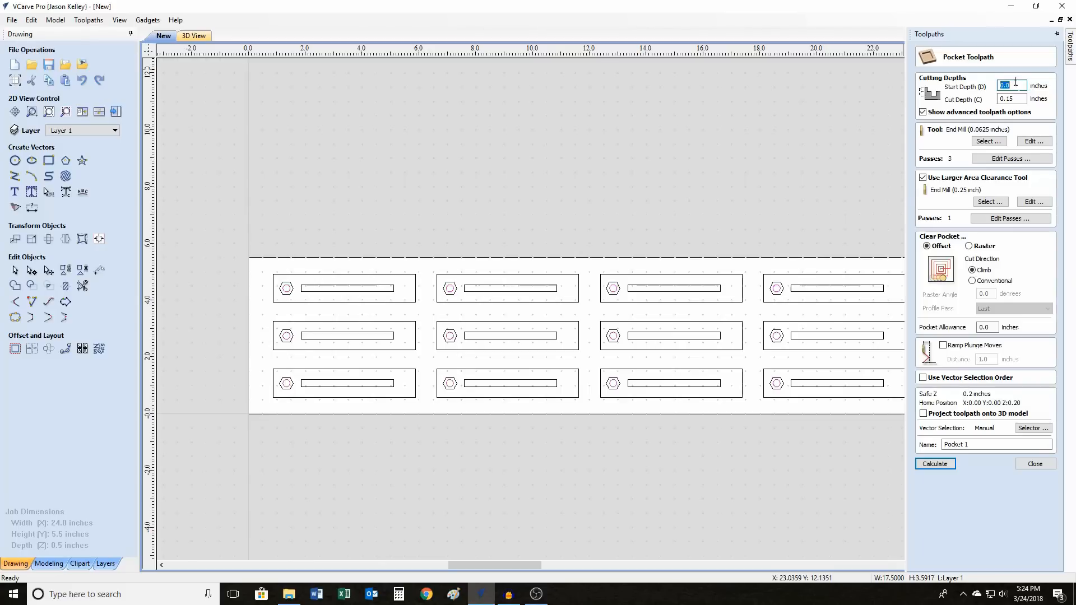
pyautogui.click(1018, 99)
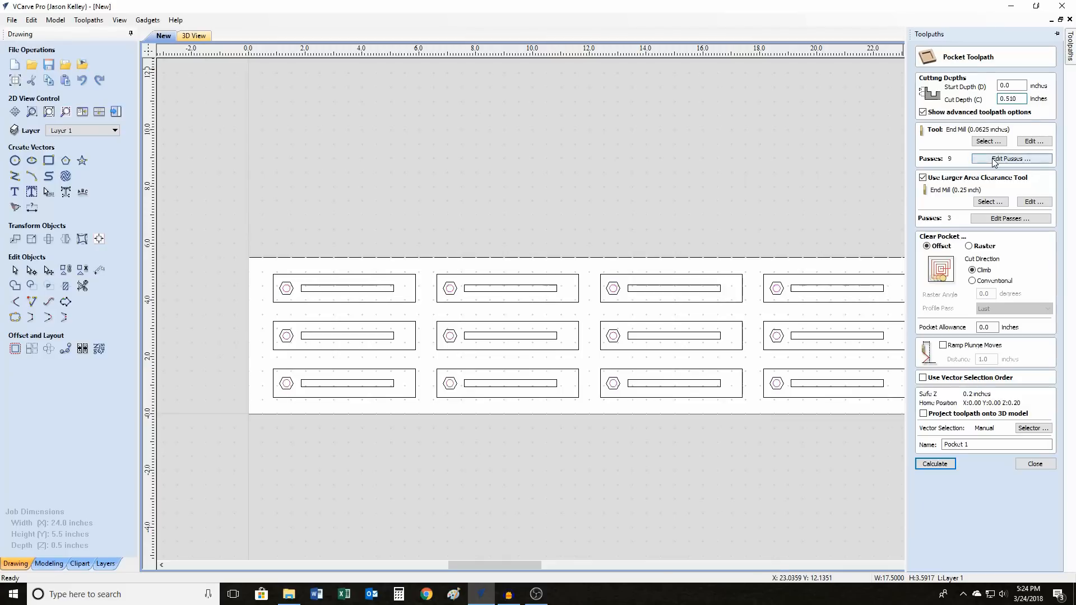
# Calculate the bolt hole pocket toolpath with the 0.25 inch end mill and no larger area clearance tool
pyautogui.click(987, 142)
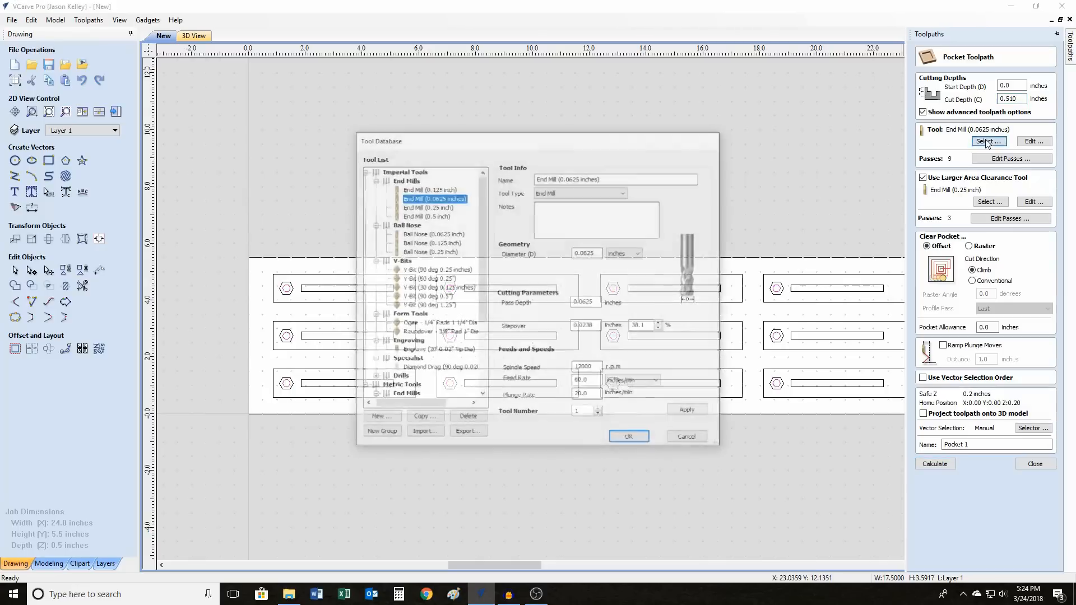
pyautogui.click(429, 207)
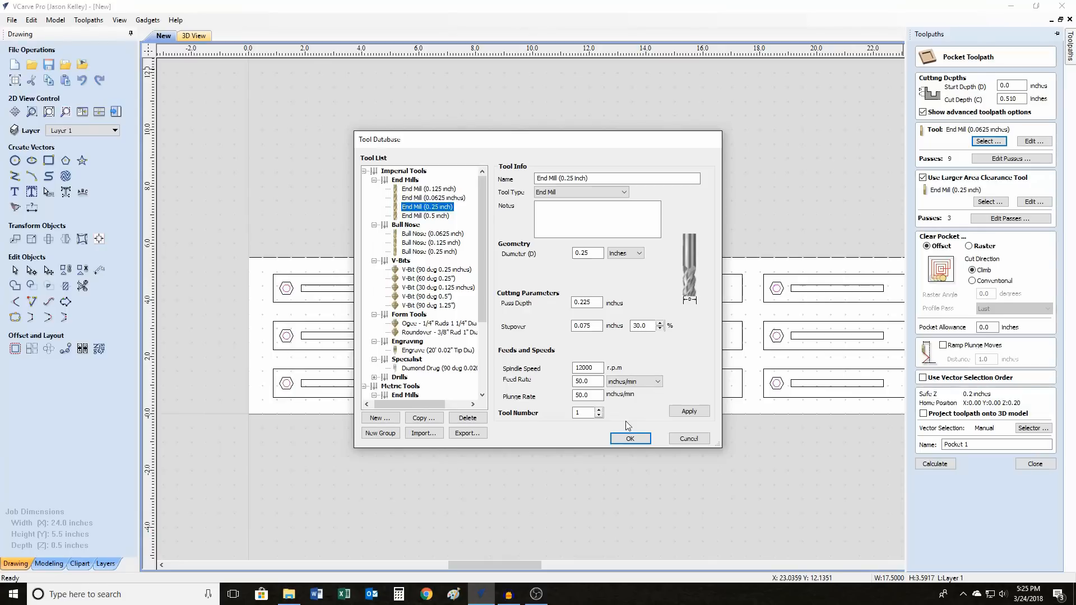
pyautogui.click(630, 438)
pyautogui.moveTo(1071, 57)
pyautogui.click(924, 178)
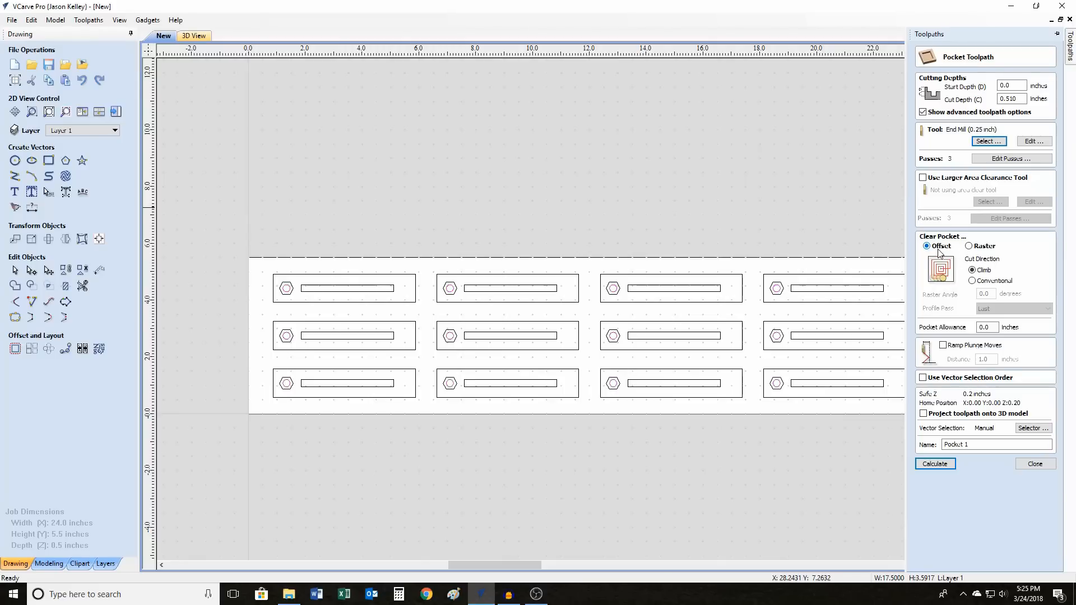
pyautogui.click(935, 464)
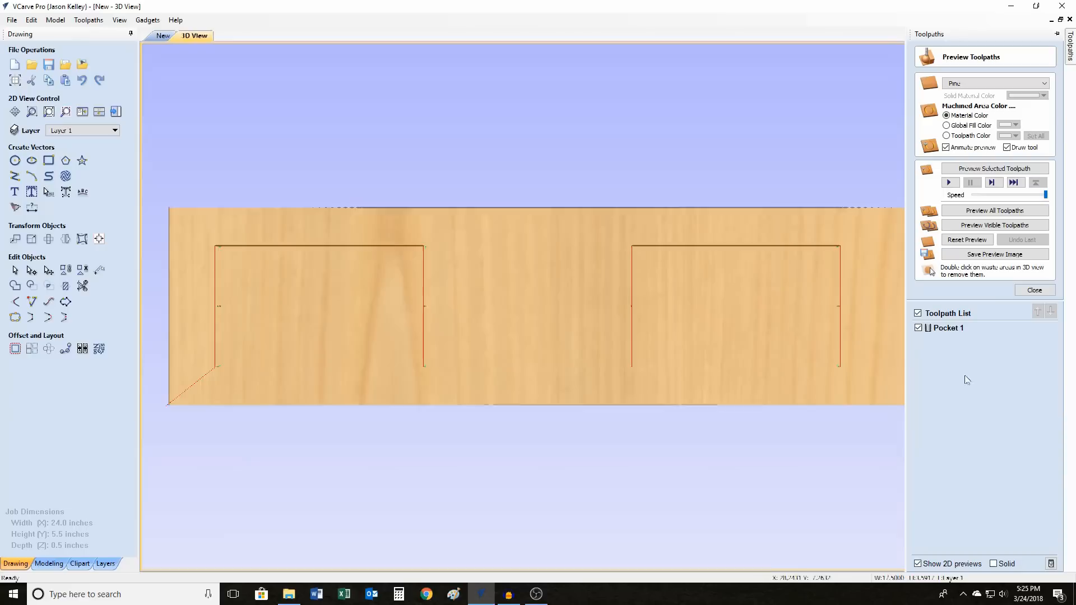
# Reset the 3D preview, simulate all toolpaths and inspect the cut bolt holes from an angle
pyautogui.click(975, 241)
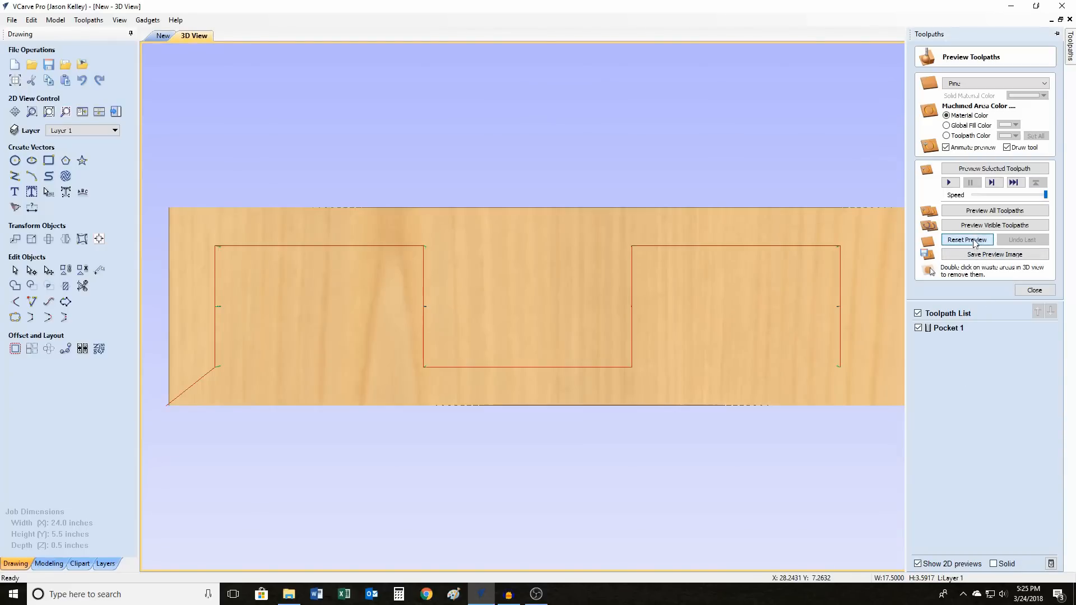
pyautogui.click(986, 211)
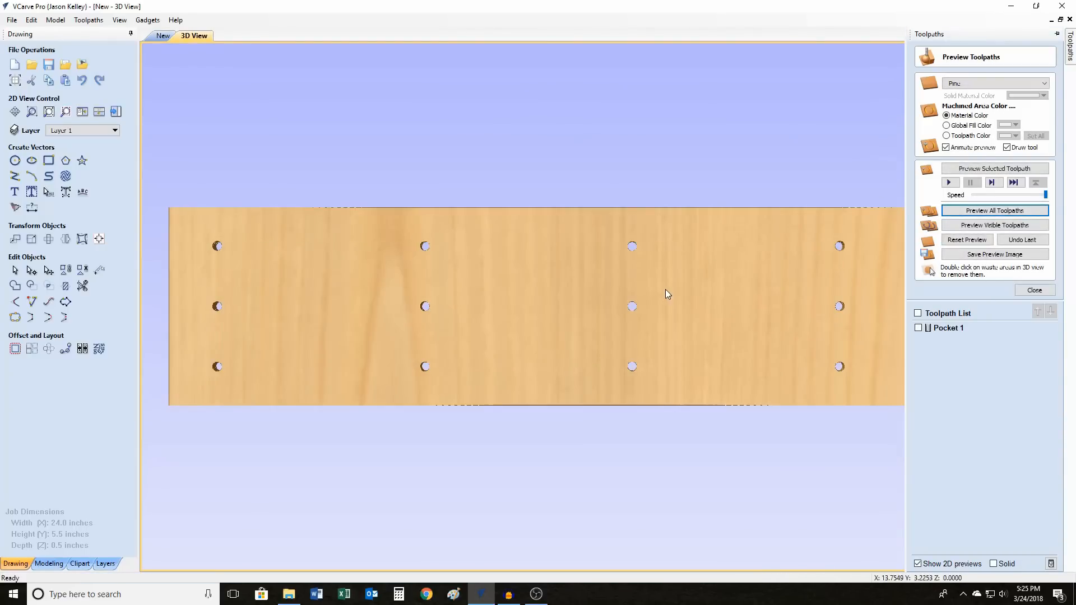
pyautogui.moveTo(498, 320); pyautogui.dragTo(522, 334)
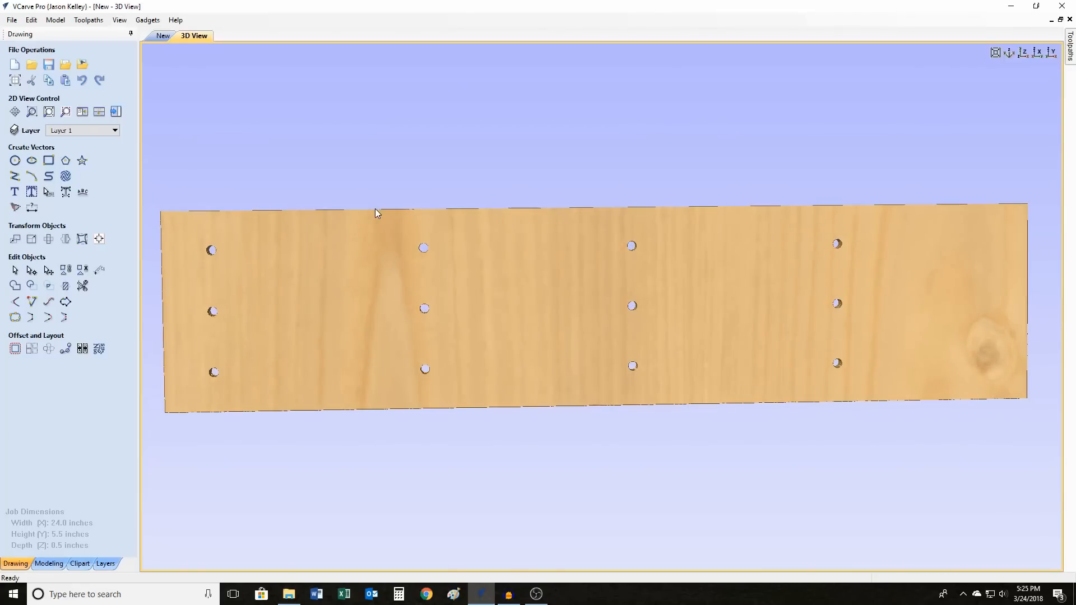
# Return to the 2D drawing, select the grouped slot rectangles of the clamps and leave the toolpath preview
pyautogui.click(163, 35)
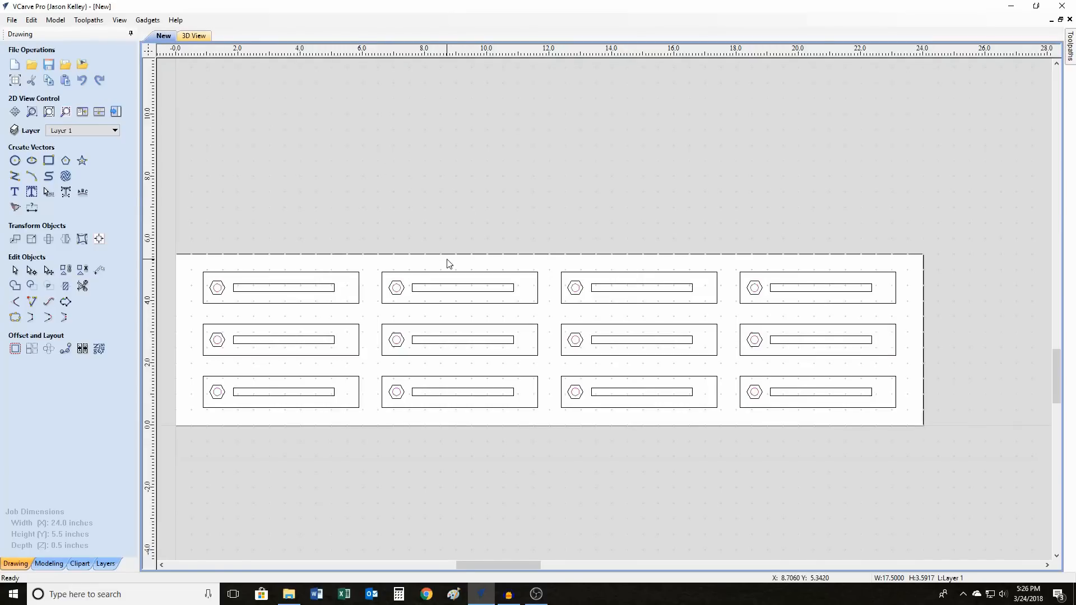
pyautogui.click(329, 288)
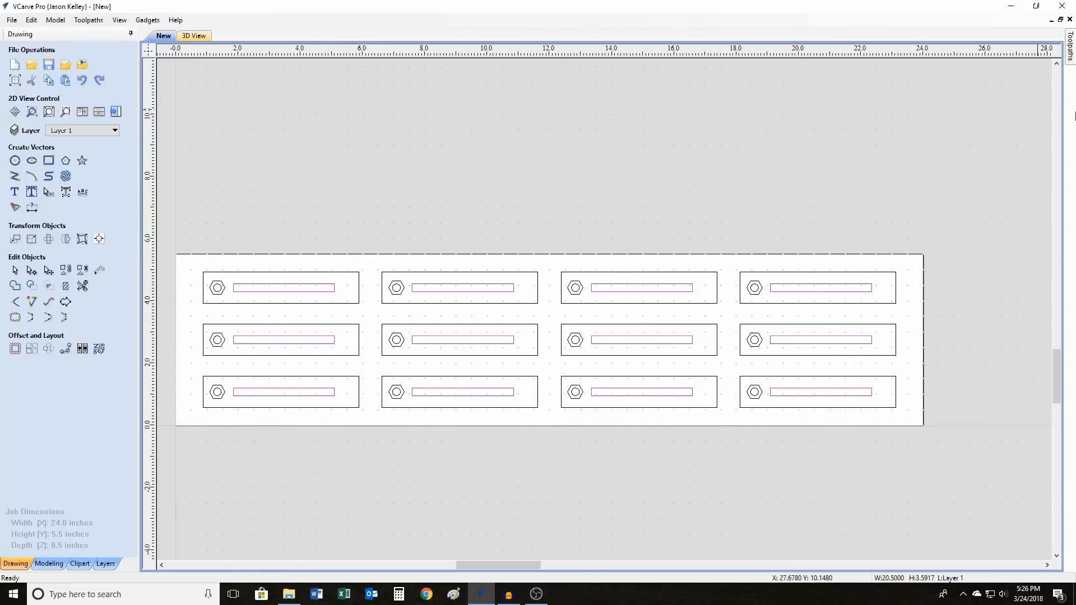
pyautogui.moveTo(1071, 50)
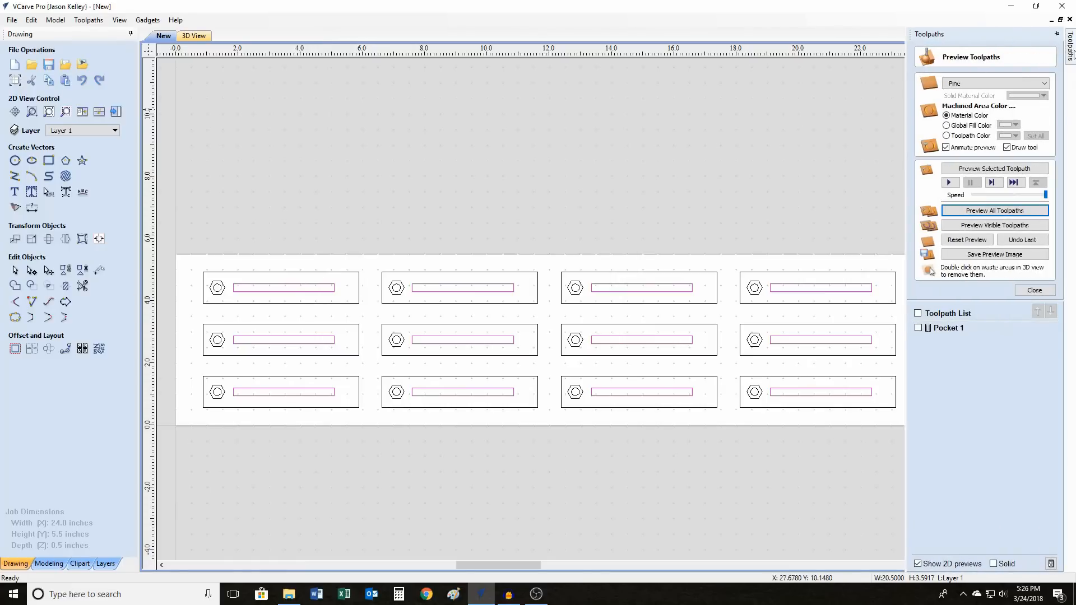
pyautogui.click(1034, 291)
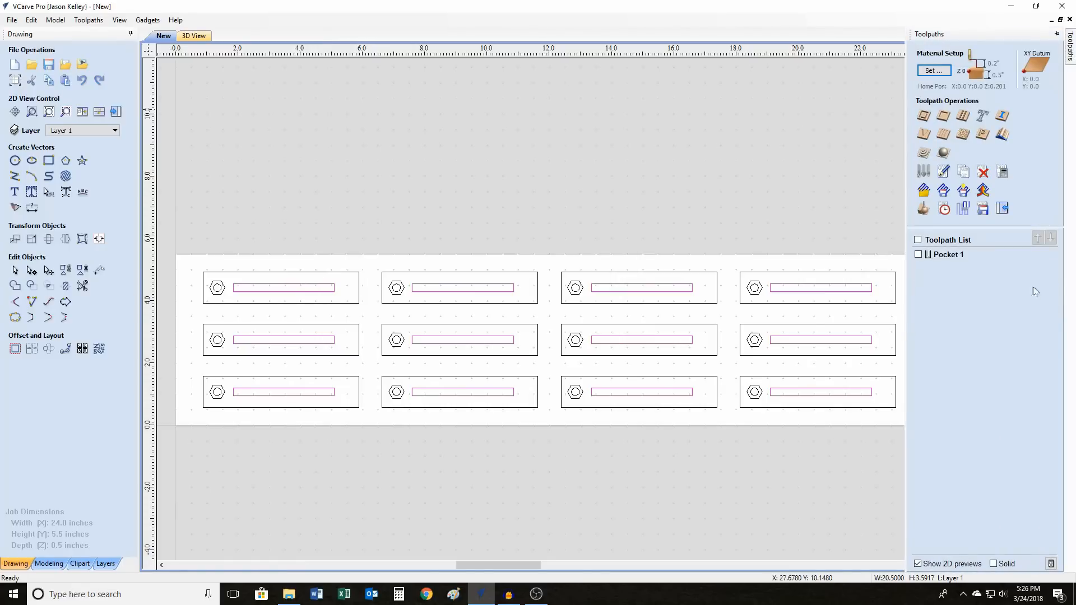
# Rename the bolt hole pocket toolpath as "thru pocket"
pyautogui.rightClick(941, 255)
pyautogui.click(964, 306)
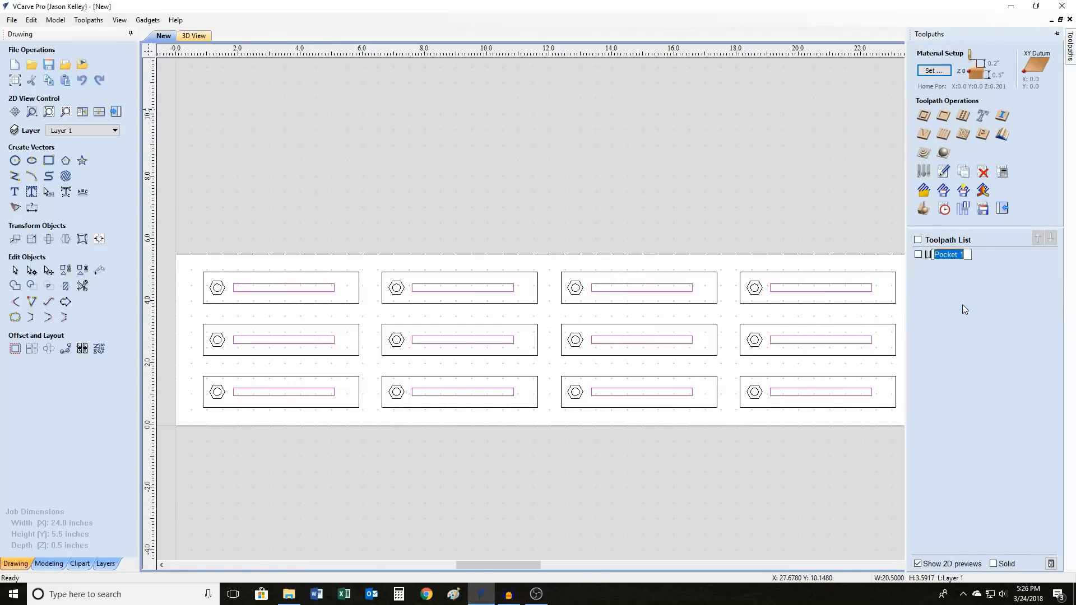
pyautogui.write('thru pocket')
pyautogui.press('Return')
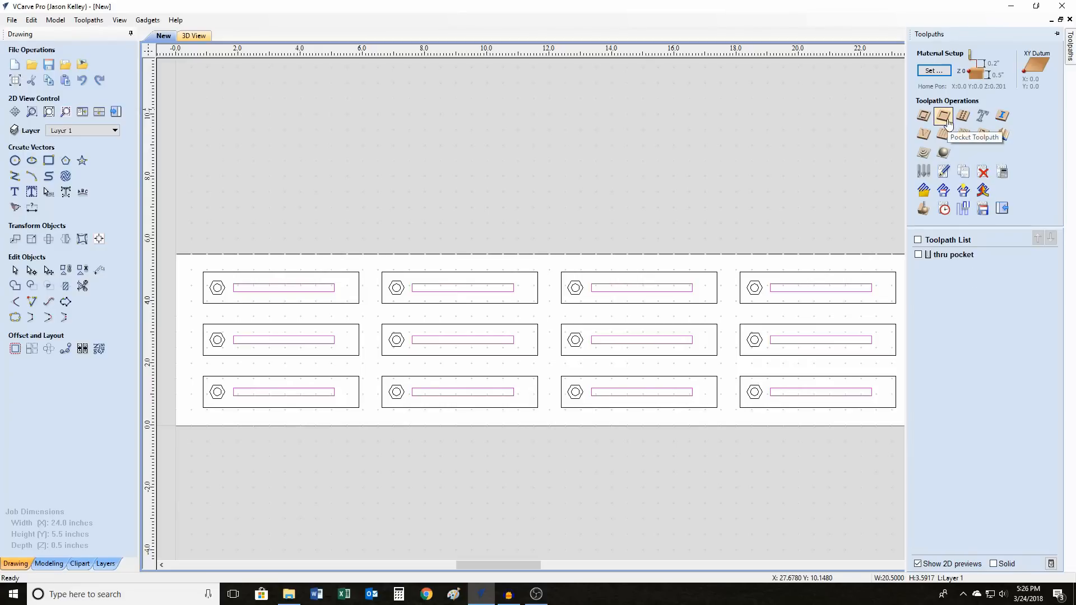
# Calculate an inside profile toolpath for the slots with a 0.51 inch cut depth and the 0.25 inch end mill, accepting the cut through the material
pyautogui.click(923, 116)
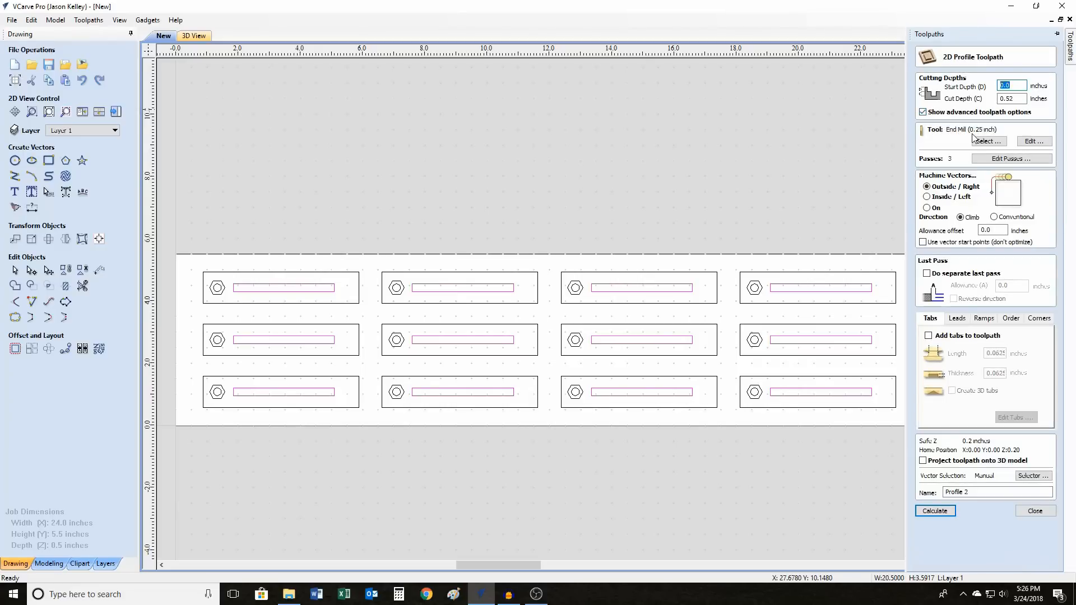
pyautogui.click(1017, 98)
pyautogui.click(928, 198)
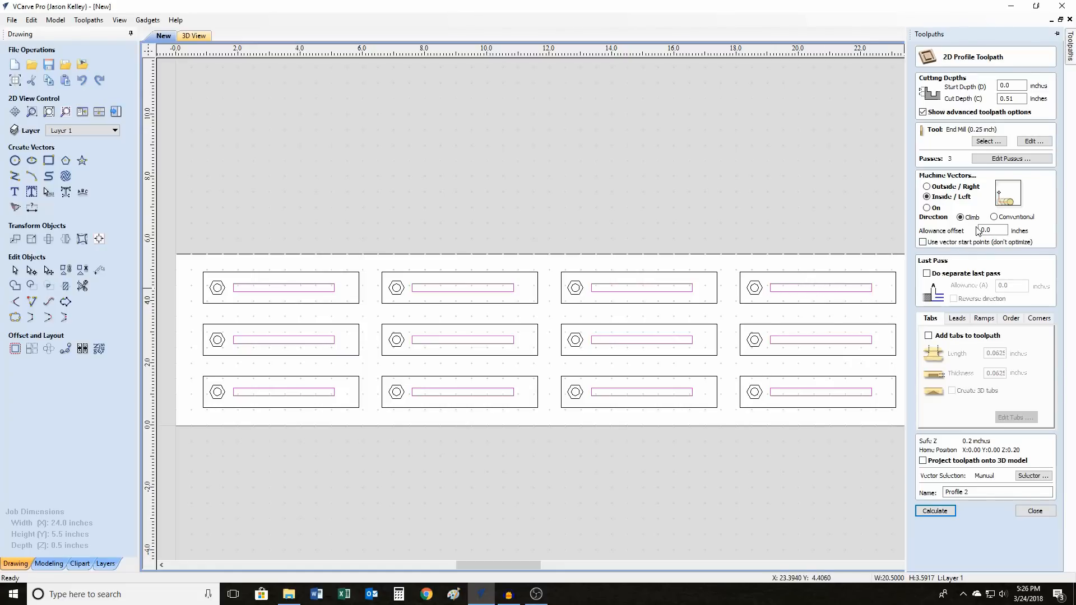
pyautogui.click(935, 511)
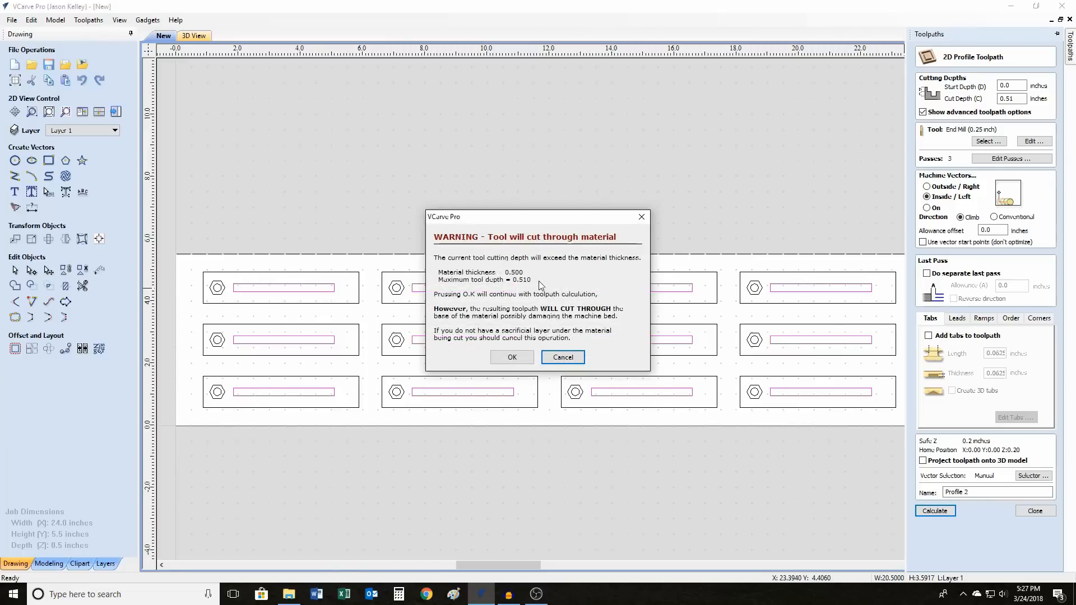
pyautogui.click(525, 354)
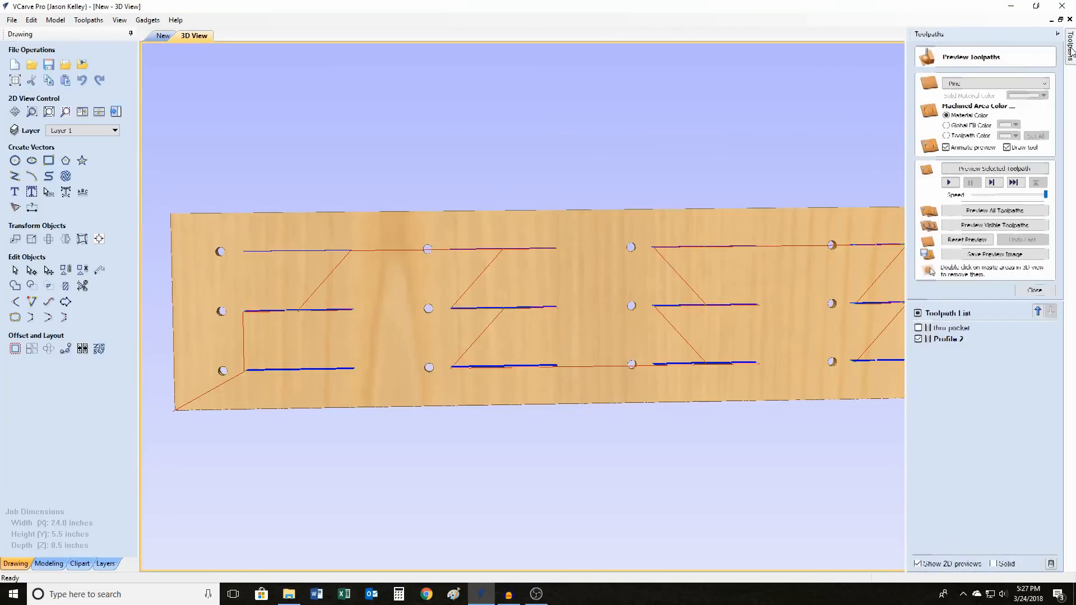
# Simulate the slot profile toolpath, inspect the cut slots from an angle and return to the 2D drawing
pyautogui.click(1005, 170)
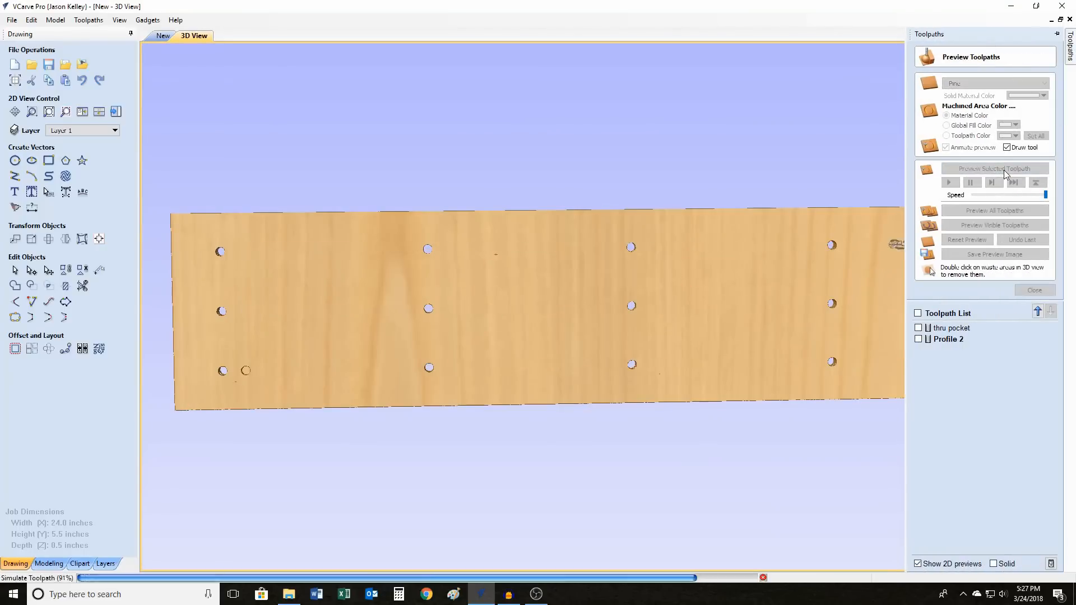
pyautogui.moveTo(688, 280); pyautogui.dragTo(607, 323)
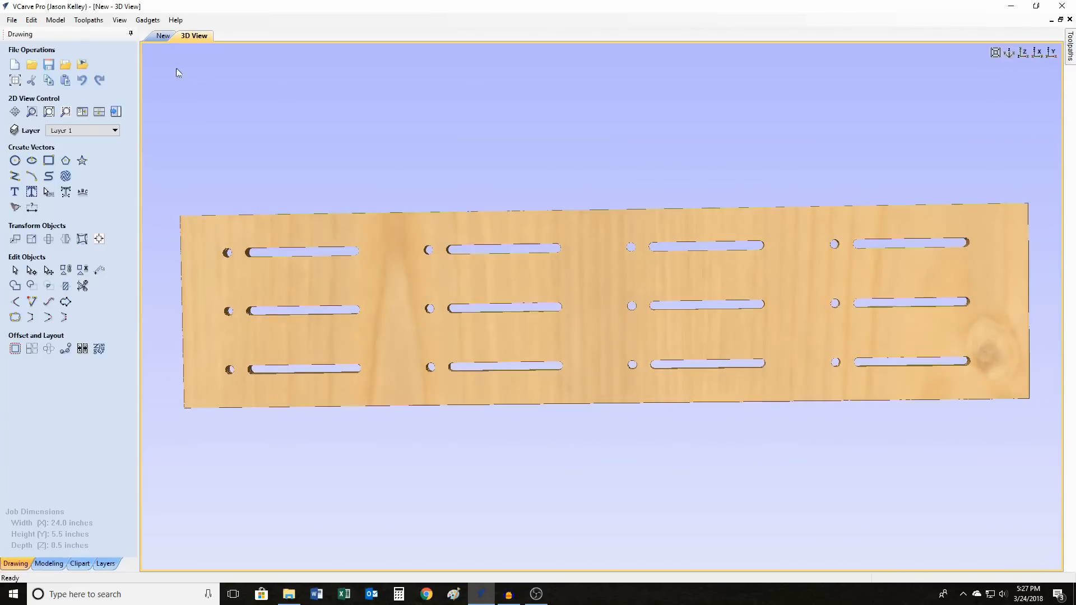
pyautogui.click(163, 37)
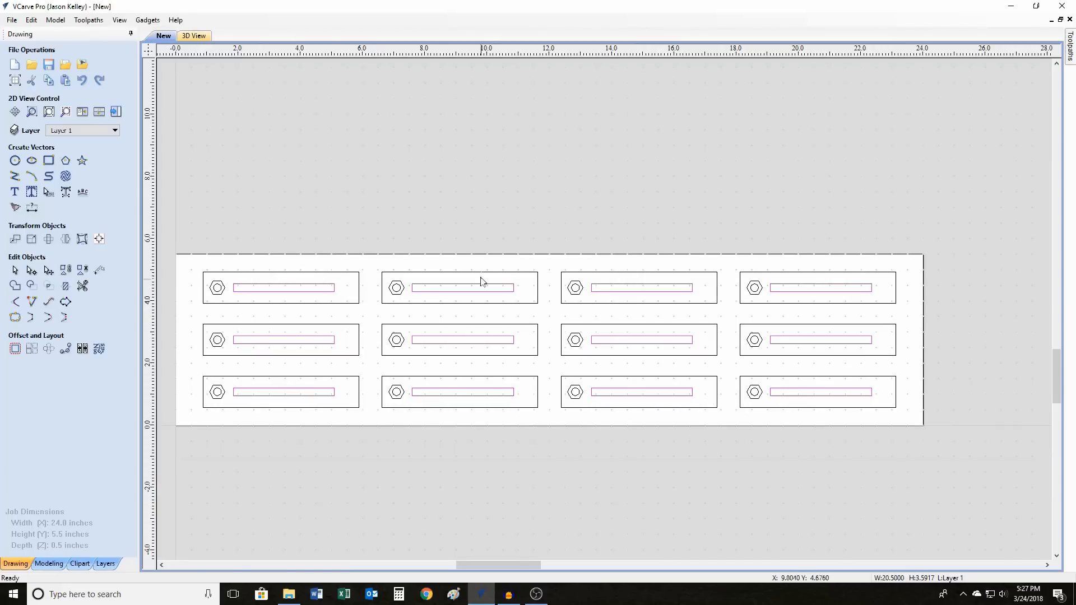
# Select the grouped hexagons and rename the slot profile toolpath as "bolt slot"
pyautogui.click(218, 294)
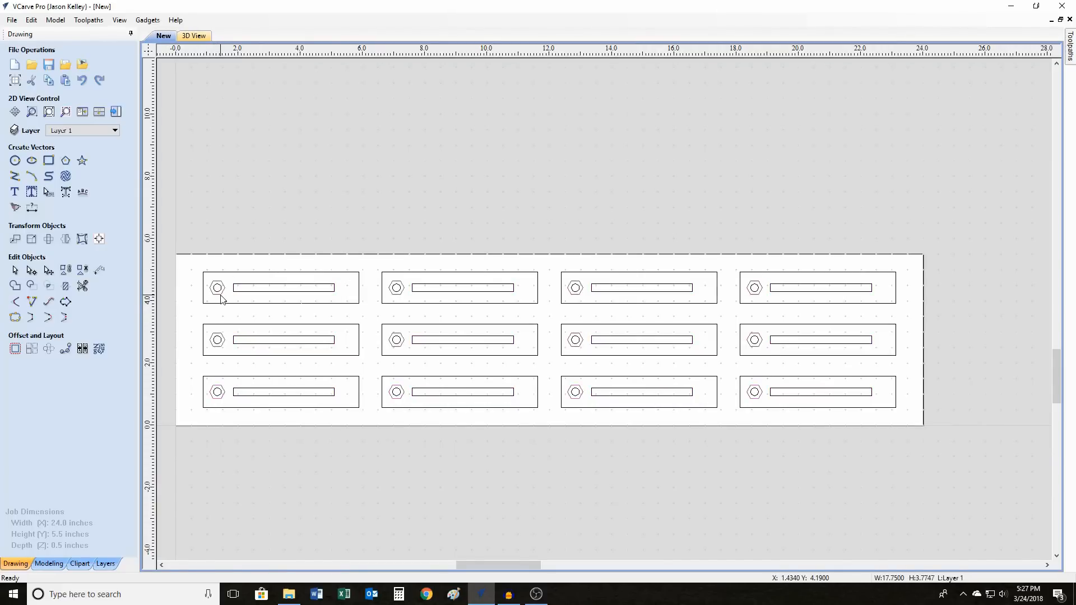
pyautogui.moveTo(1070, 54)
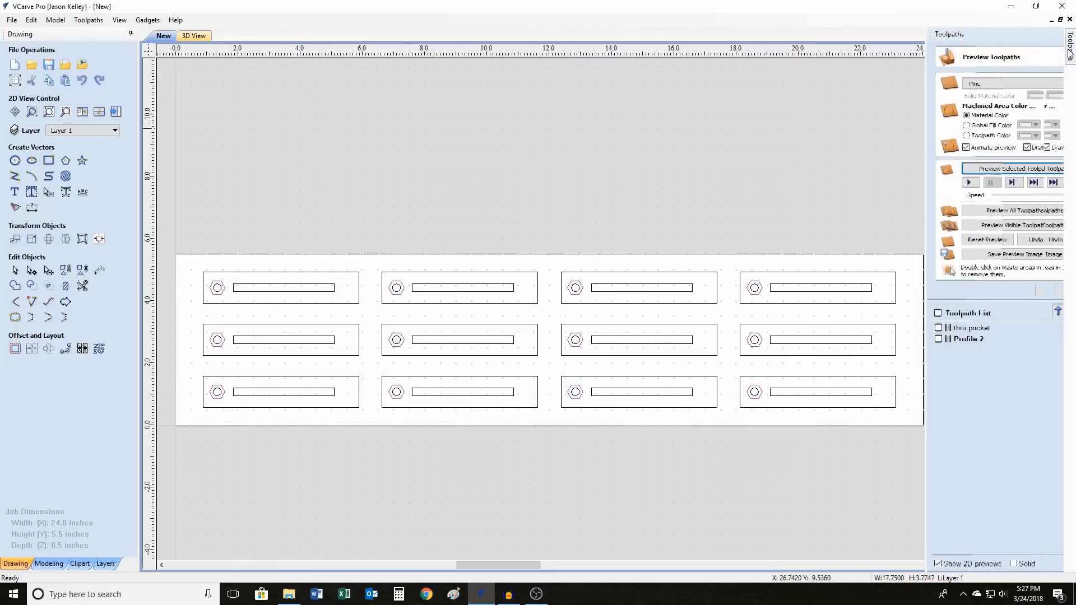
pyautogui.rightClick(949, 341)
pyautogui.click(982, 391)
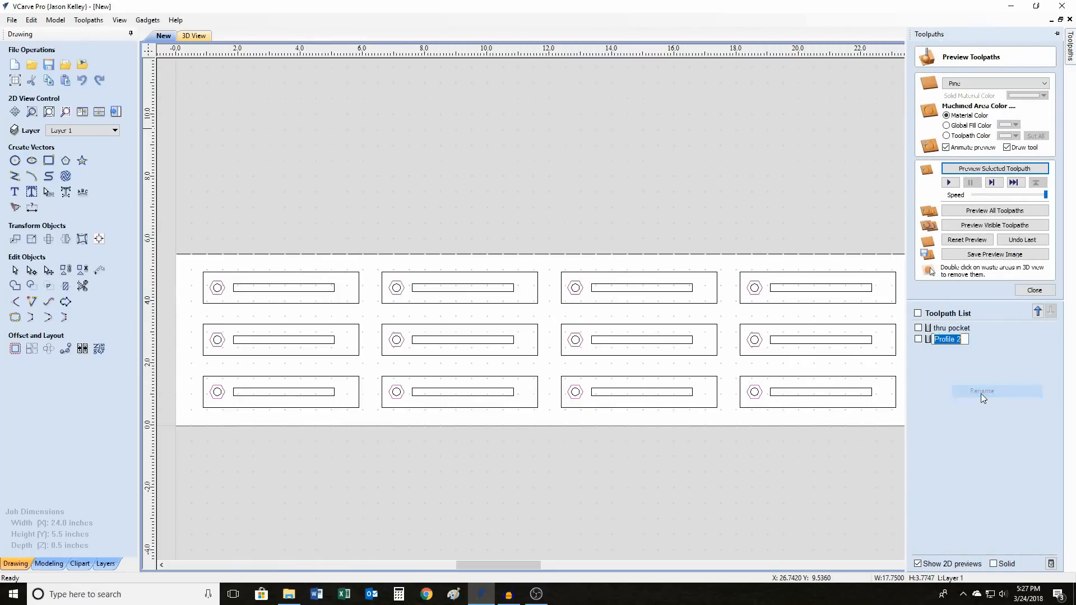
pyautogui.write('bolt slot')
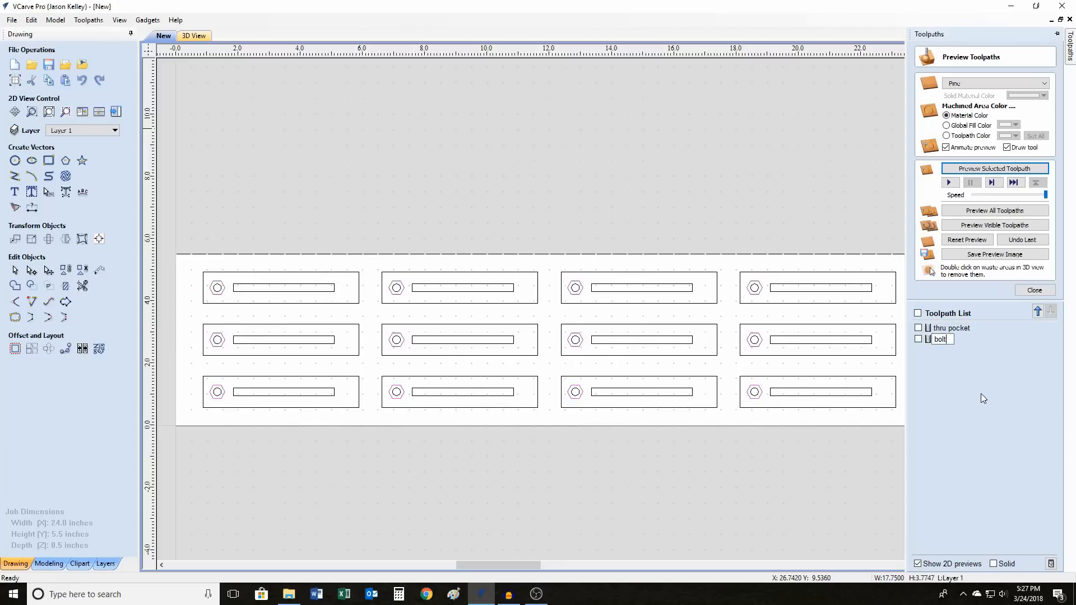
pyautogui.press('Return')
# Add the tool size to both toolpath names, making them "thru pocket .25" and "bolt slot .25"
pyautogui.click(959, 332)
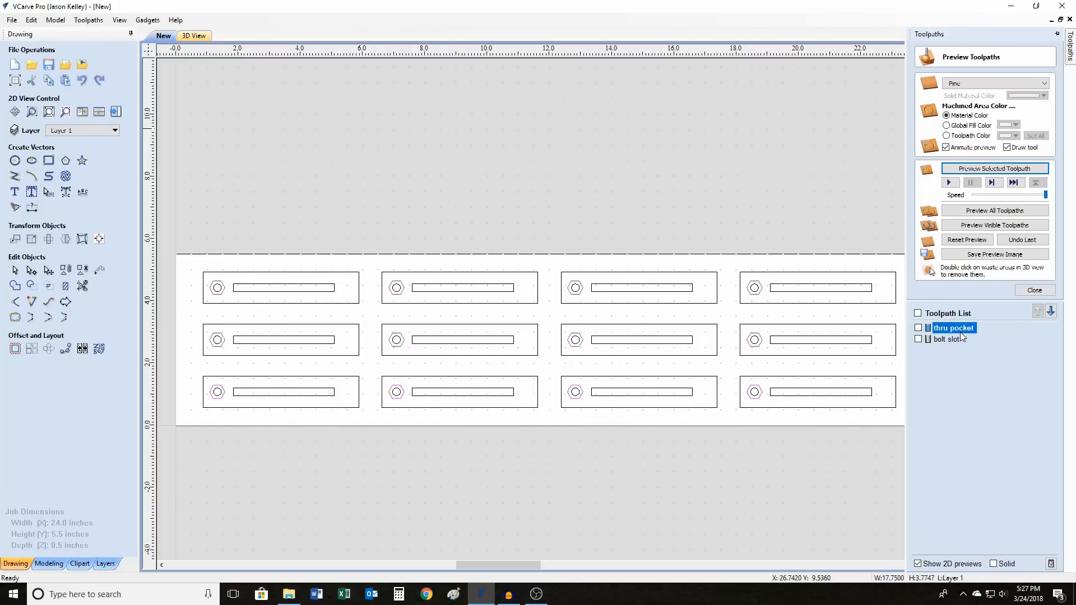
pyautogui.rightClick(959, 332)
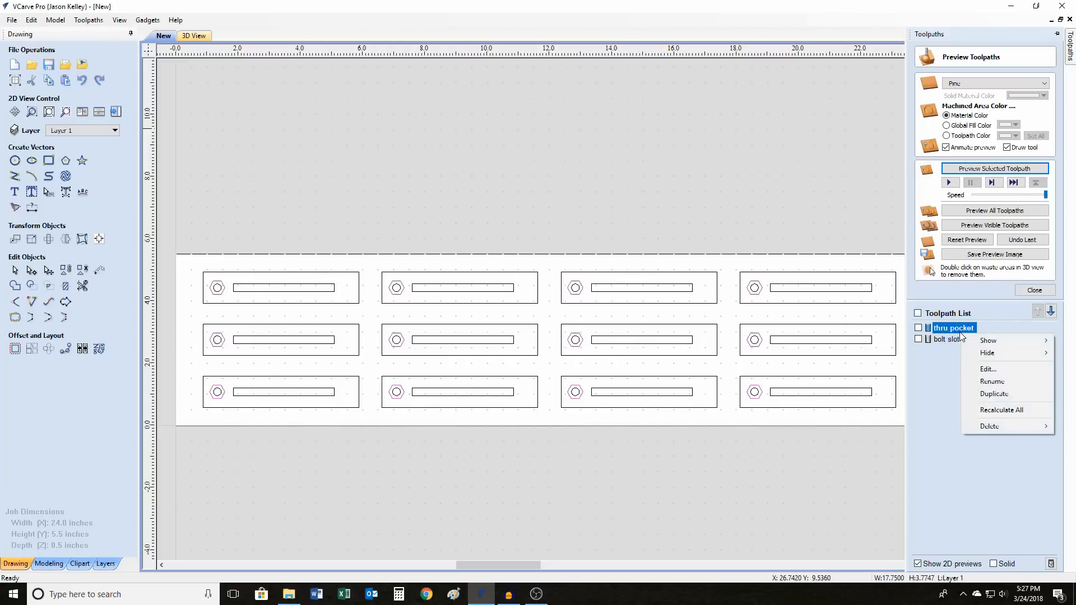
pyautogui.click(1001, 385)
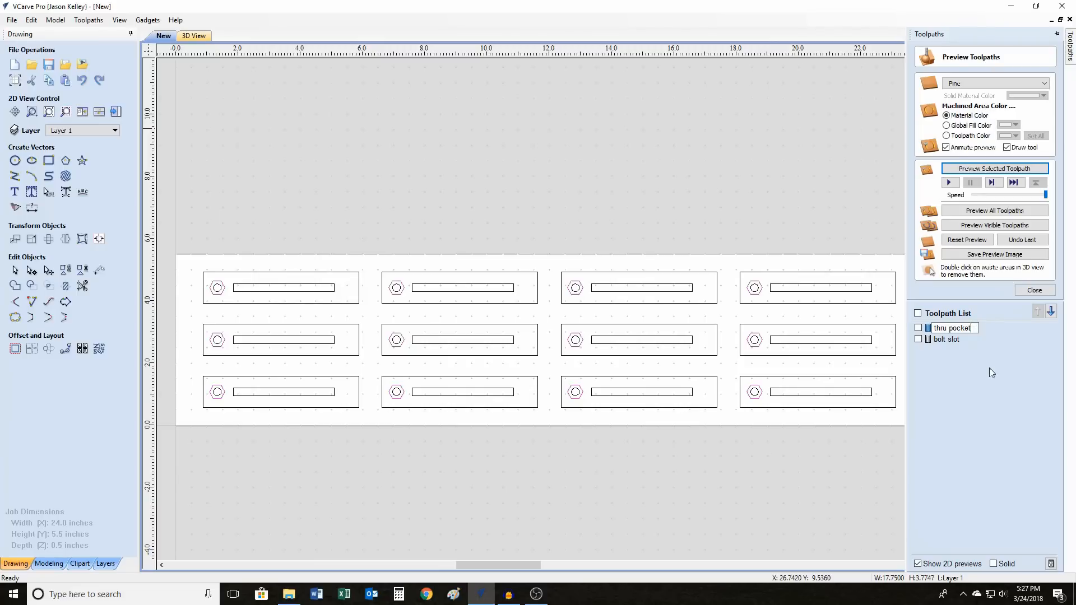
pyautogui.write('.25')
pyautogui.rightClick(950, 339)
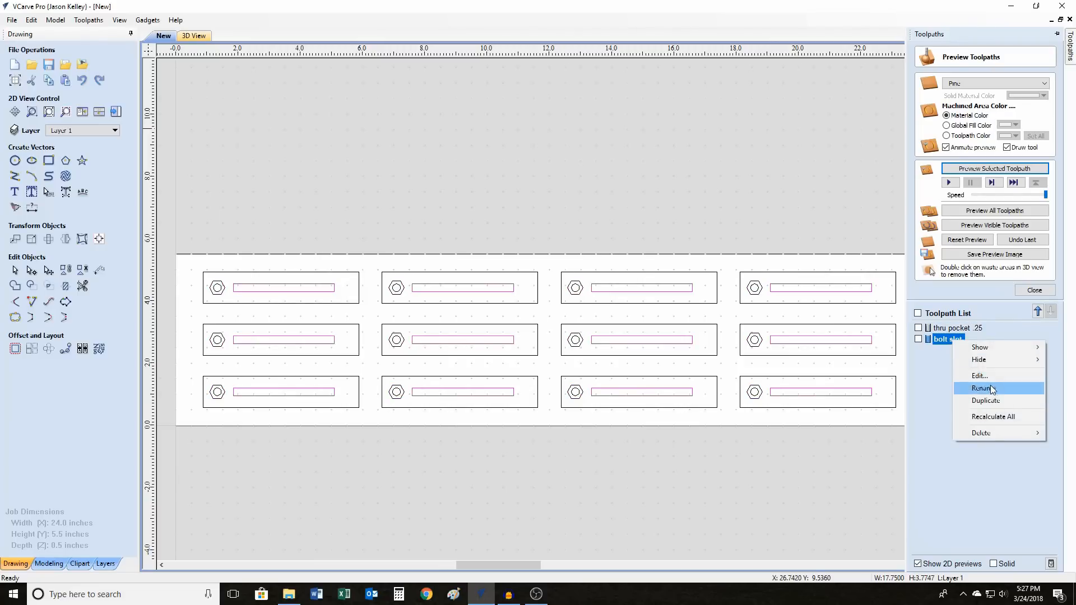
pyautogui.click(989, 388)
pyautogui.click(966, 339)
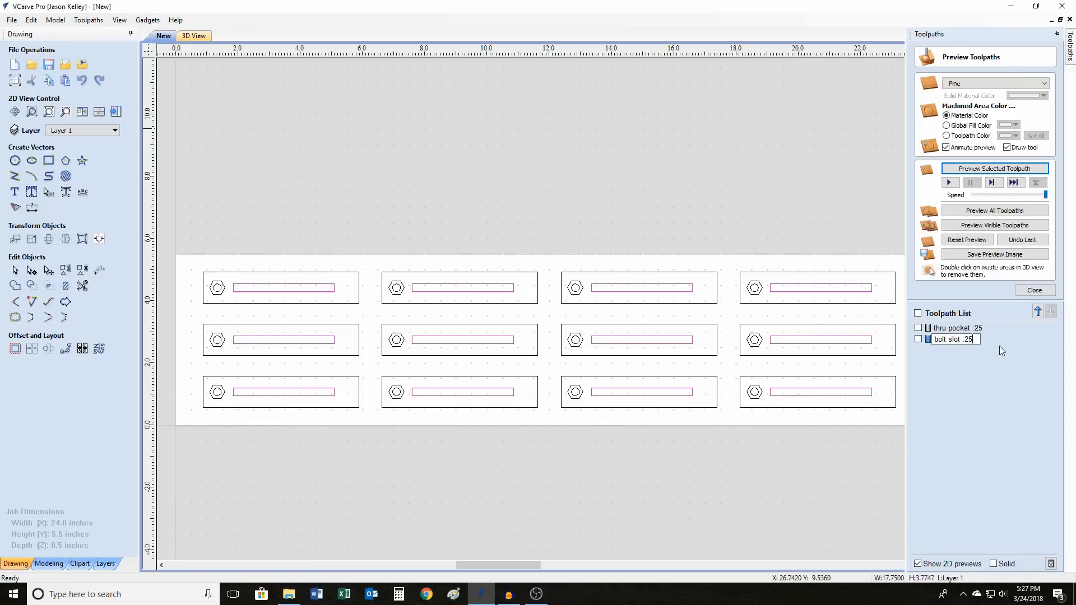
pyautogui.press('Return')
# Start a pocket toolpath for the grouped hexagons with a cut depth of 0.250 inches
pyautogui.click(999, 363)
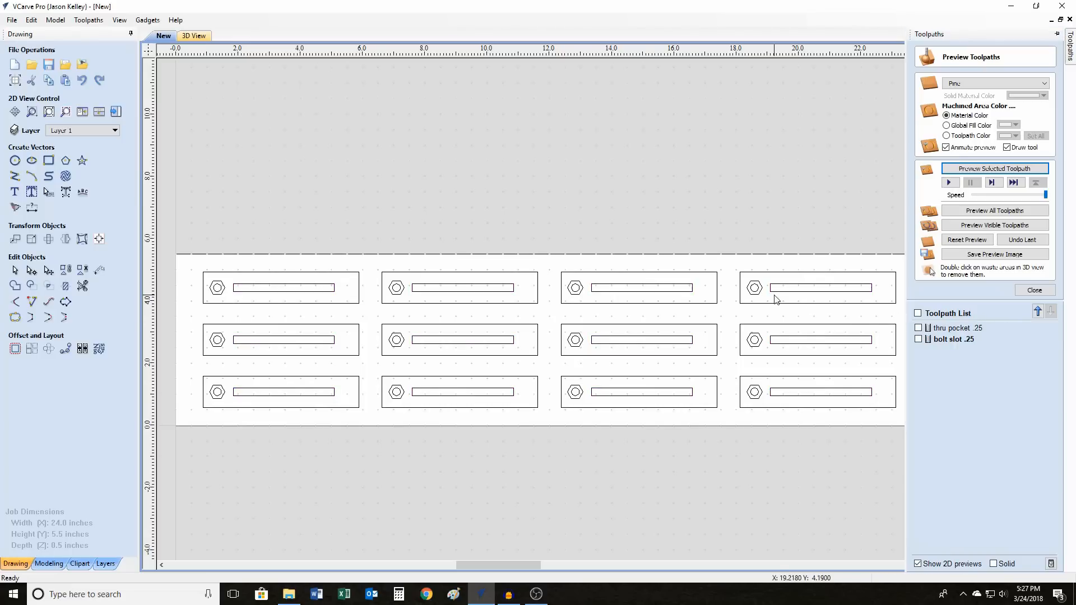
pyautogui.moveTo(1071, 70)
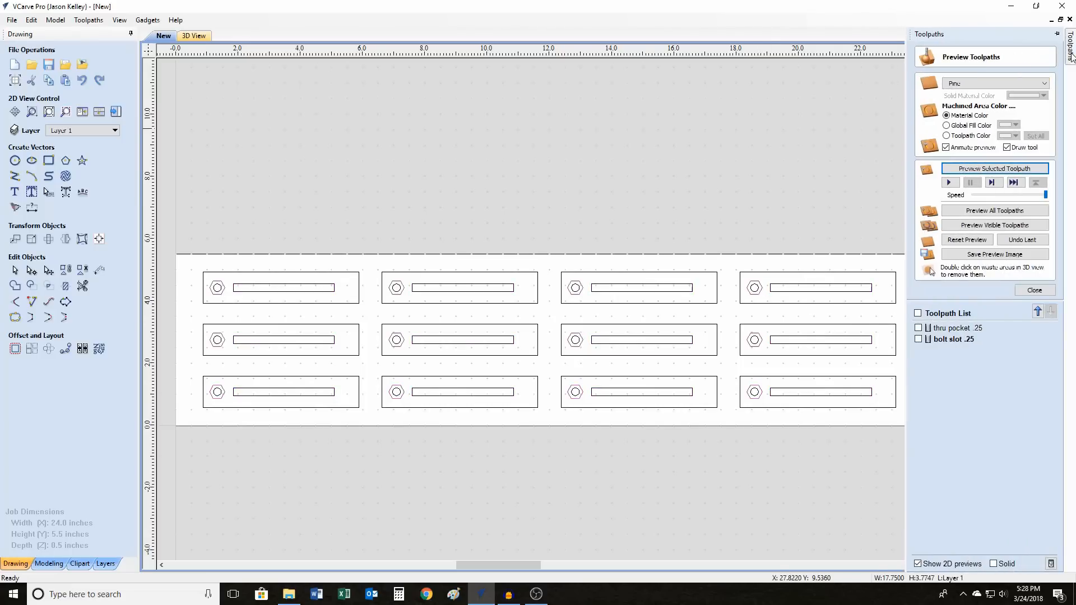
pyautogui.click(1034, 290)
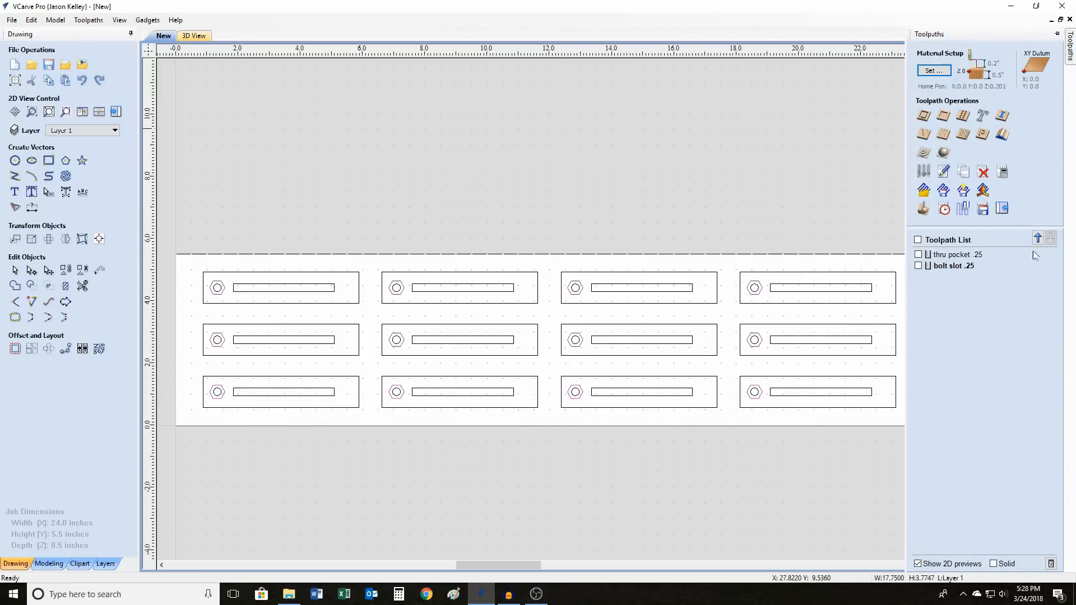
pyautogui.click(944, 116)
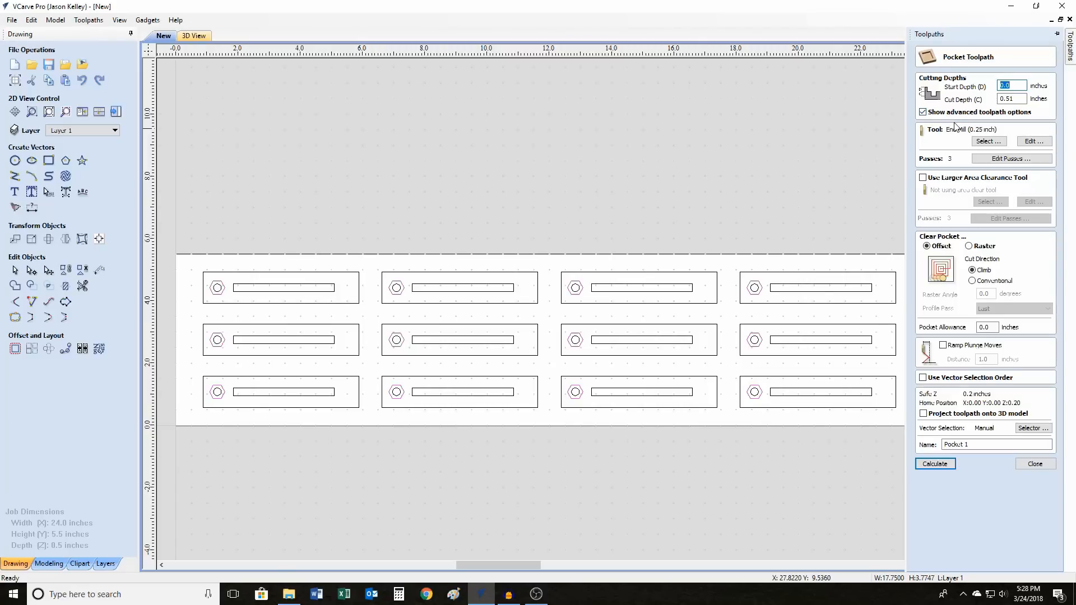
pyautogui.click(1013, 98)
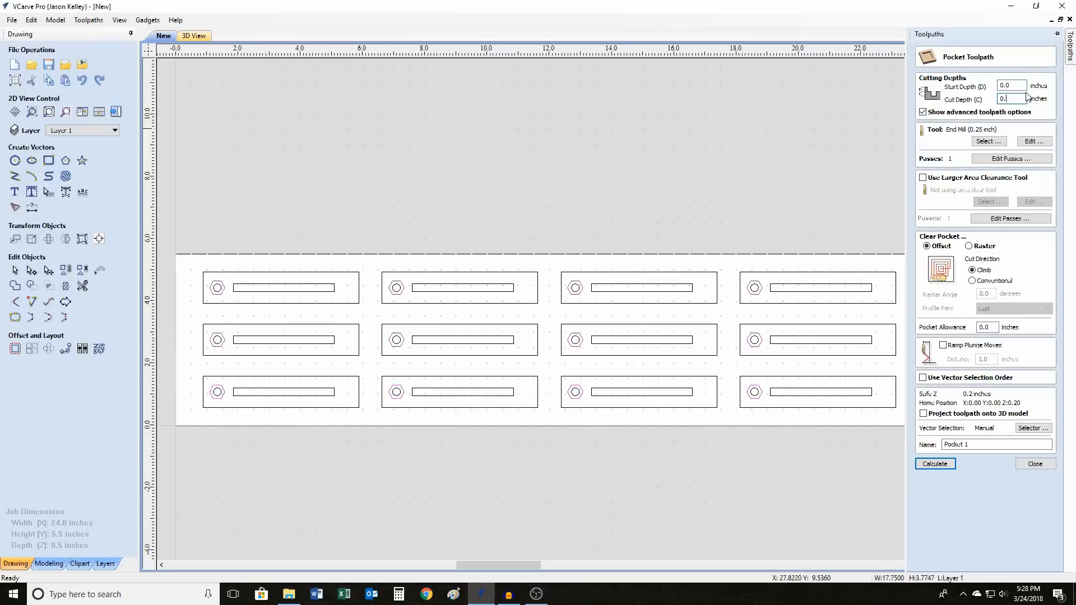
pyautogui.write('250')
# Choose the 0.0625 inch end mill for the hexagon pocket and set its plunge rate to 50 inches/min
pyautogui.click(990, 142)
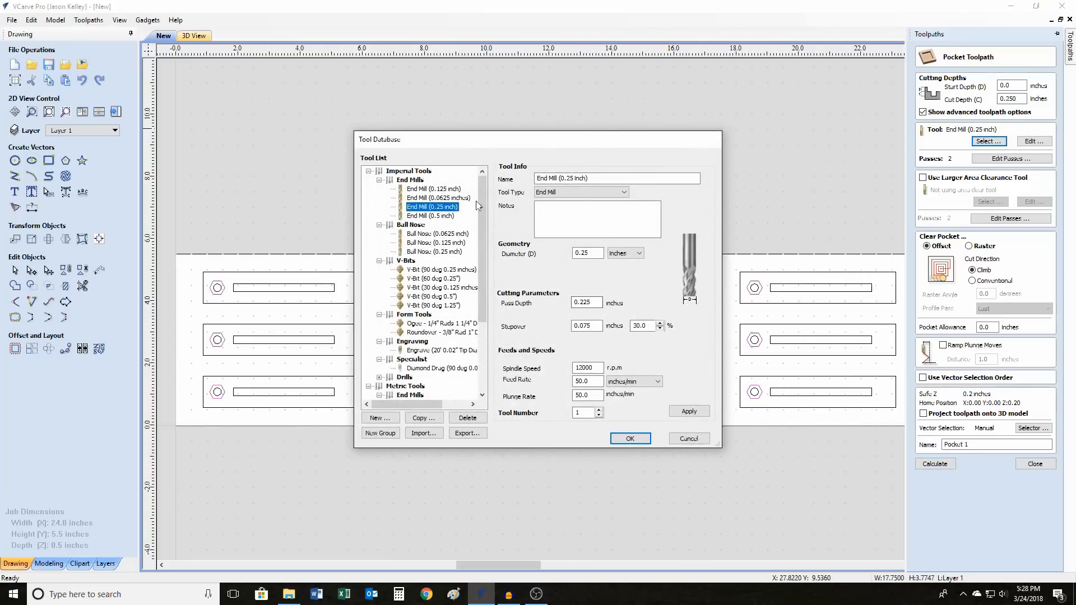
pyautogui.click(438, 198)
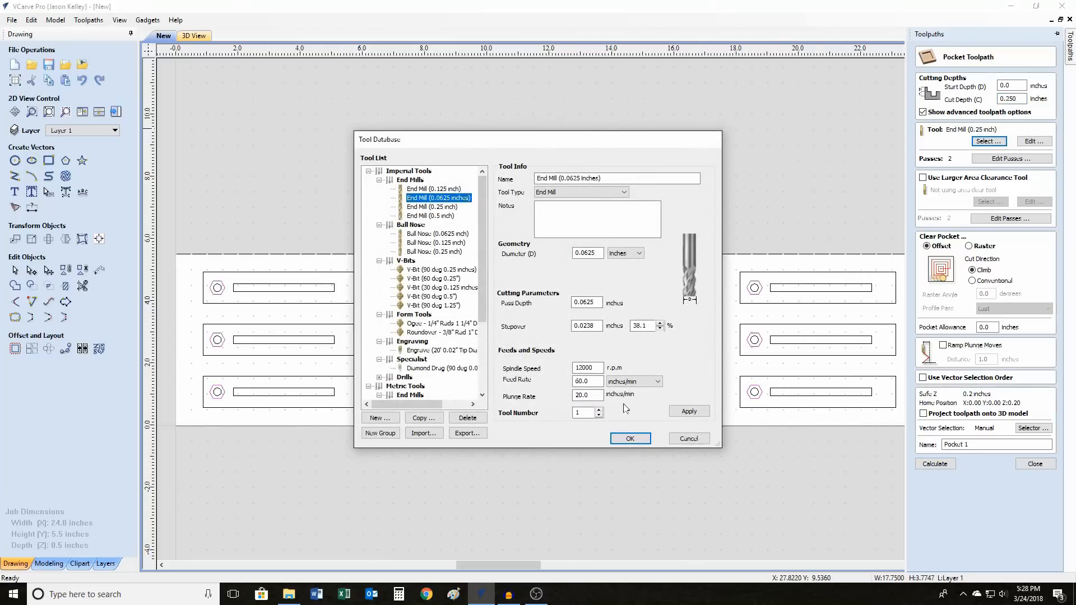
pyautogui.click(586, 382)
pyautogui.click(585, 395)
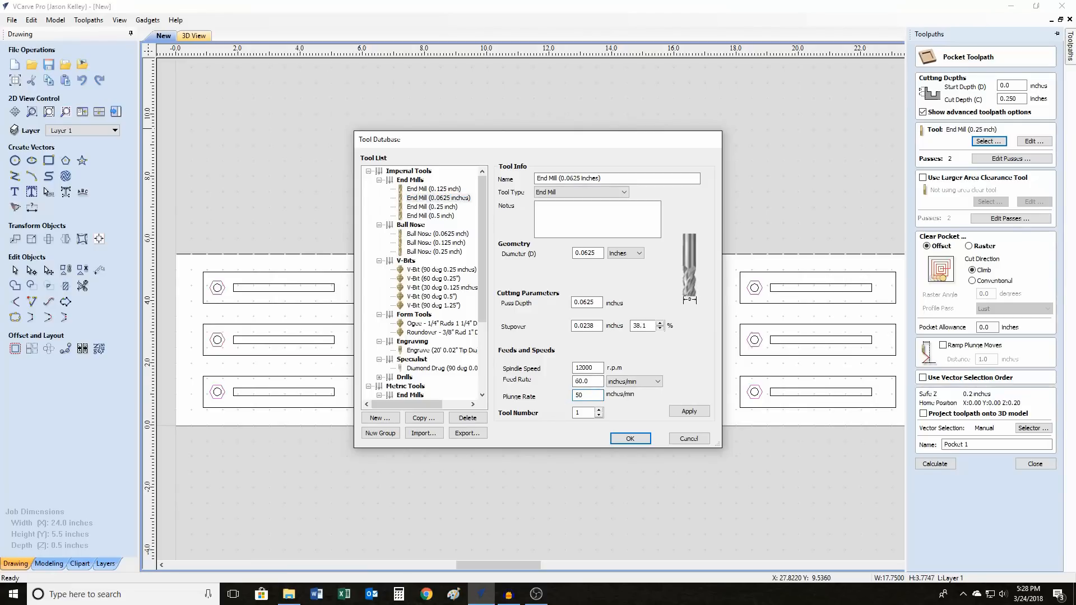
pyautogui.click(630, 439)
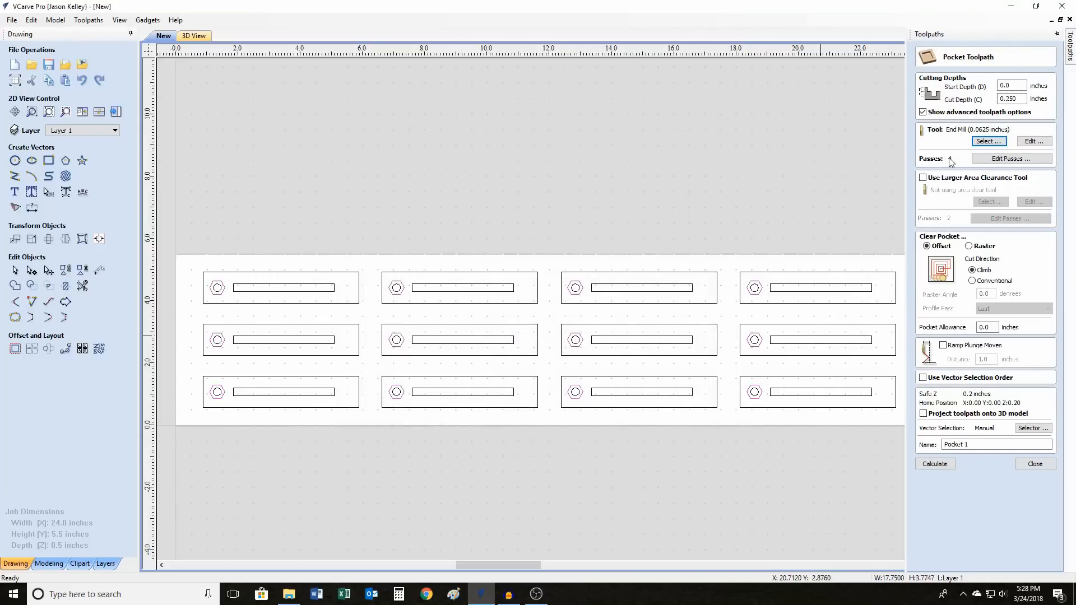
# Accept the four 0.0625 inch passes, calculate the hexagon pocket toolpath and reset the 3D preview
pyautogui.click(984, 160)
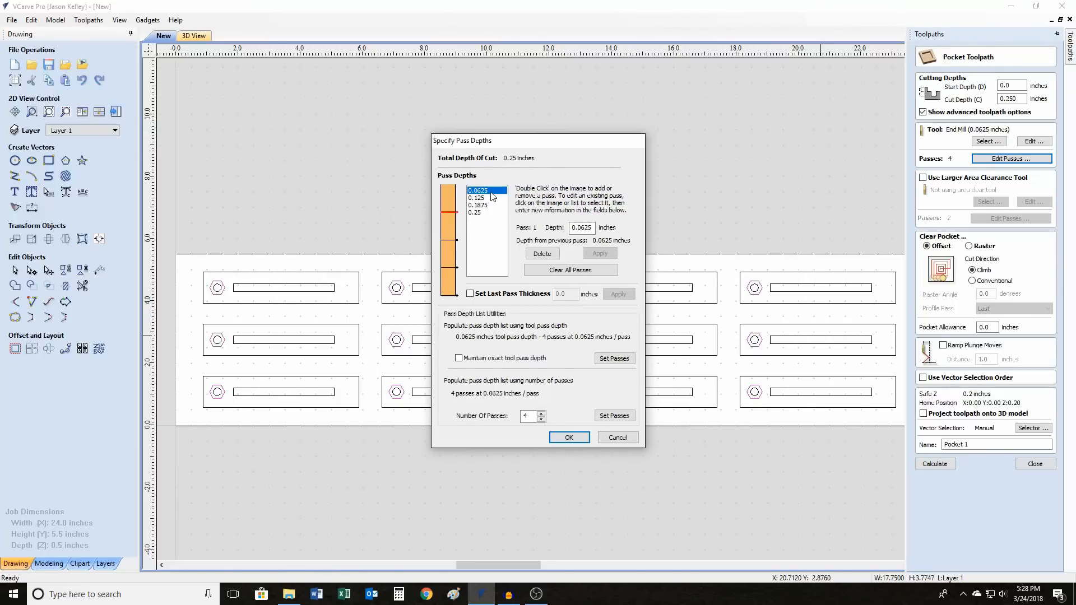
pyautogui.click(579, 439)
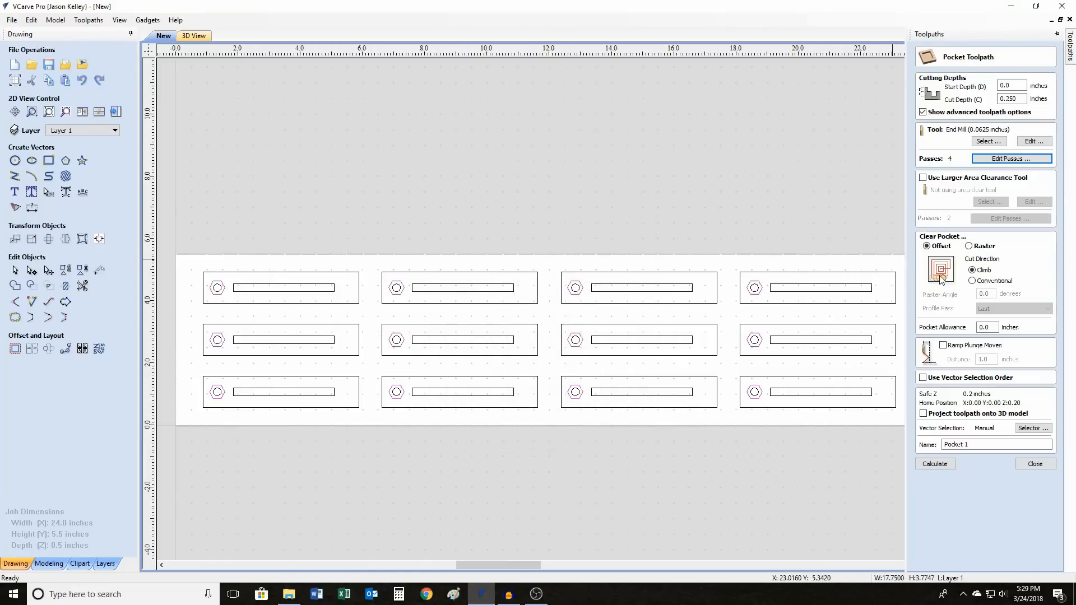
pyautogui.click(935, 463)
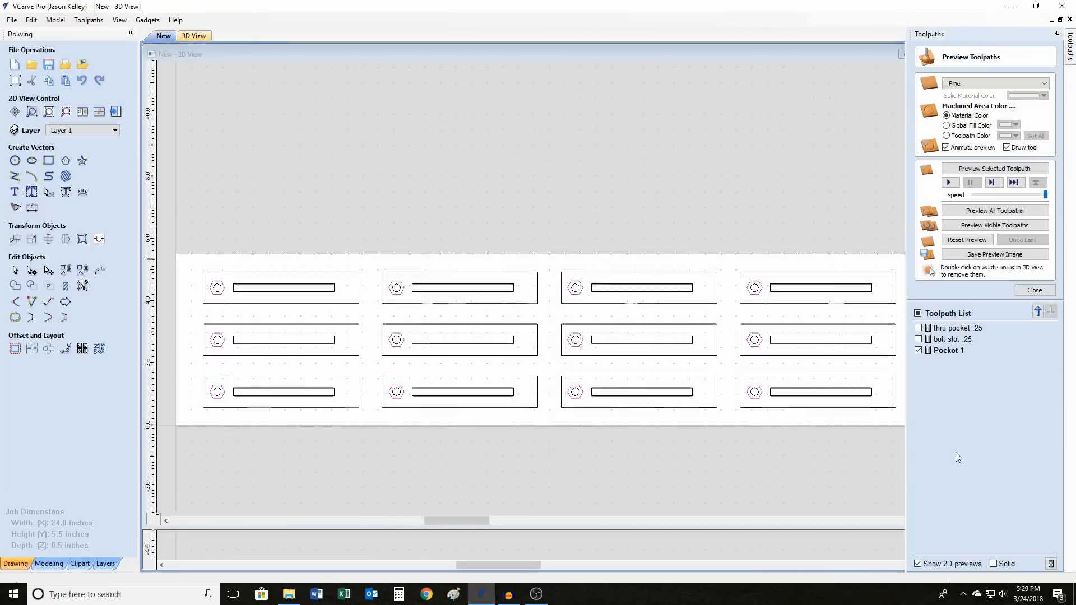
pyautogui.click(971, 239)
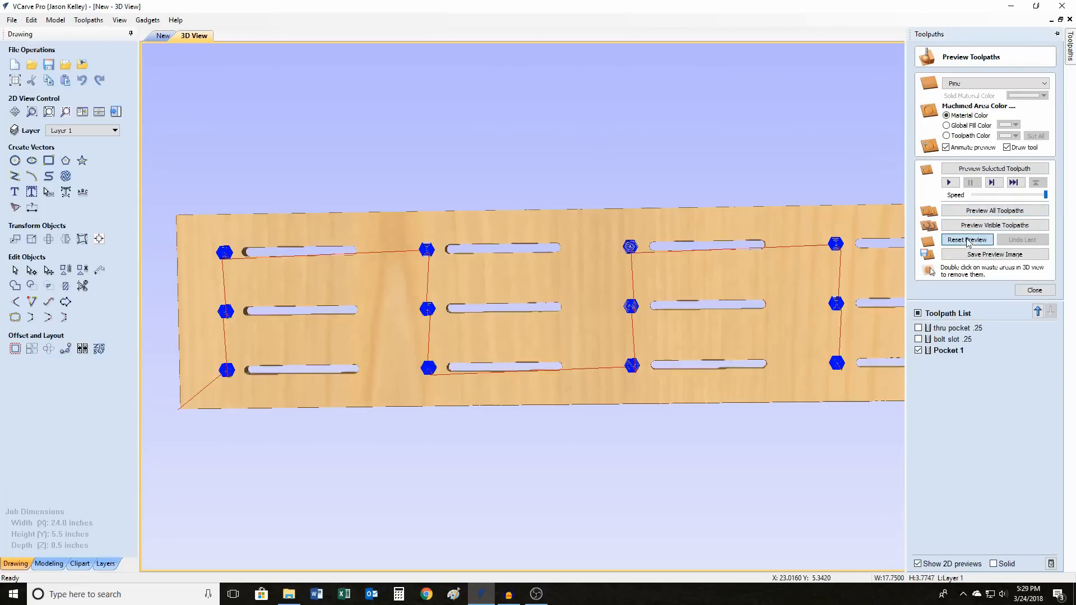
# Preview the hexagon pocket toolpath and inspect the cut hexagons across the board in 3D
pyautogui.click(980, 169)
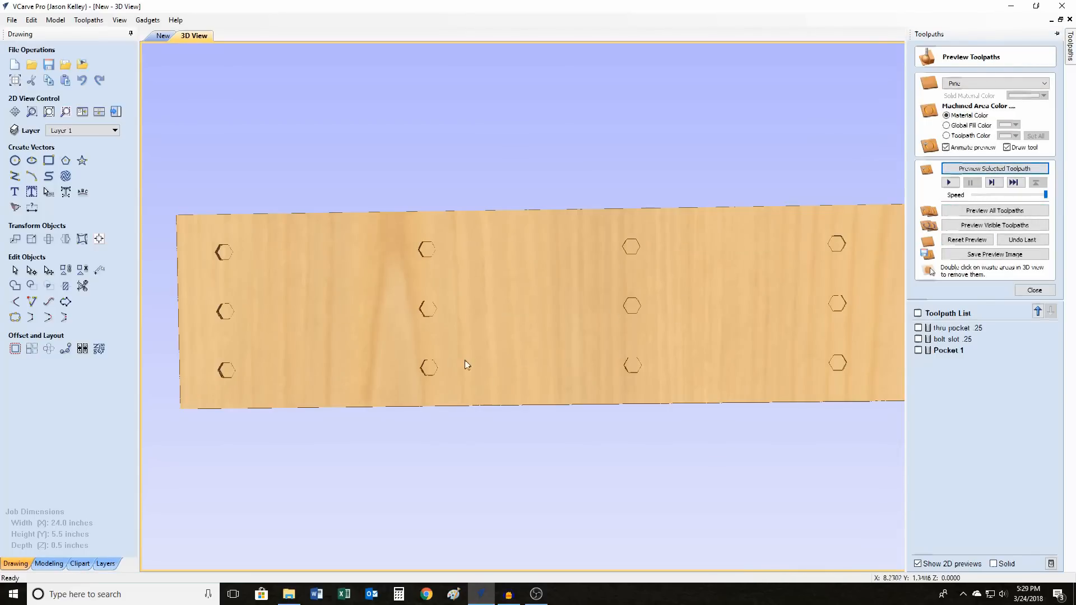
pyautogui.moveTo(468, 324); pyautogui.dragTo(467, 285)
pyautogui.scroll(6, 433, 243)
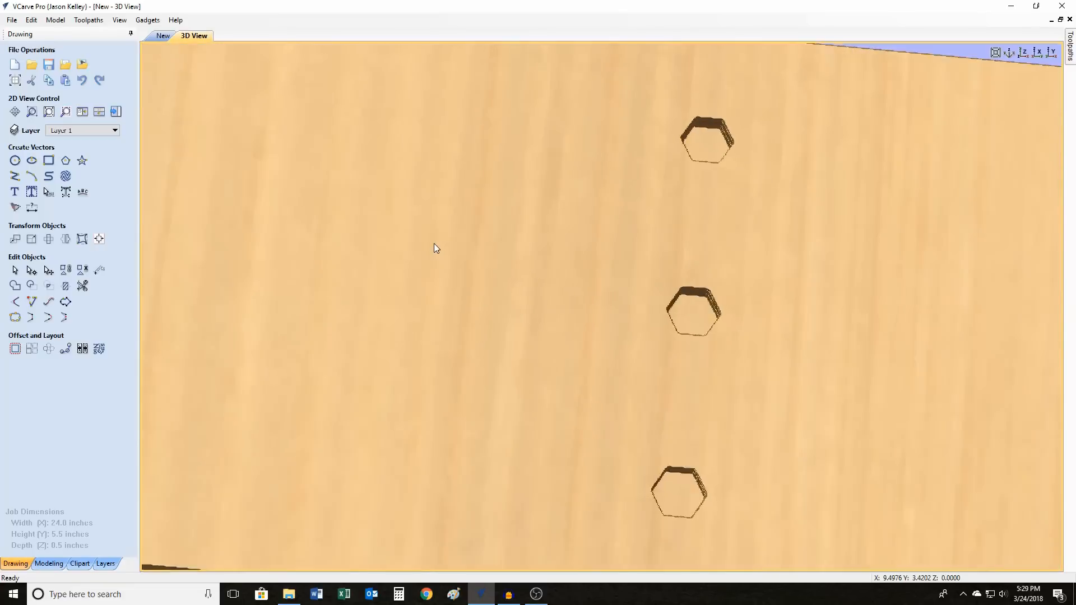
pyautogui.moveTo(841, 313); pyautogui.dragTo(753, 321, button='middle')
pyautogui.moveTo(752, 321); pyautogui.dragTo(580, 371)
pyautogui.scroll(-10, 605, 375)
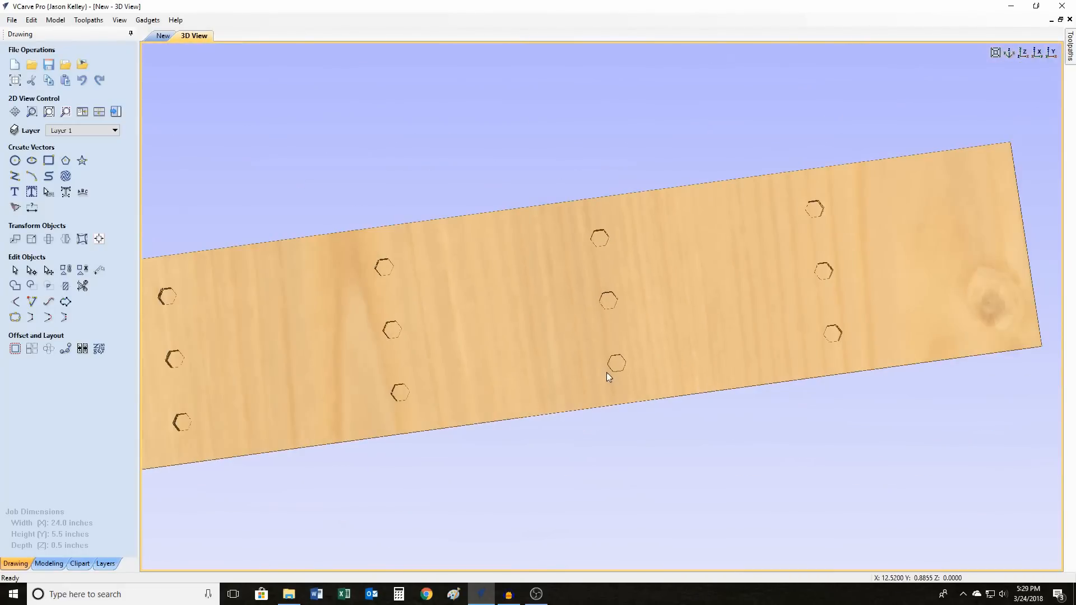
pyautogui.moveTo(607, 372); pyautogui.dragTo(475, 228)
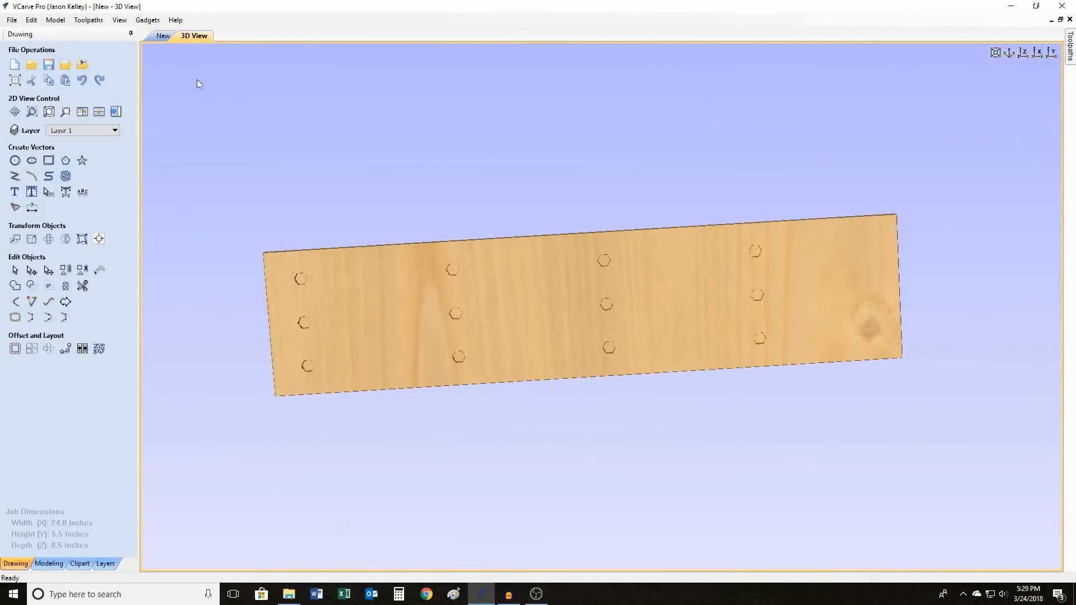
# Select the twelve clamp outlines in the 2D view and rename the hexagon pocket toolpath as "nut pocket .0625"
pyautogui.click(163, 35)
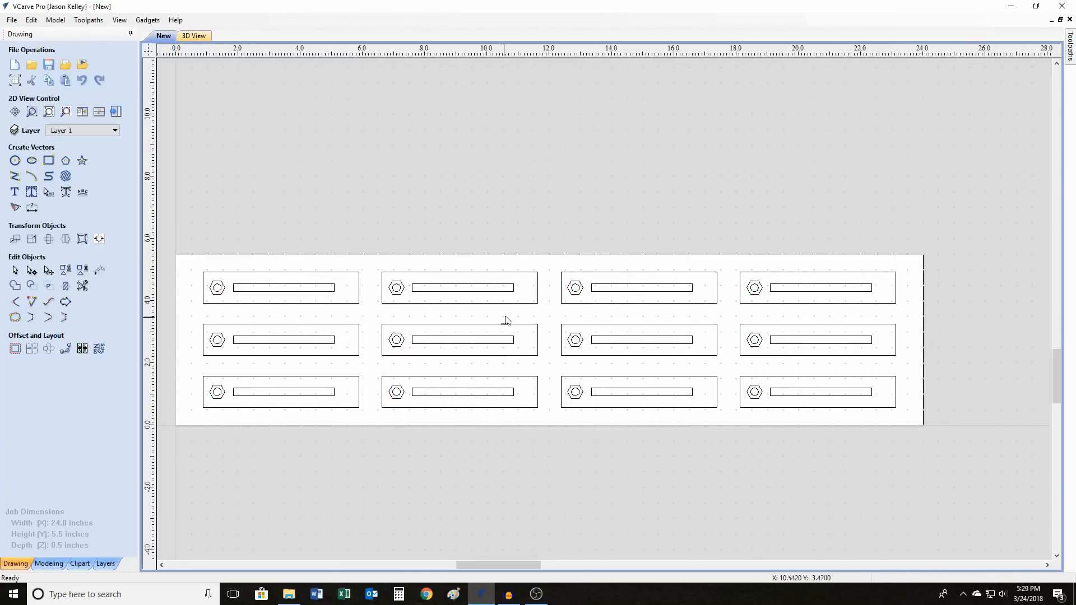
pyautogui.click(358, 279)
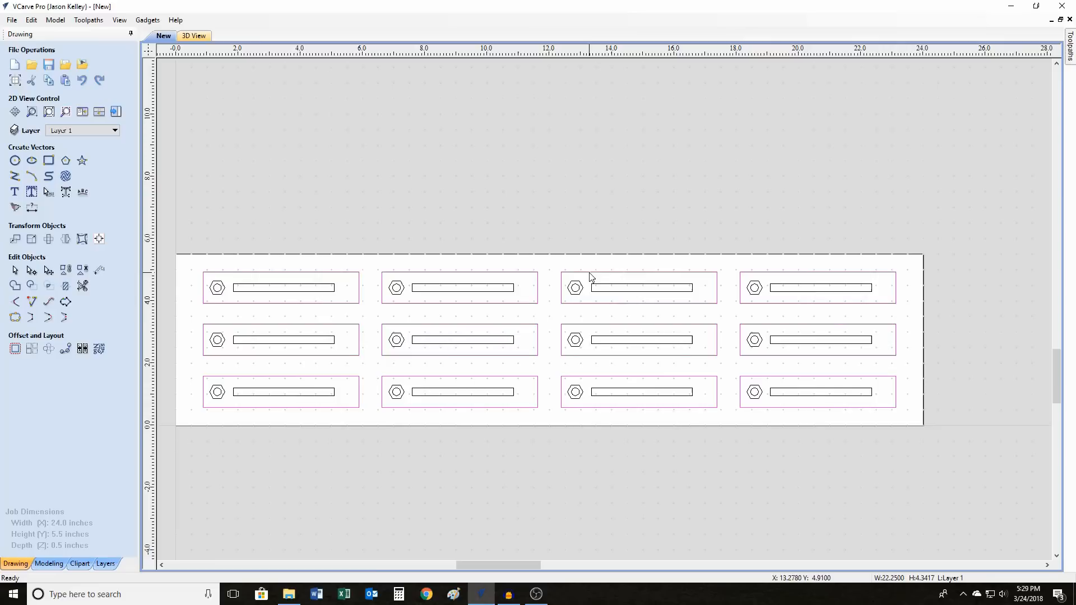
pyautogui.moveTo(1067, 100)
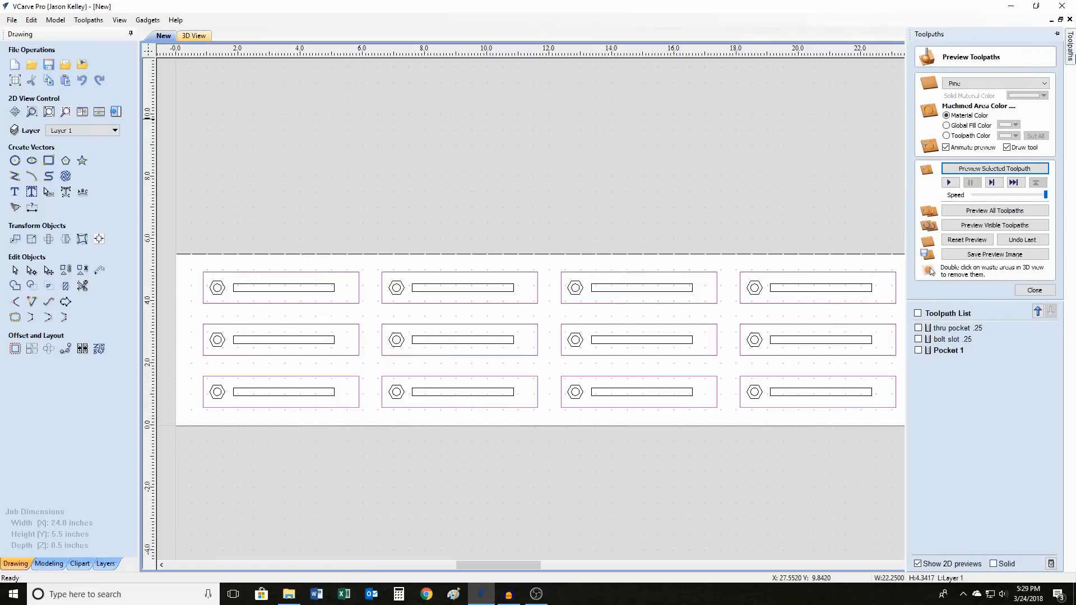
pyautogui.rightClick(944, 351)
pyautogui.click(975, 399)
pyautogui.click(1033, 290)
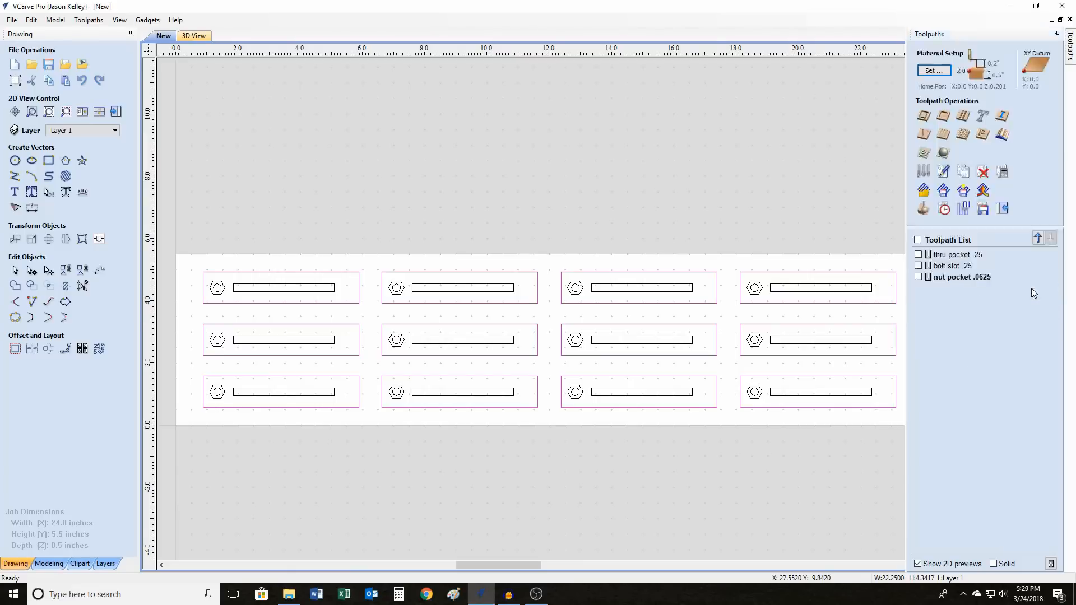
# Start a 2D profile toolpath for the clamp outlines with the 0.125 inch end mill, cutting outside the vectors
pyautogui.click(924, 116)
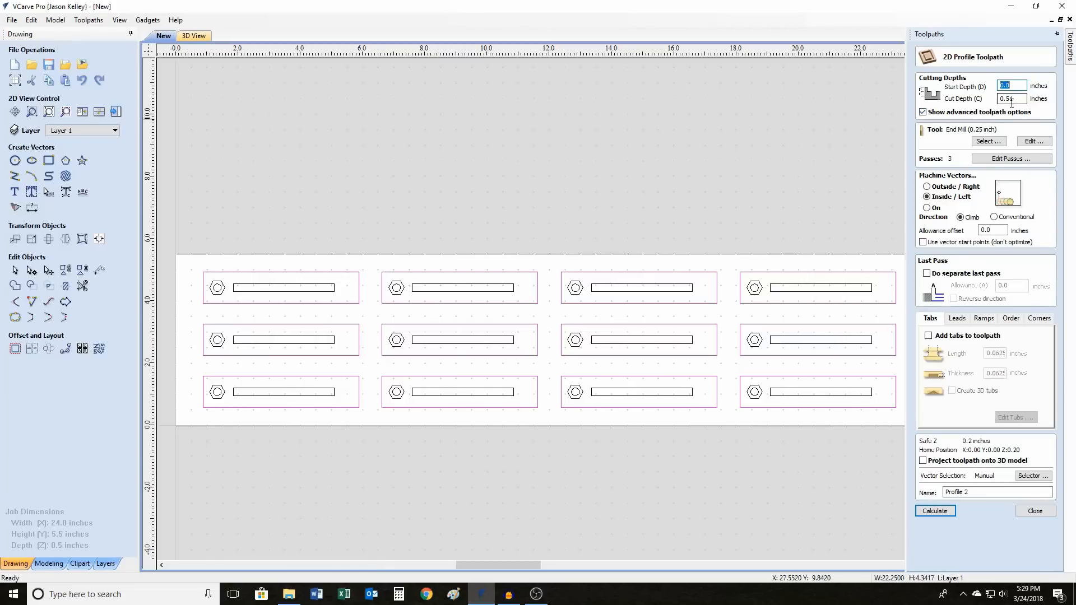
pyautogui.click(987, 141)
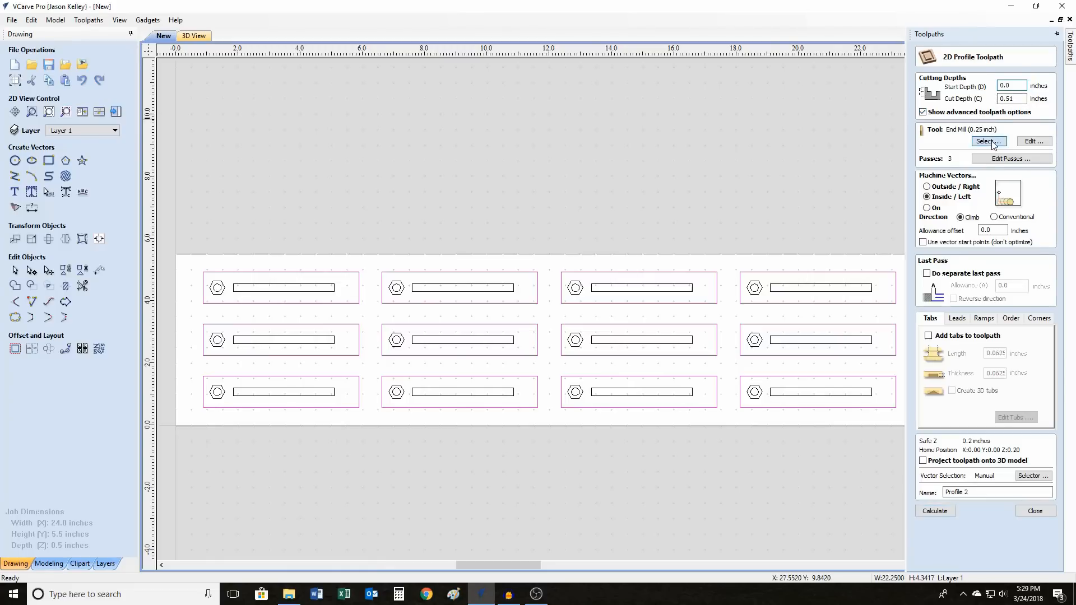
pyautogui.click(434, 189)
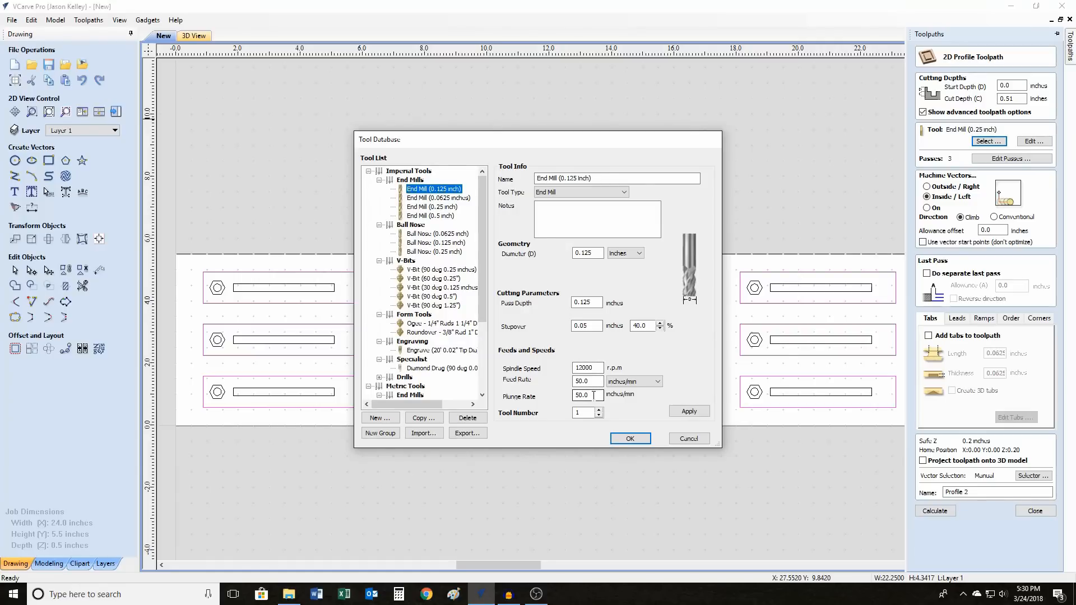
pyautogui.click(630, 438)
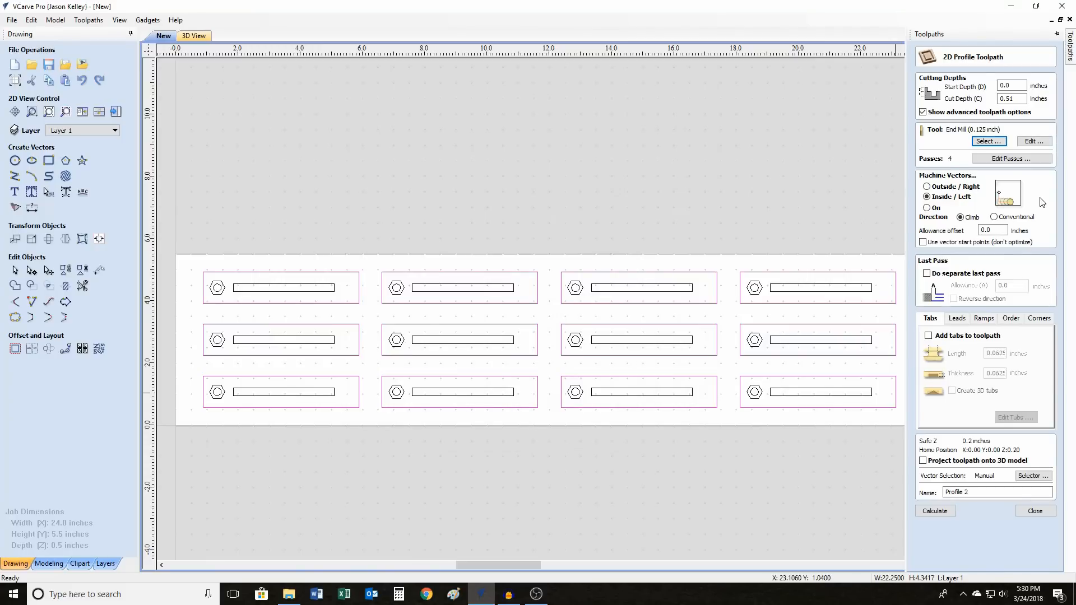
pyautogui.click(928, 190)
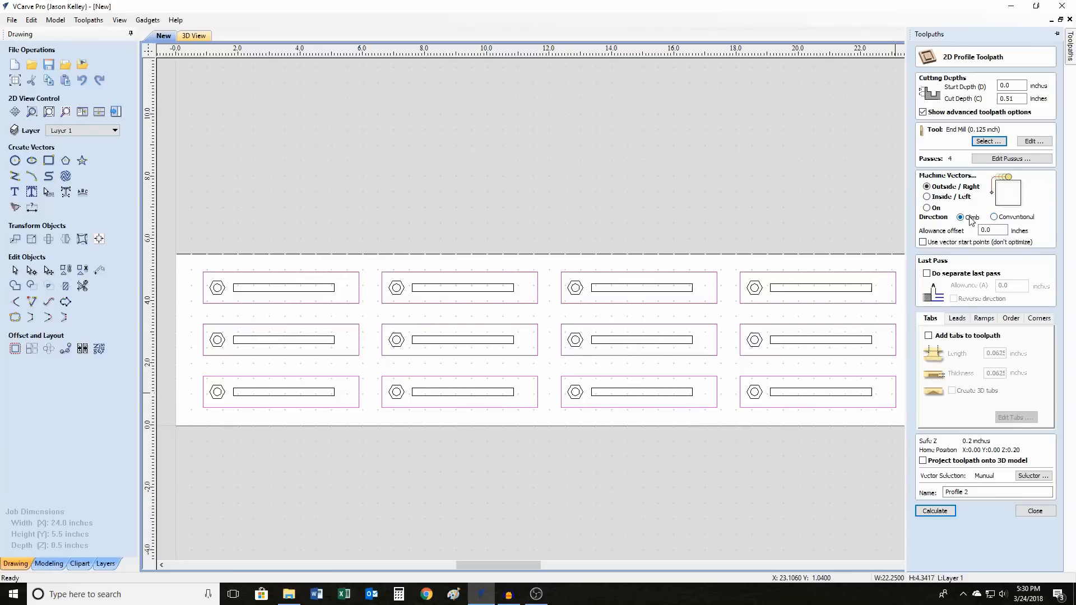
# Enable tabs on the profile toolpath with a length of 0.125 inches and a thickness of 0.08 inches
pyautogui.click(929, 337)
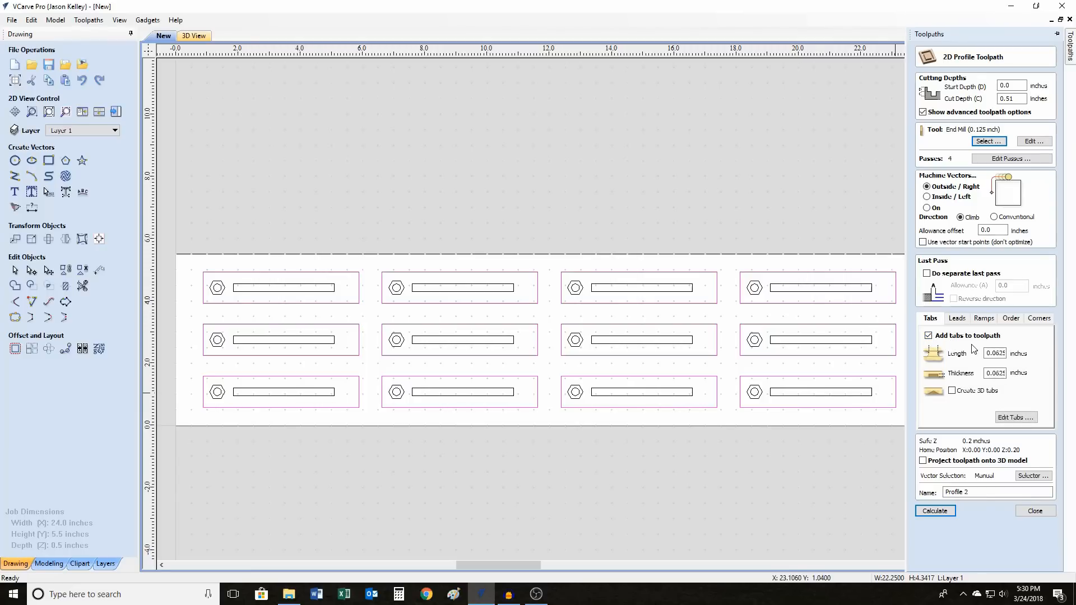
pyautogui.click(995, 353)
pyautogui.doubleClick(995, 353)
pyautogui.write('.1')
pyautogui.click(1005, 372)
pyautogui.moveTo(996, 372); pyautogui.dragTo(1008, 375)
pyautogui.write('0800')
# Add two tabs to each clamp outline, with no first tab at the machining start point, and calculate the profile toolpath
pyautogui.click(1016, 417)
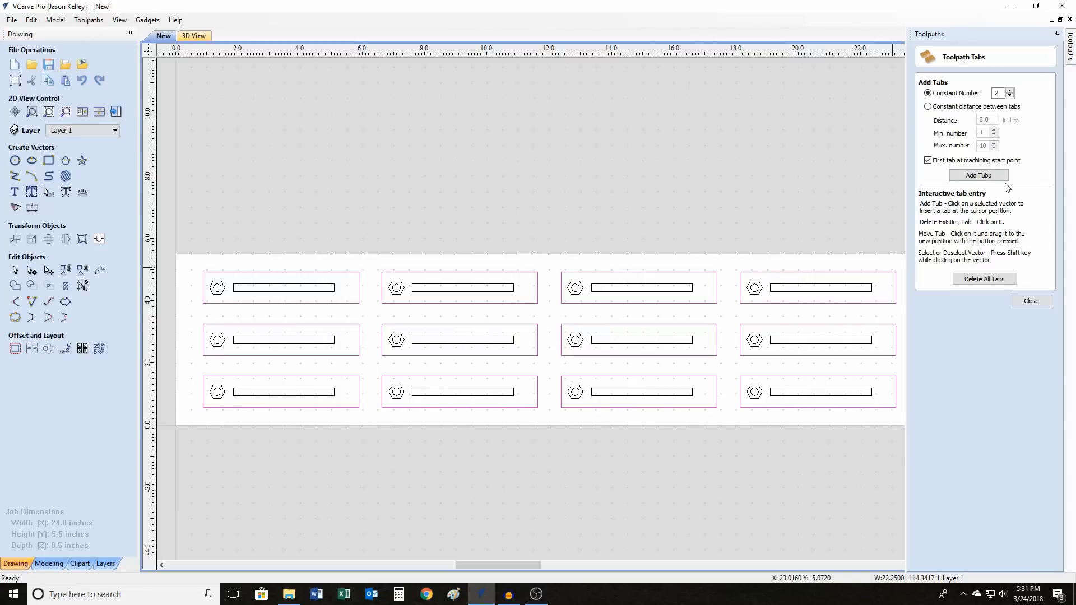
pyautogui.click(973, 176)
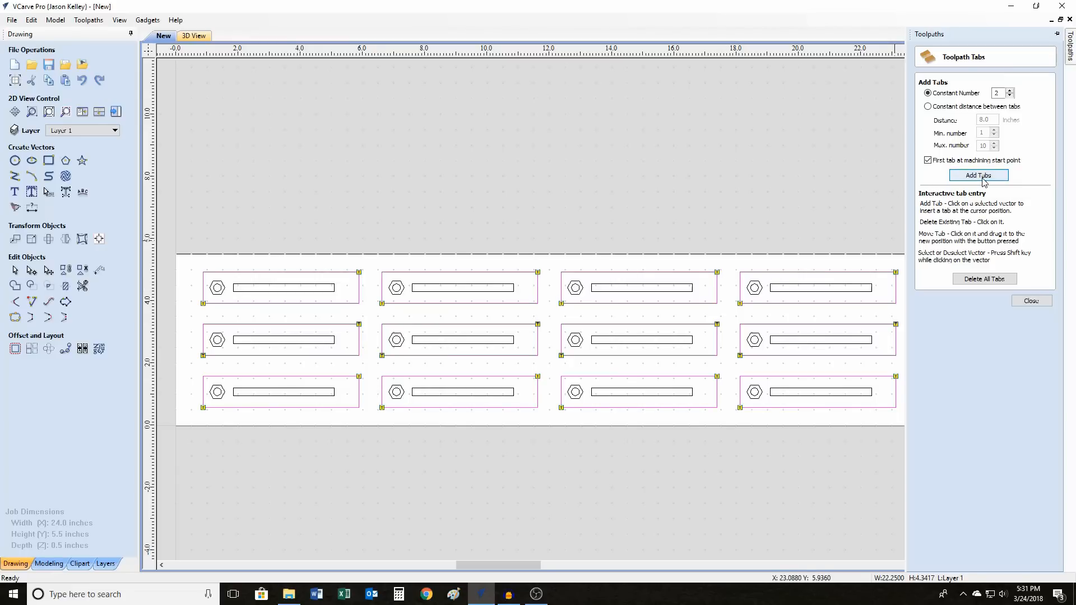
pyautogui.click(998, 278)
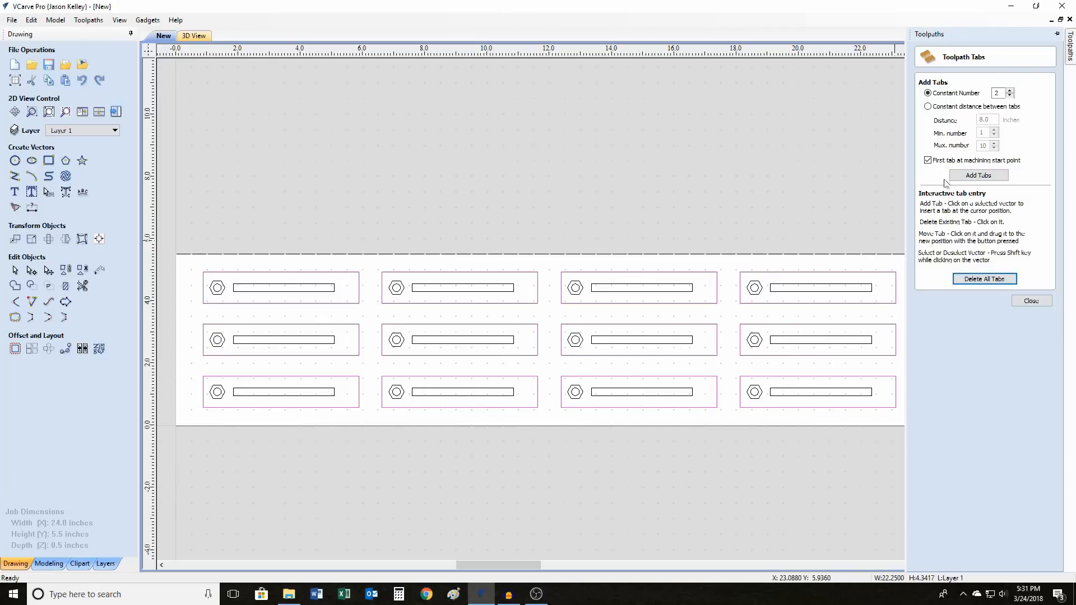
pyautogui.click(928, 161)
pyautogui.click(970, 177)
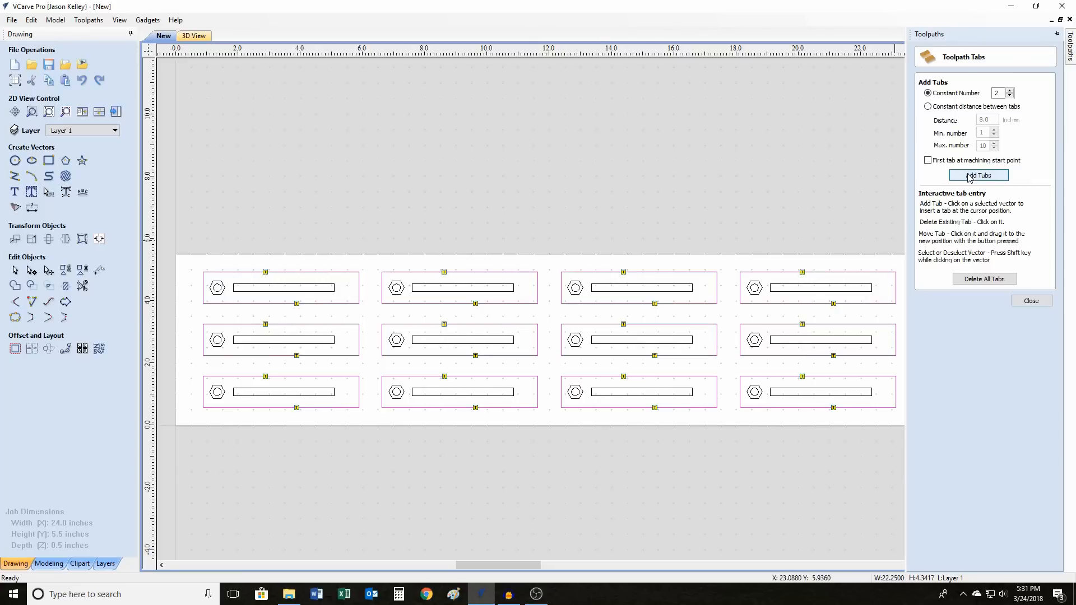
pyautogui.click(1029, 301)
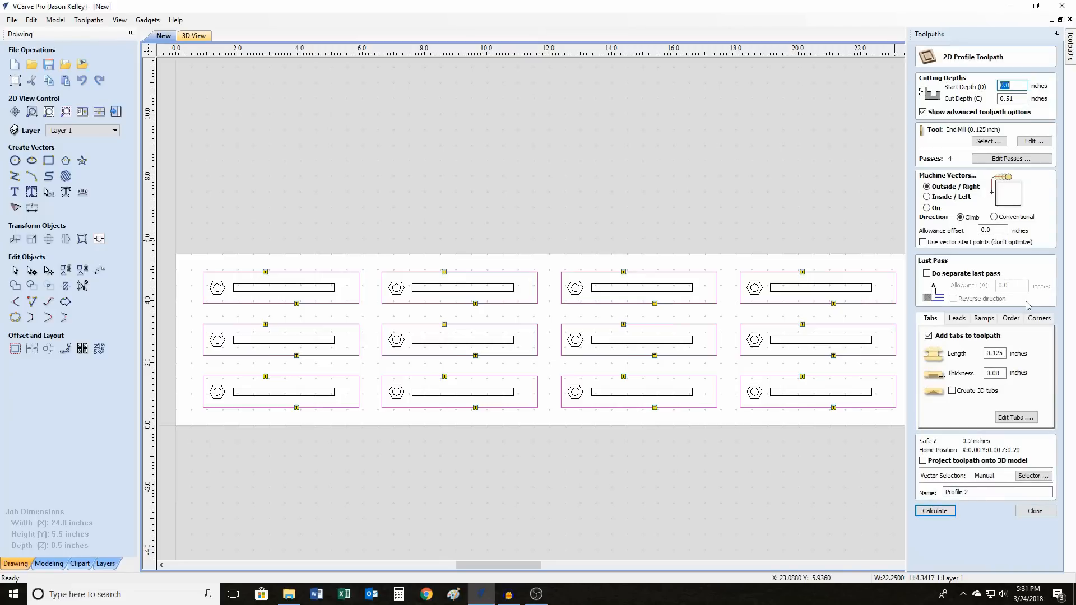
pyautogui.click(934, 511)
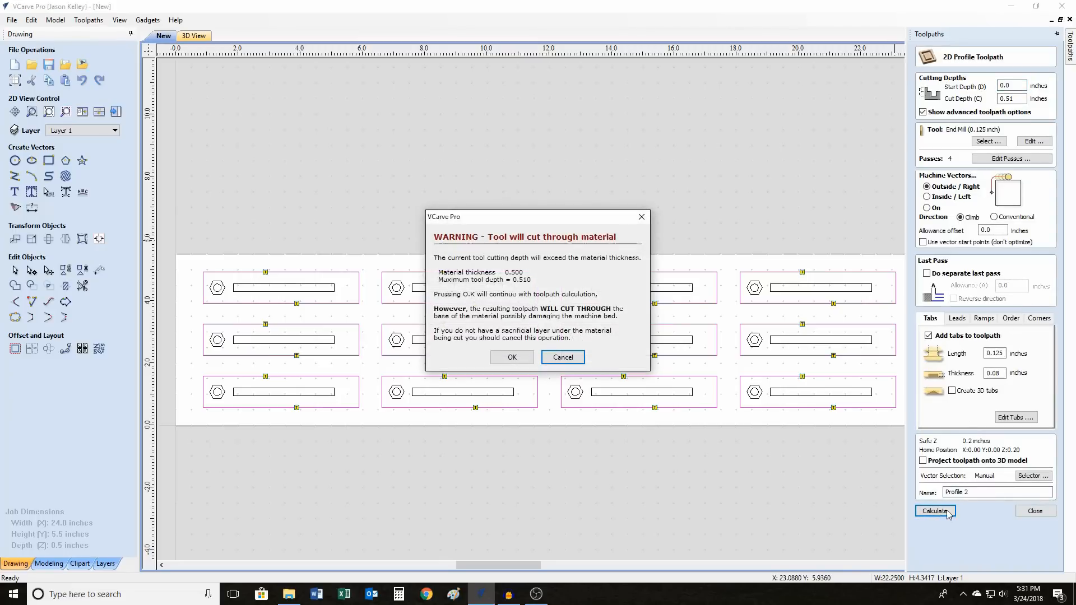
pyautogui.click(518, 358)
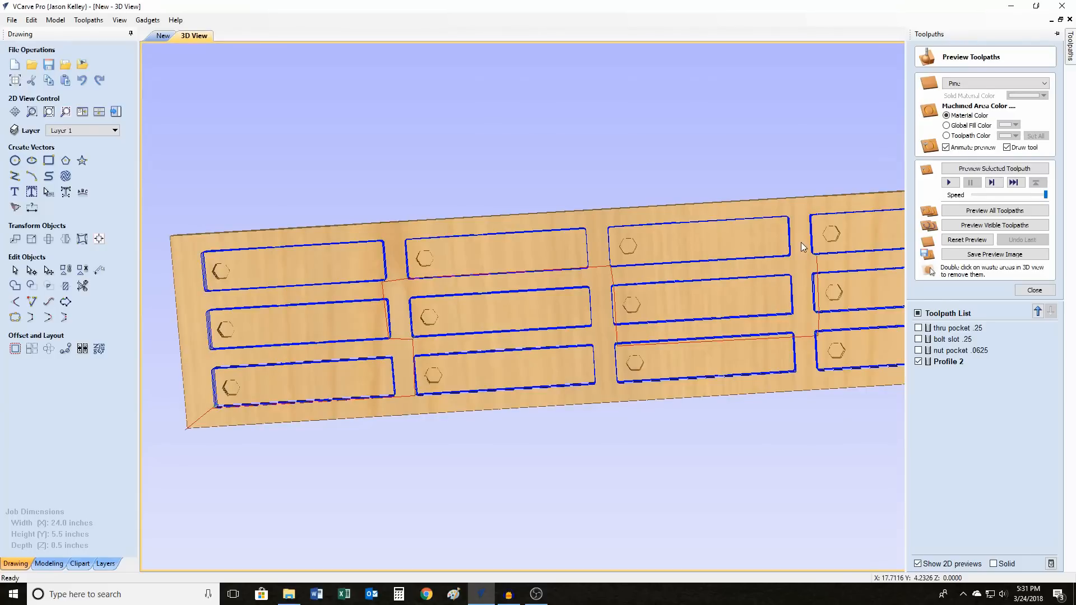
# Reset the 3D preview, simulate all toolpaths, and inspect the cut clamps and their tabs
pyautogui.moveTo(1071, 55)
pyautogui.click(975, 239)
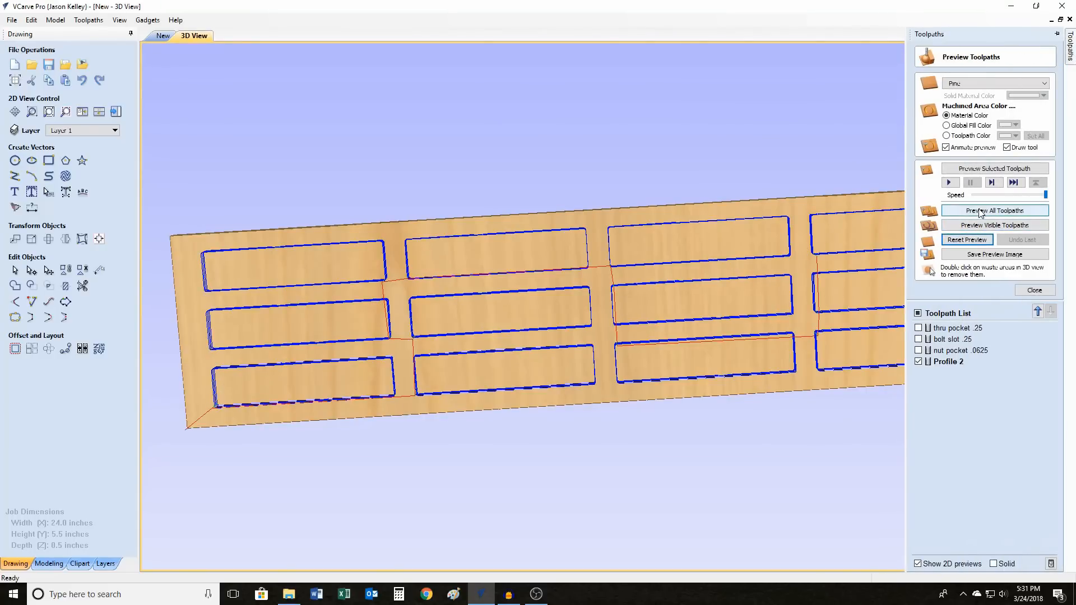
pyautogui.click(979, 210)
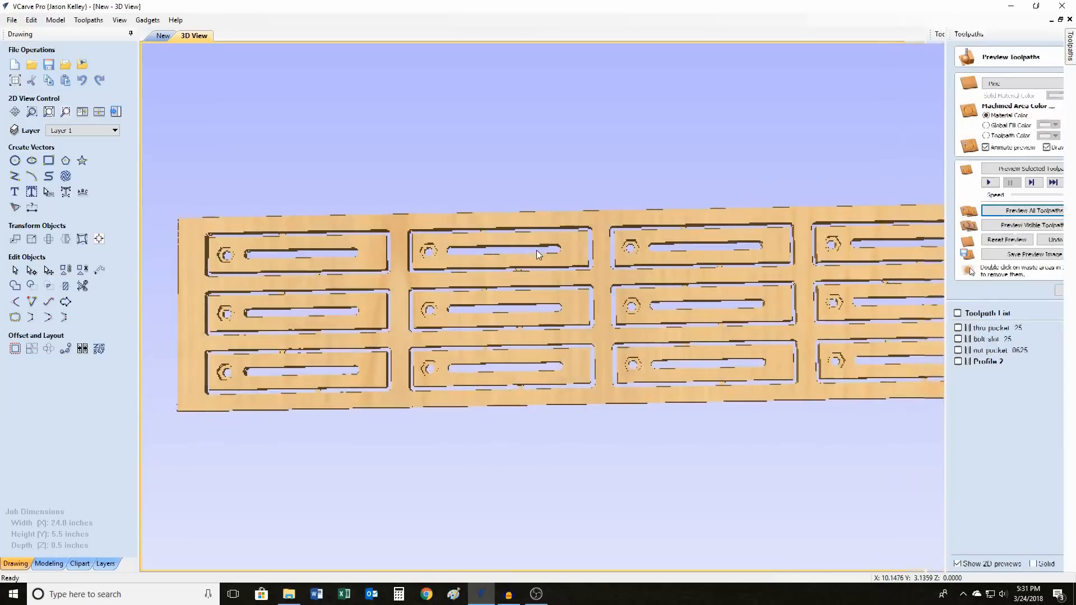
pyautogui.scroll(10, 478, 224)
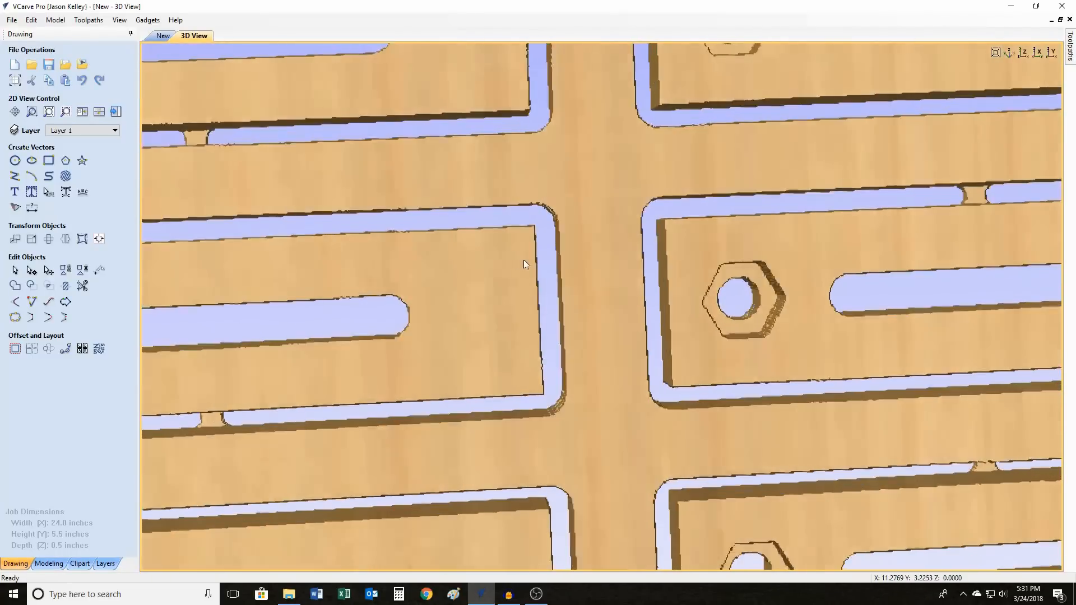
pyautogui.moveTo(523, 260); pyautogui.dragTo(785, 189)
pyautogui.moveTo(588, 321); pyautogui.dragTo(583, 270)
pyautogui.scroll(-10, 584, 270)
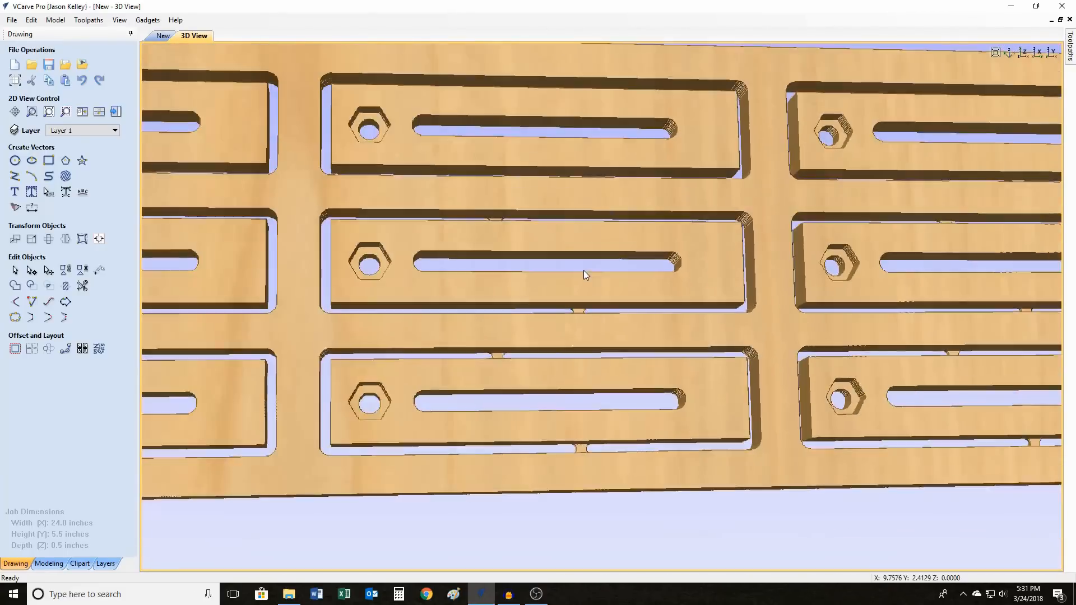
pyautogui.scroll(-3, 585, 270)
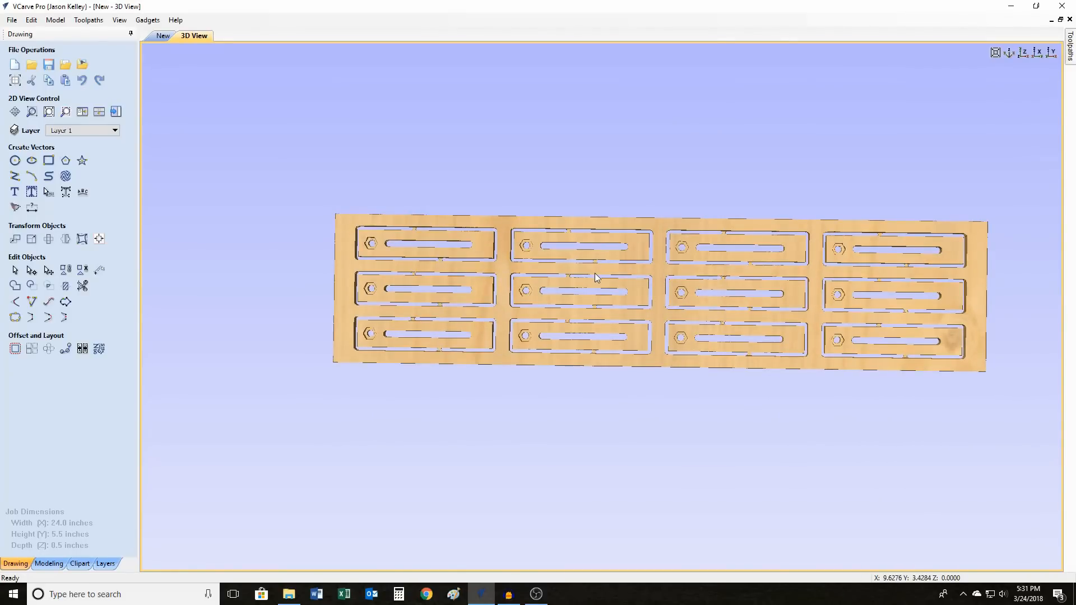
pyautogui.moveTo(502, 271); pyautogui.dragTo(611, 240)
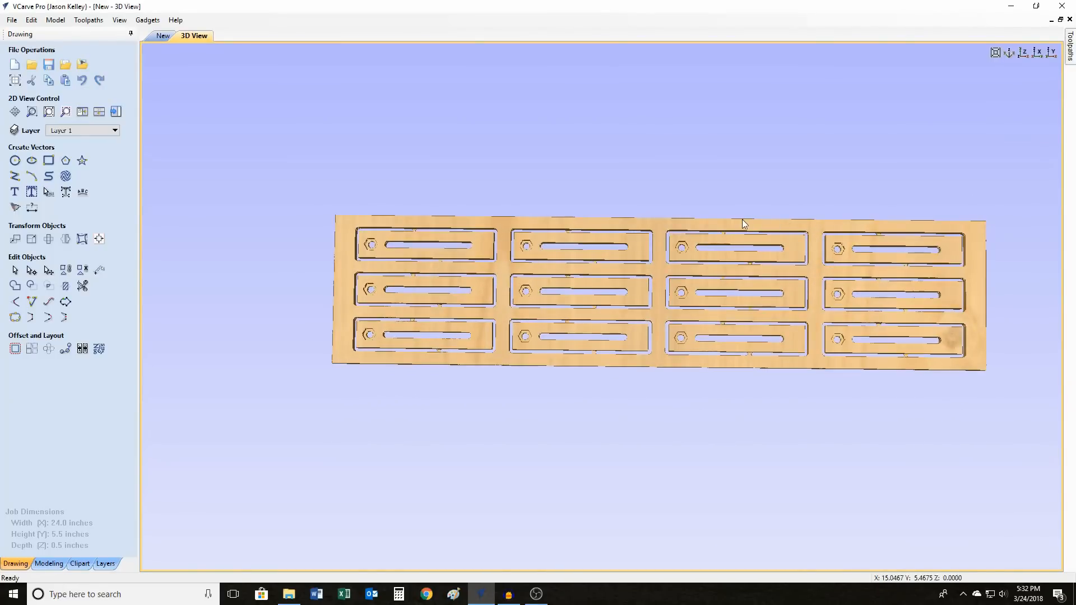
# Rename the outline profile toolpath as "cut out .125" and close the toolpath preview
pyautogui.click(1071, 53)
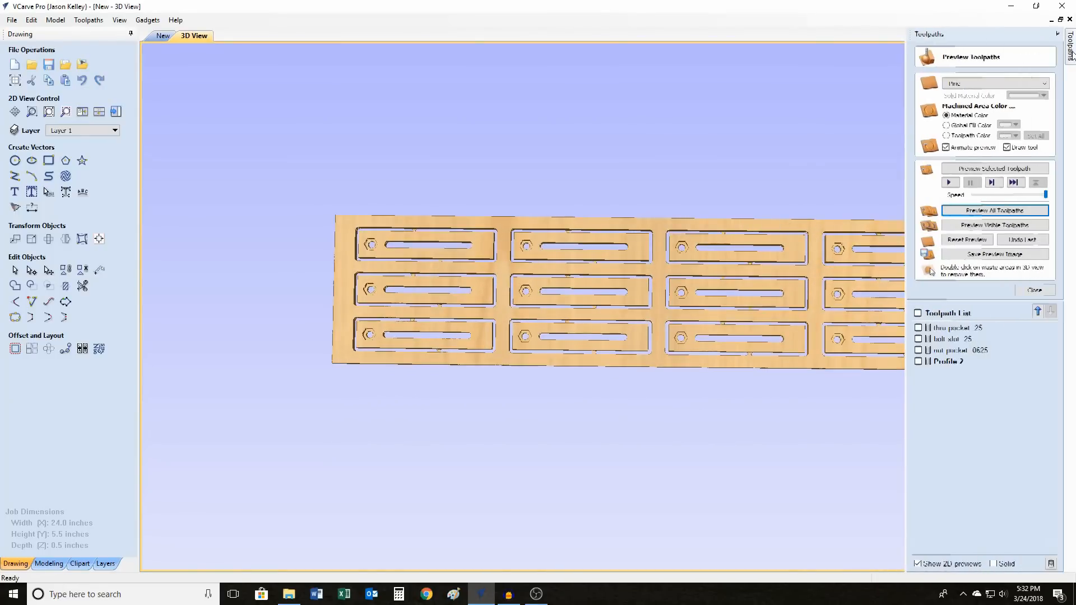
pyautogui.rightClick(951, 367)
pyautogui.click(977, 414)
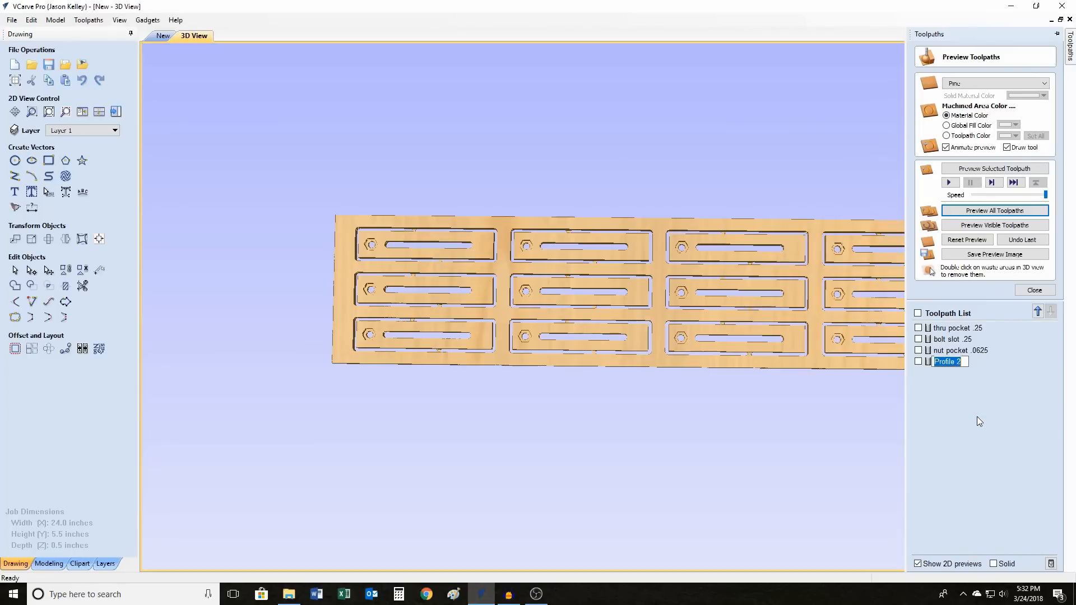
pyautogui.write('cut out .125')
pyautogui.press('Return')
pyautogui.click(1024, 290)
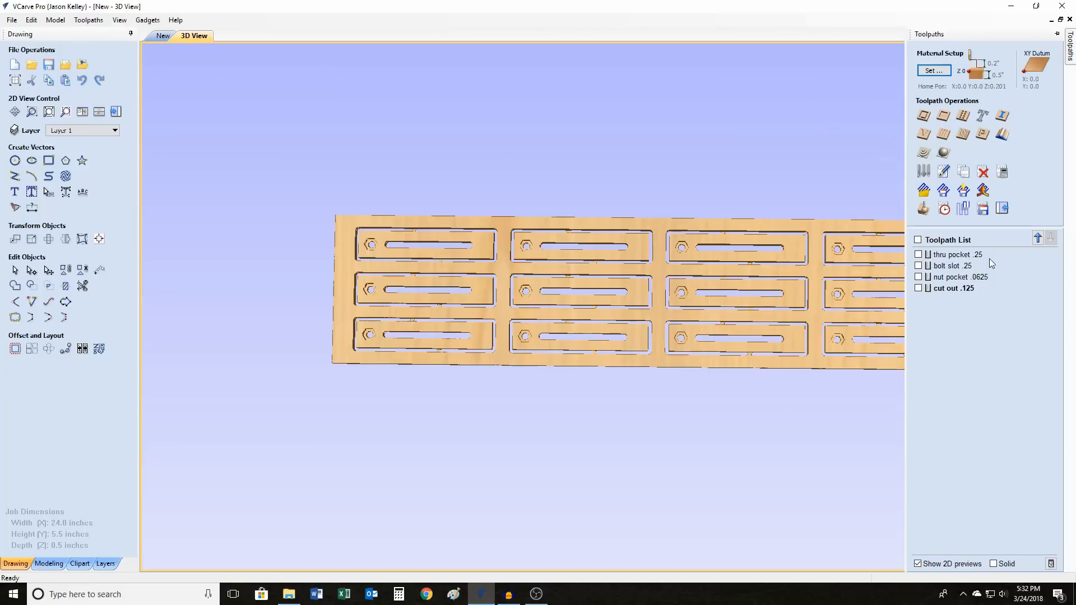
# Open toolpath saving and include the thru pocket .25 and bolt slot .25 toolpaths for output to one file
pyautogui.moveTo(983, 260)
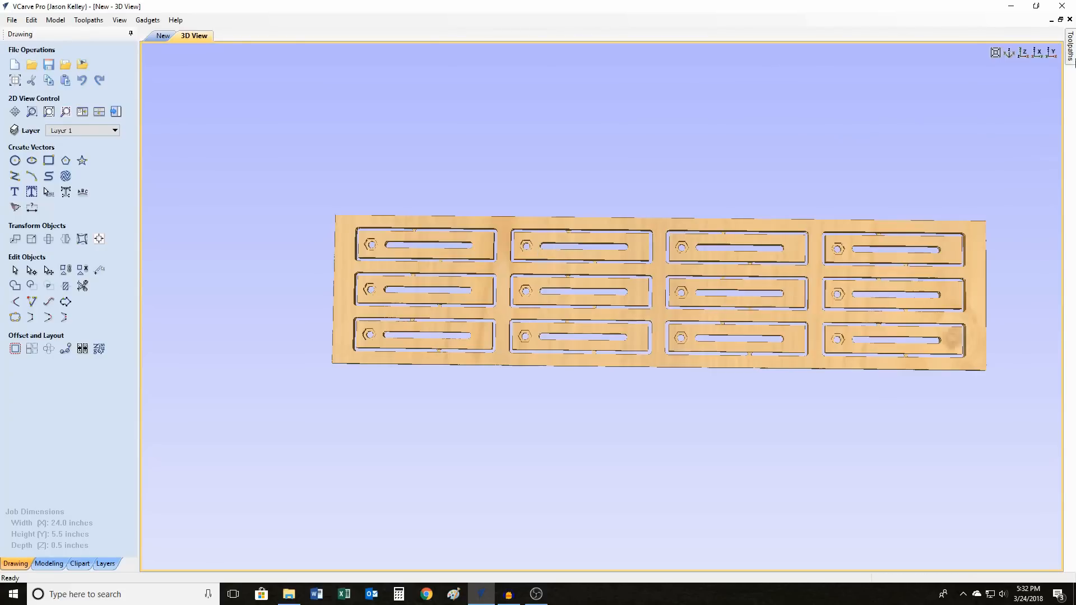
pyautogui.click(1070, 46)
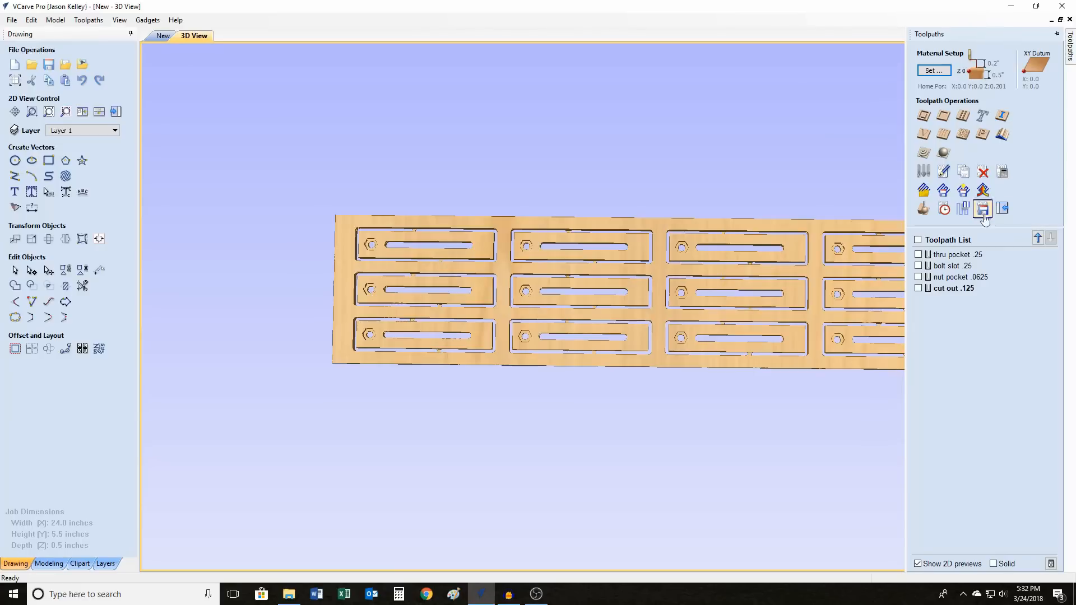
pyautogui.click(918, 255)
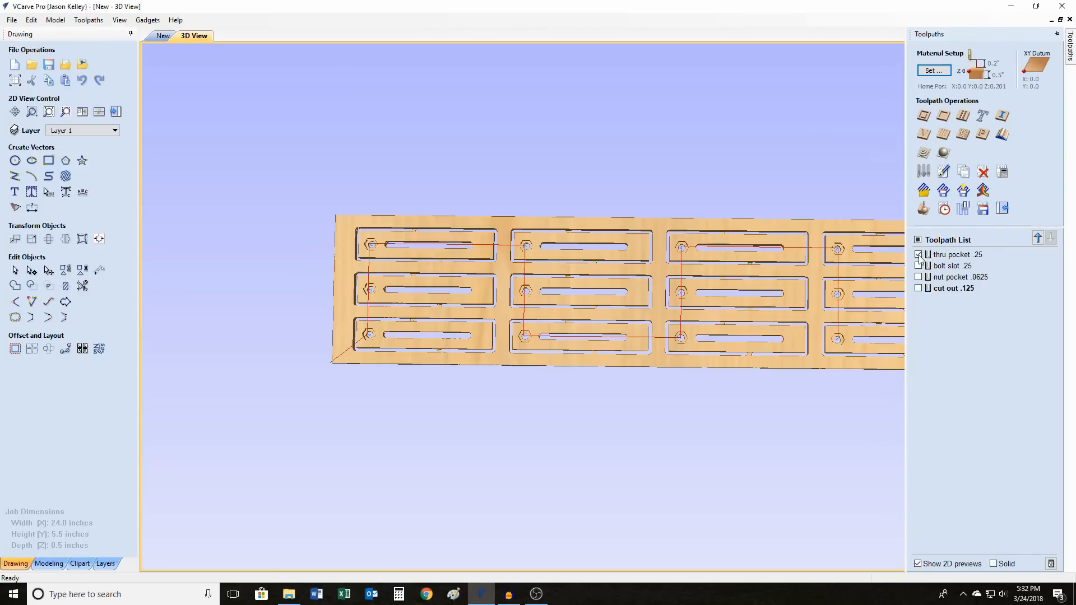
pyautogui.click(985, 211)
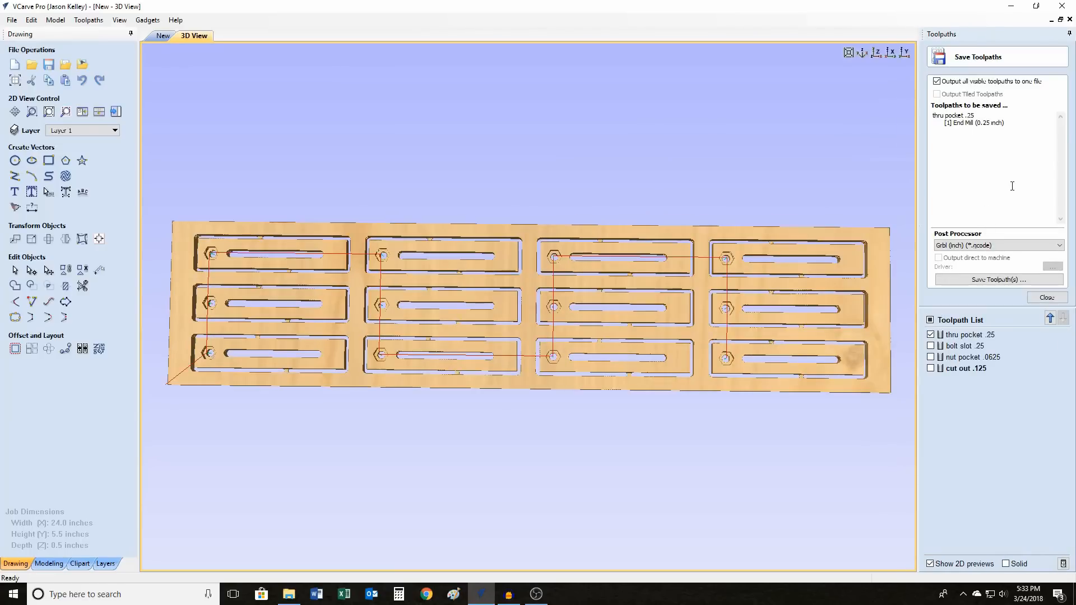
pyautogui.click(936, 81)
pyautogui.click(931, 346)
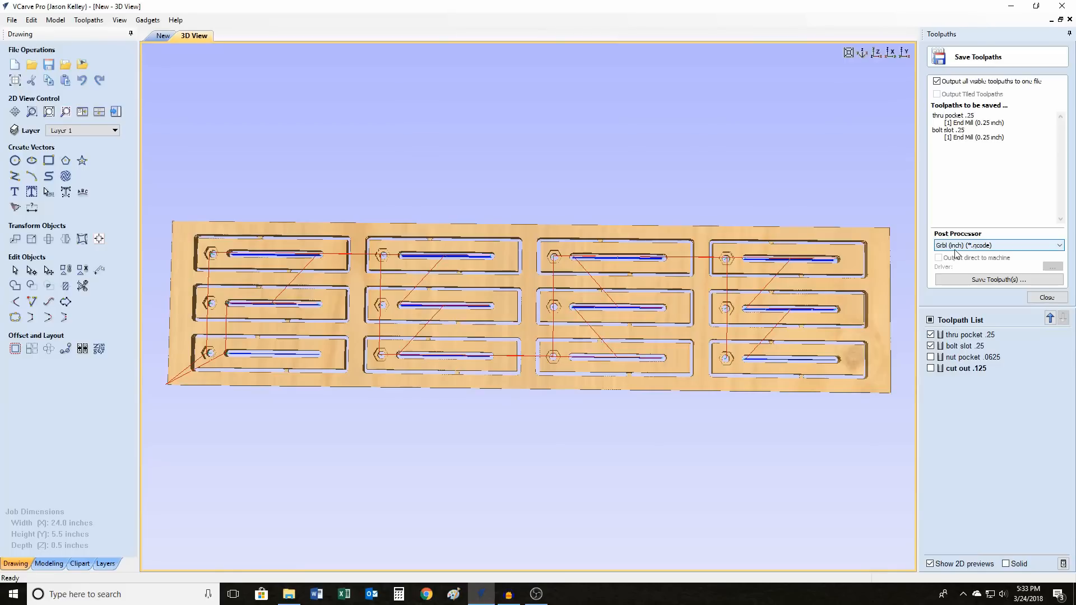
# Browse the available post processors and keep Grbl (inch) (*.gcode) for the toolpath output
pyautogui.click(1058, 245)
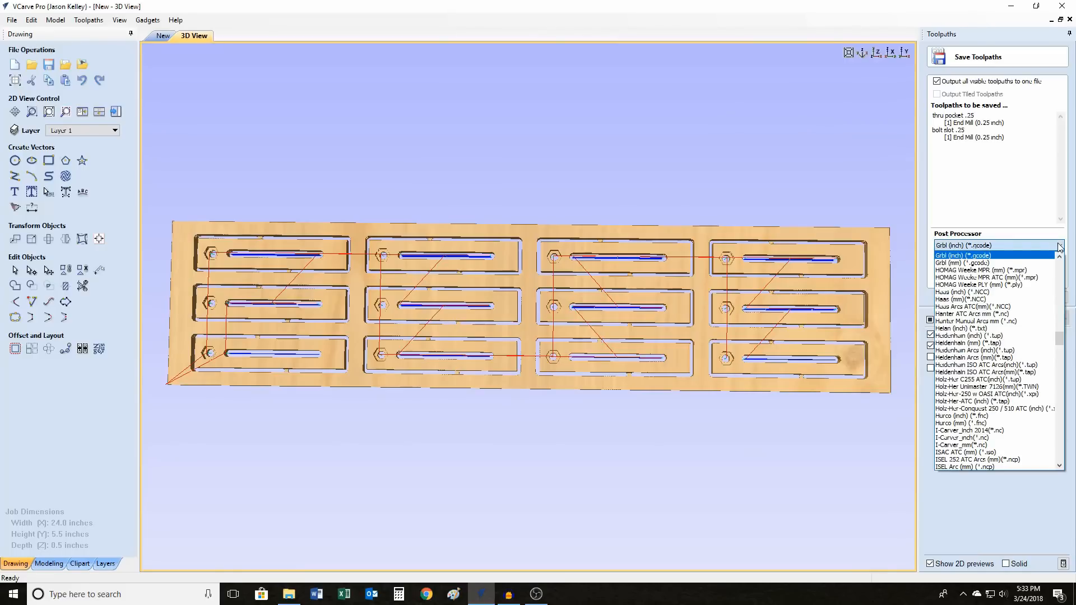
pyautogui.scroll(-15, 1005, 395)
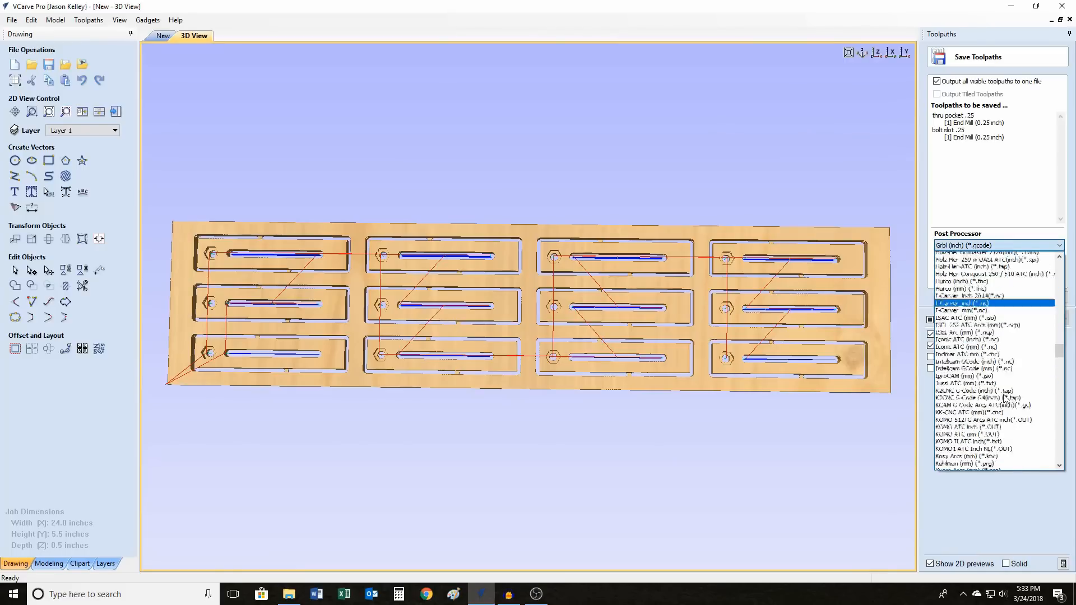
pyautogui.scroll(-10, 1006, 395)
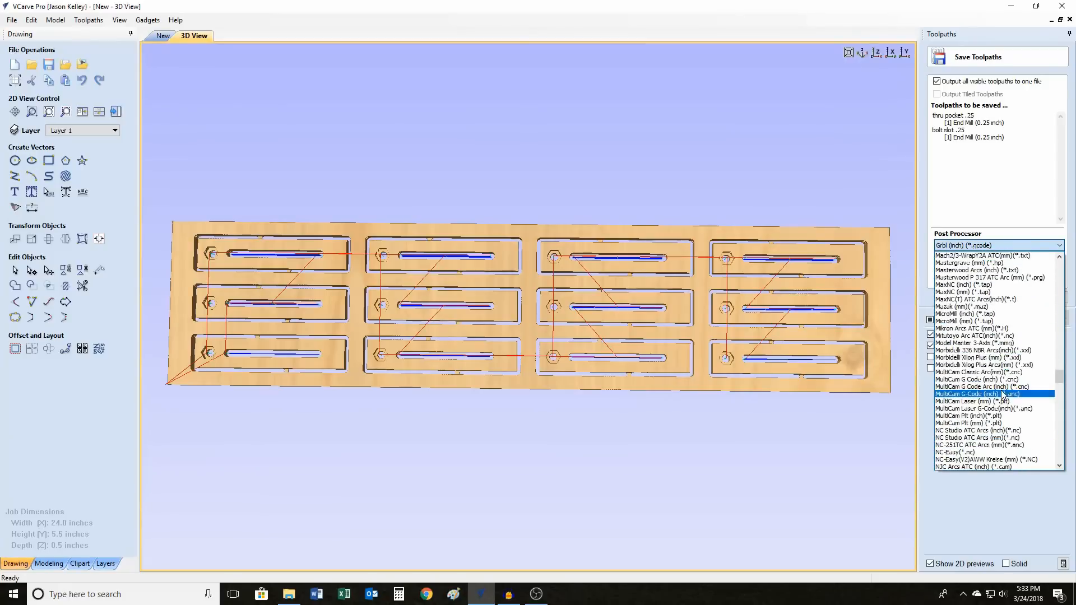
pyautogui.scroll(10, 975, 359)
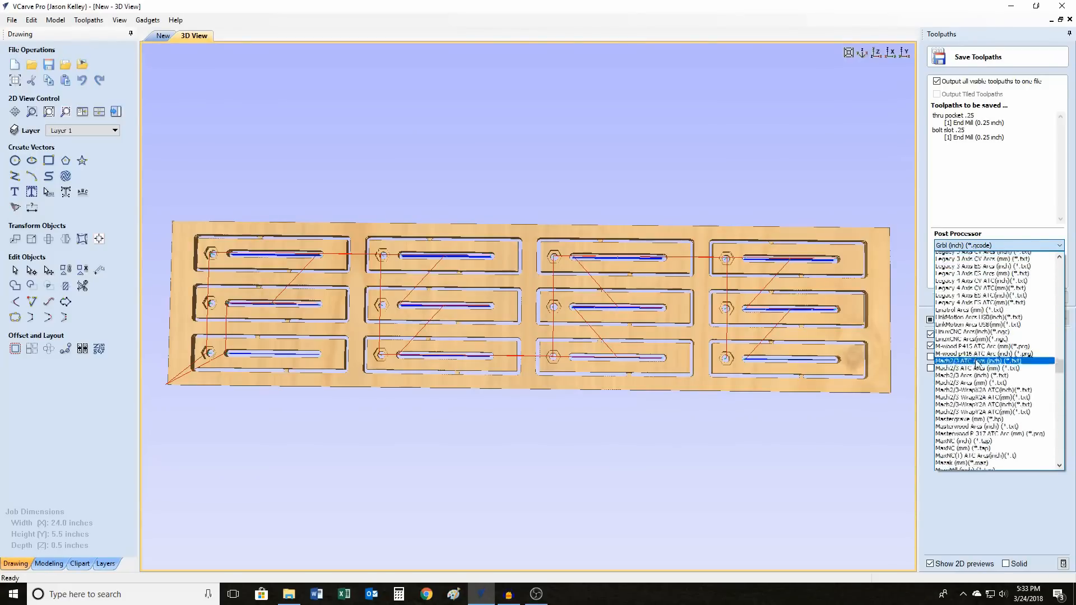
pyautogui.scroll(10, 976, 366)
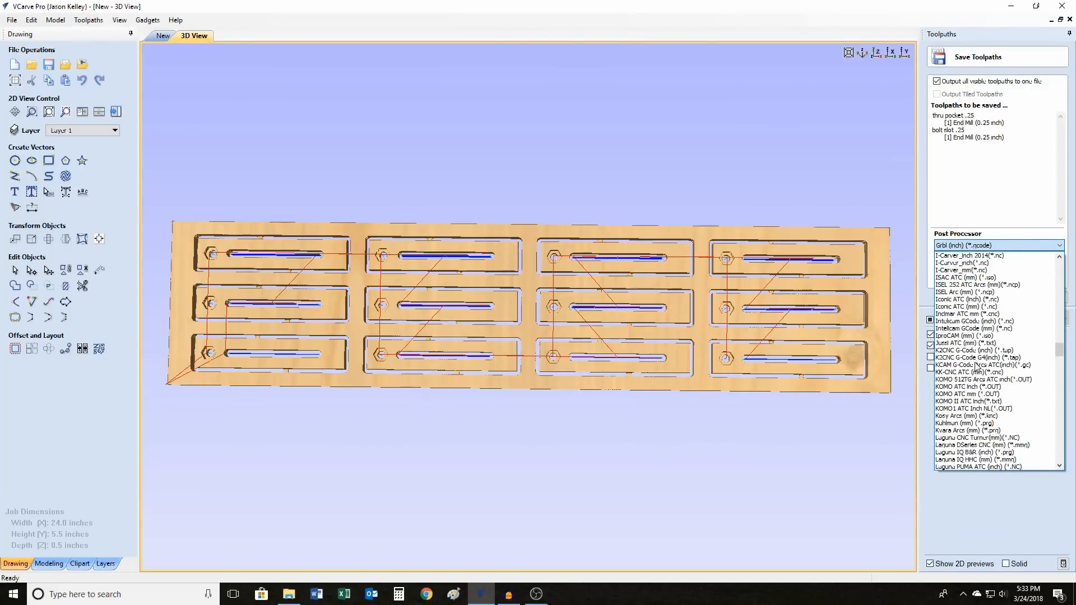
pyautogui.click(986, 201)
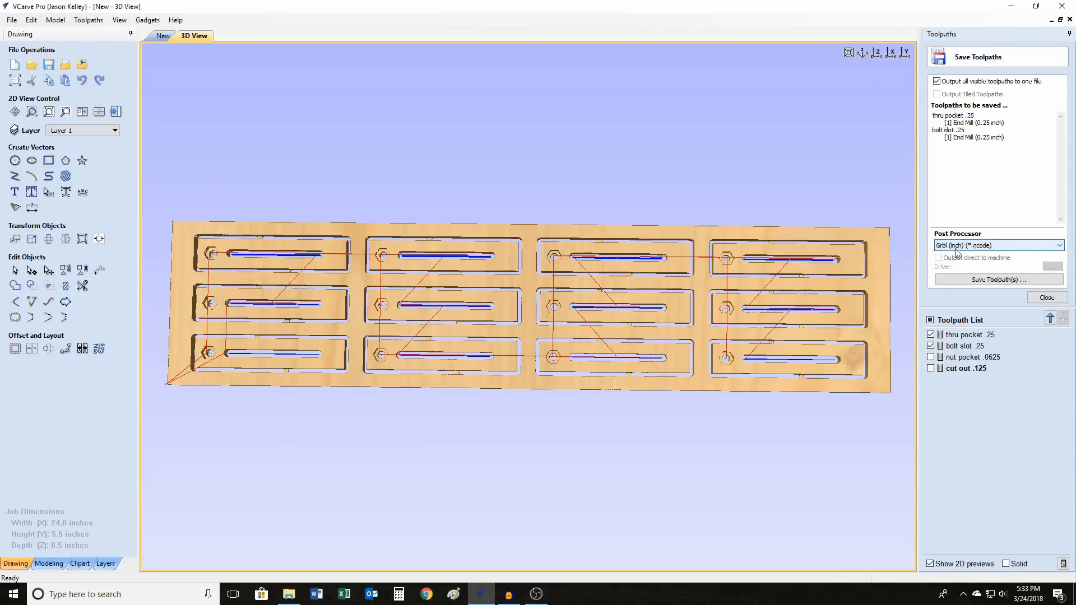
# Start saving the thru pocket .25 and bolt slot .25 toolpaths and open the CNC basics hold down folder on CNC DRIVE (I:)
pyautogui.click(992, 280)
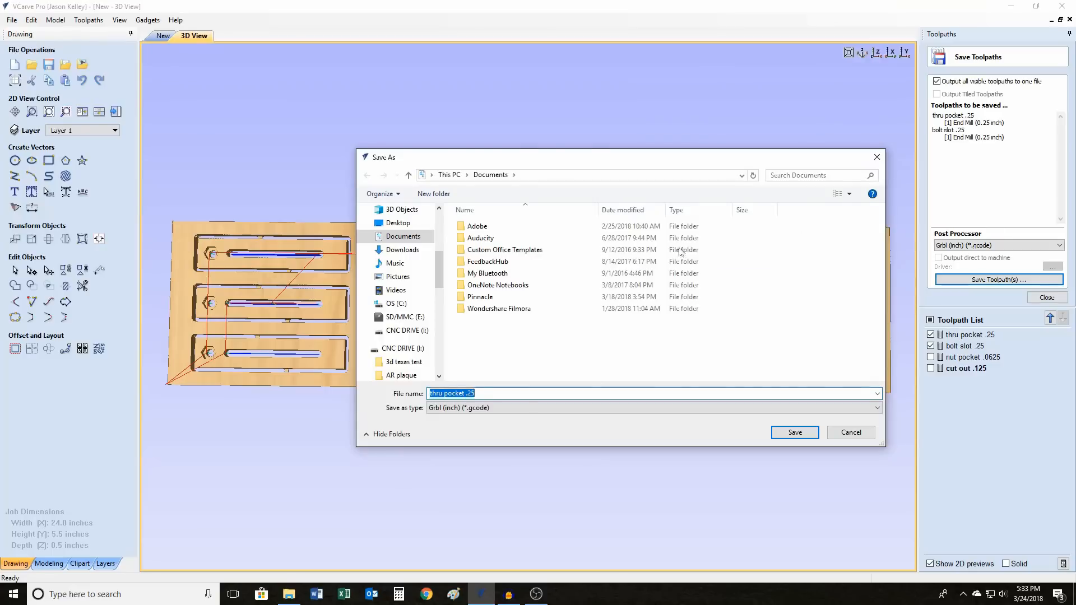
pyautogui.scroll(-1, 404, 291)
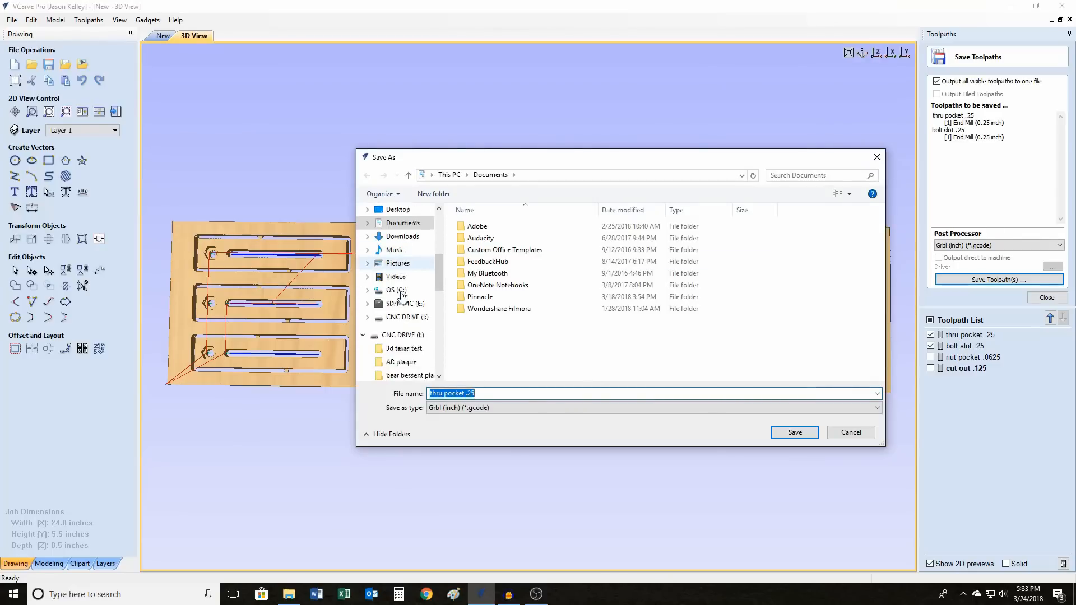
pyautogui.scroll(-2, 402, 296)
pyautogui.click(392, 227)
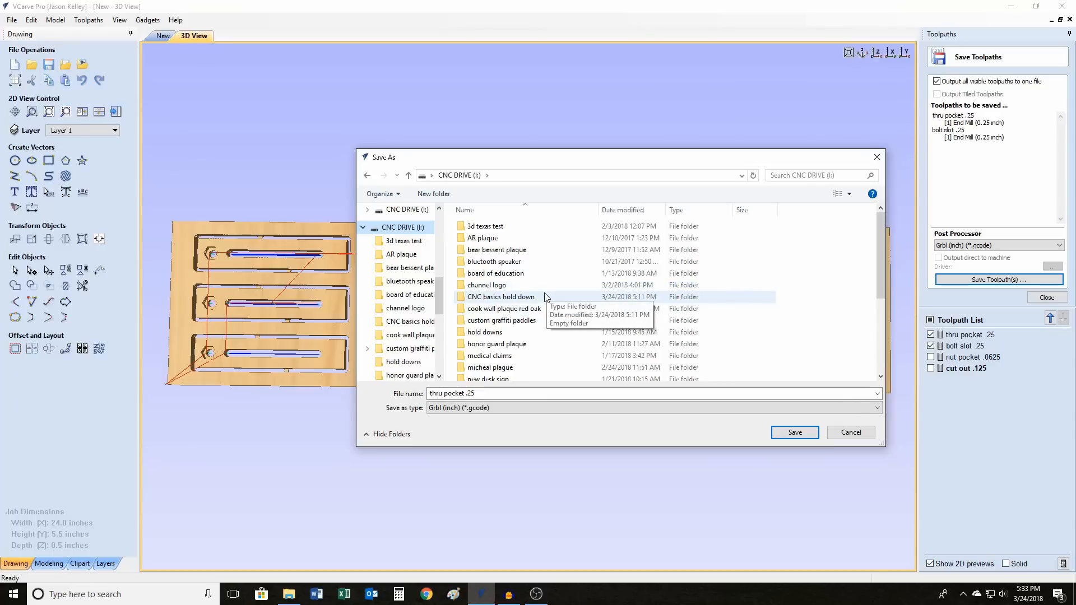
pyautogui.scroll(-4, 545, 296)
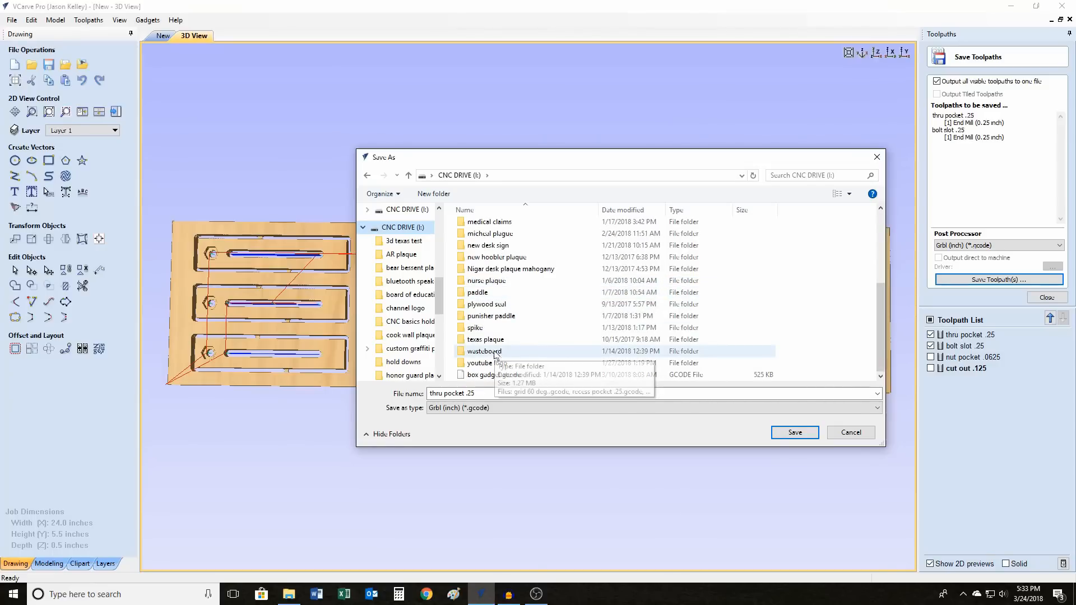
pyautogui.scroll(1, 495, 352)
pyautogui.scroll(2, 495, 348)
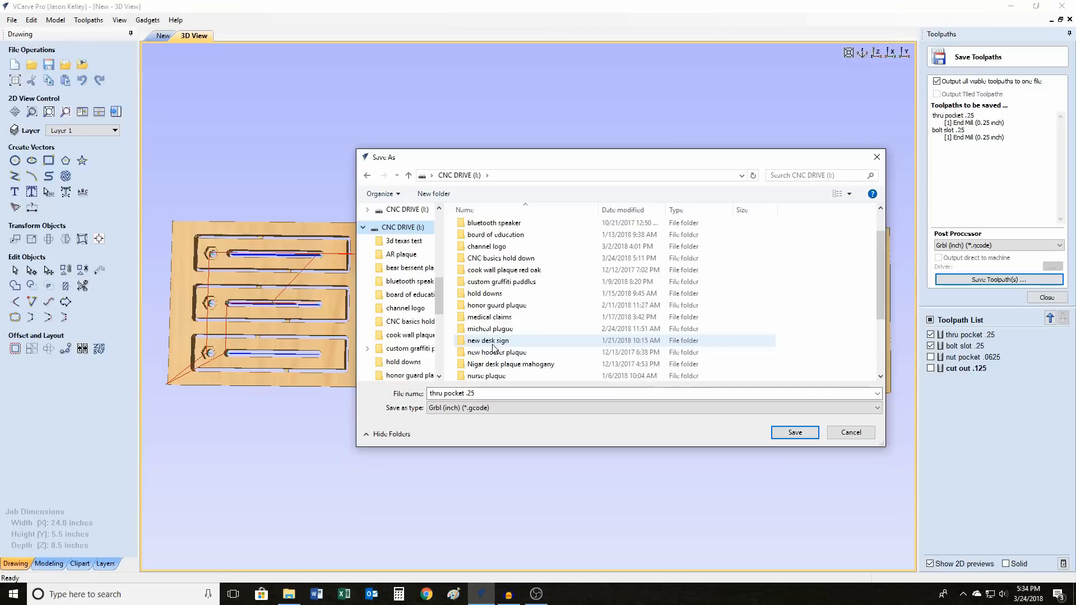
pyautogui.doubleClick(498, 259)
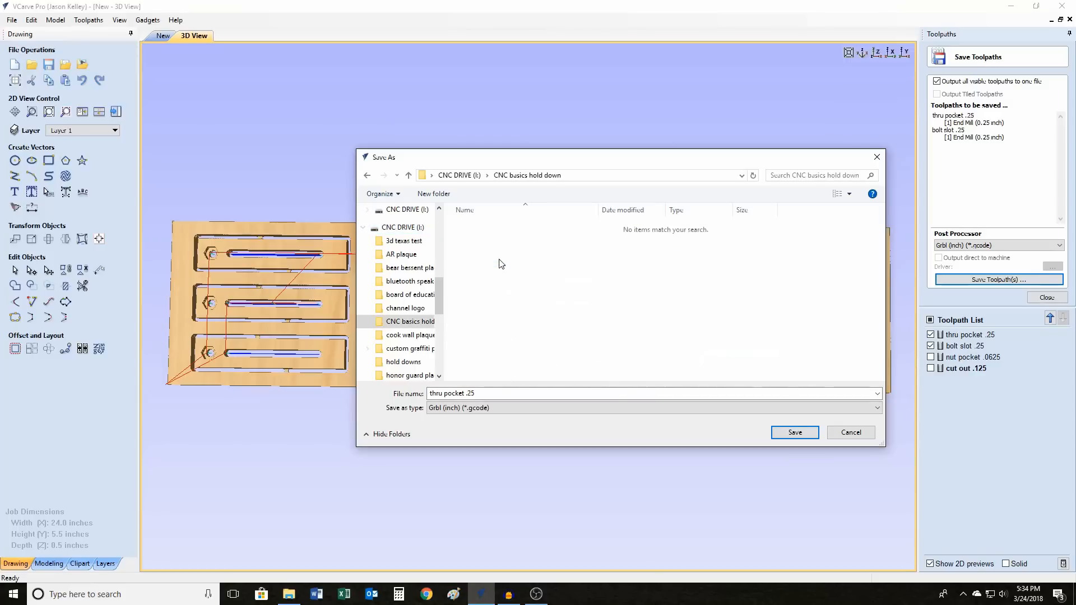
# Name the combined toolpath file ".25 thru hole and slot" and save it
pyautogui.click(493, 392)
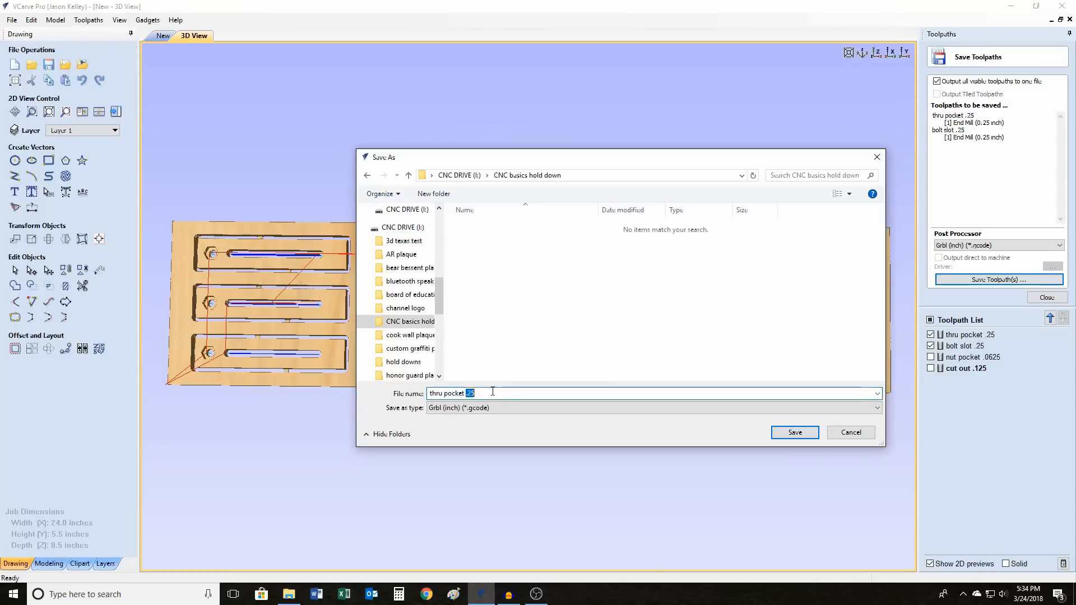
pyautogui.moveTo(492, 392); pyautogui.dragTo(428, 393)
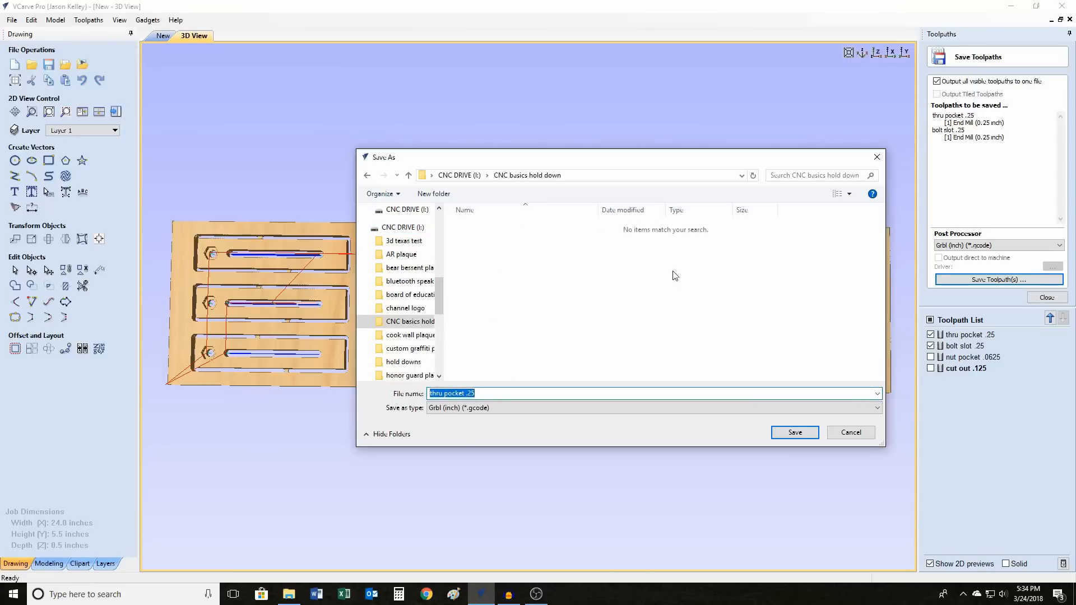
pyautogui.write('.25')
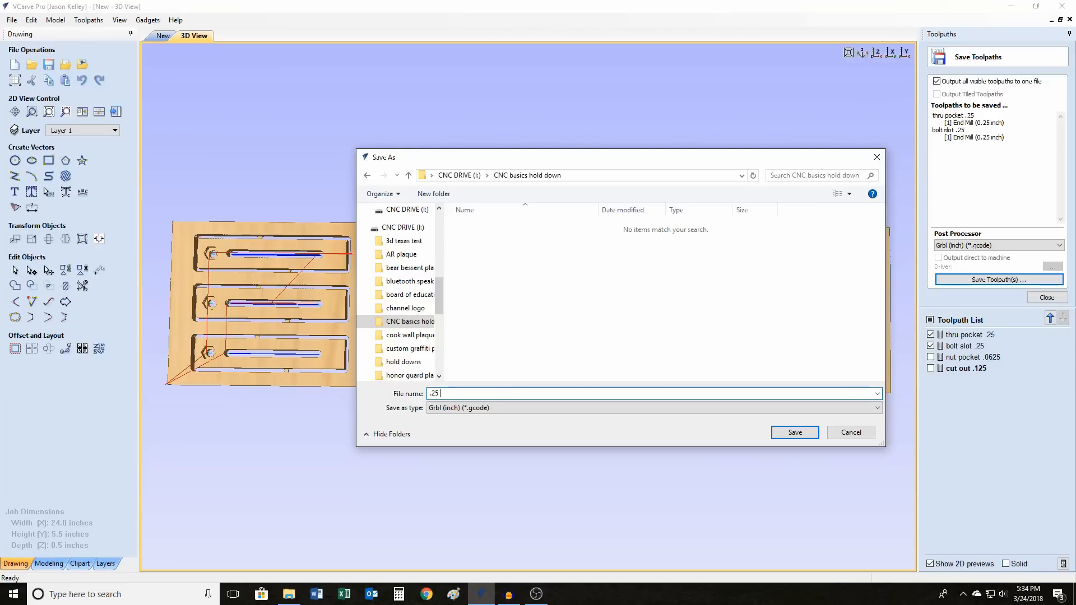
pyautogui.write(' thru hole and slot')
pyautogui.click(801, 431)
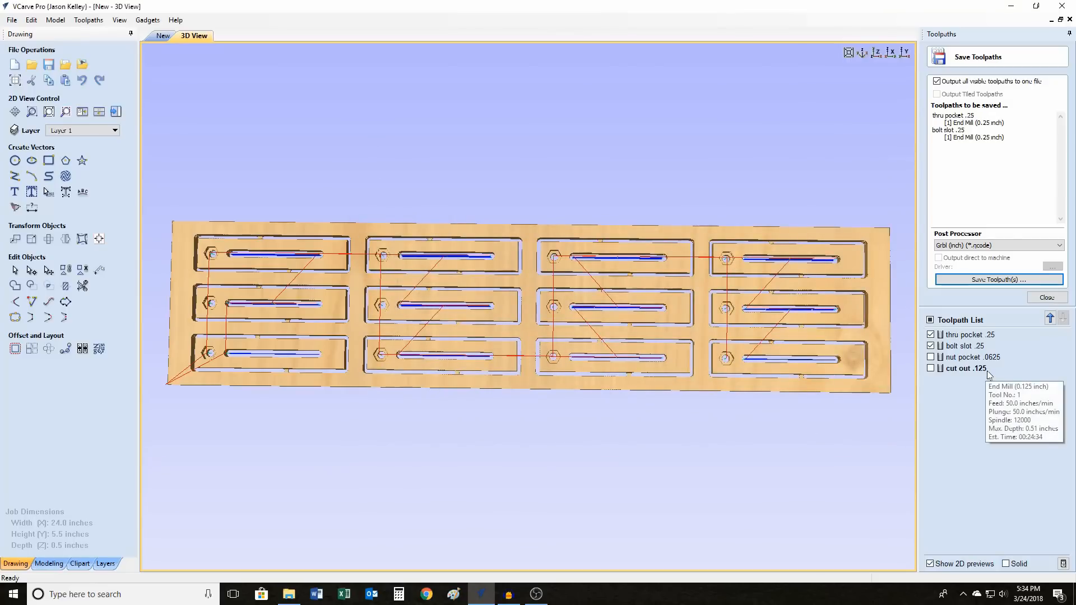
# Make nut pocket .0625 the only toolpath to output and save it under its own name in the same folder
pyautogui.click(930, 334)
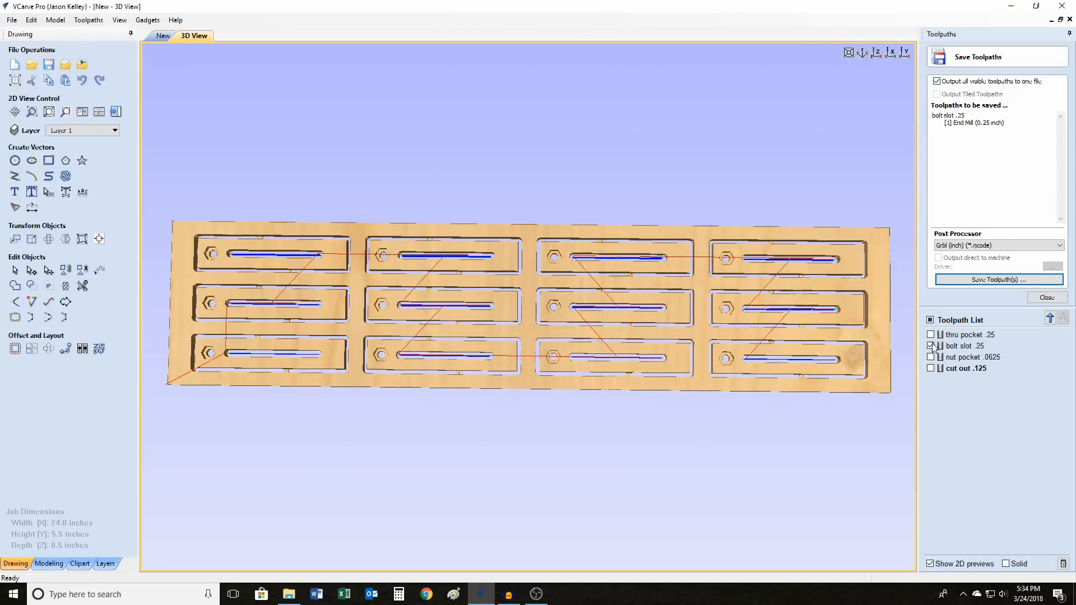
pyautogui.click(930, 346)
pyautogui.click(931, 357)
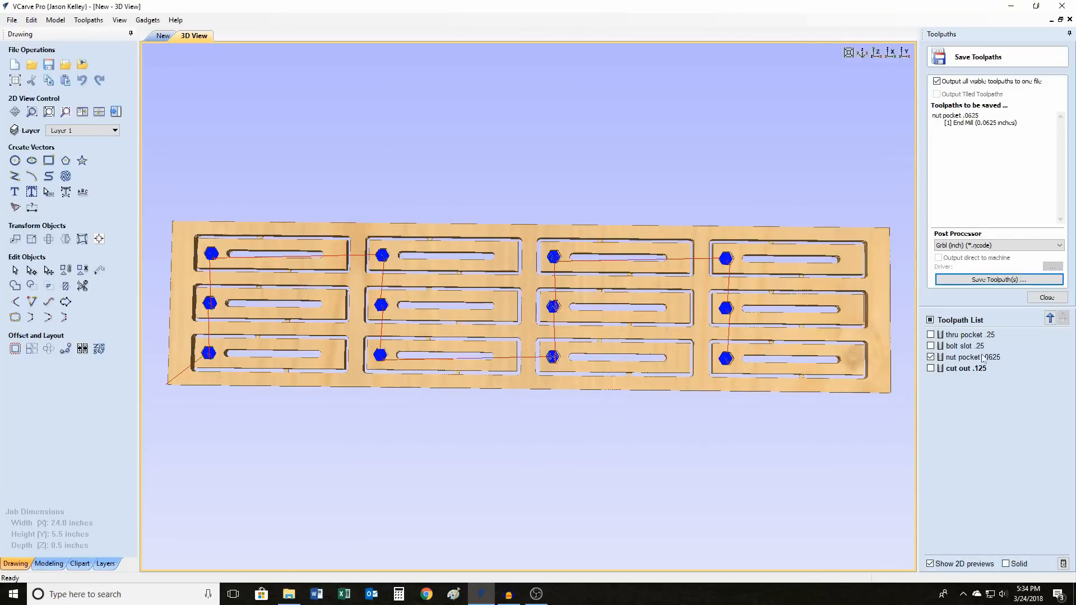
pyautogui.click(1007, 281)
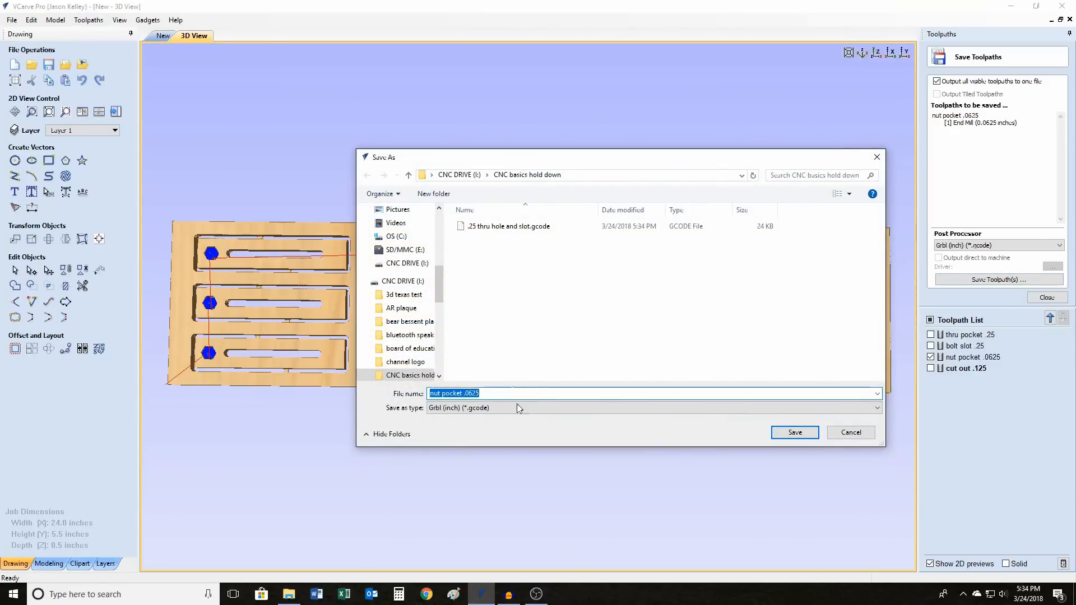
pyautogui.click(794, 432)
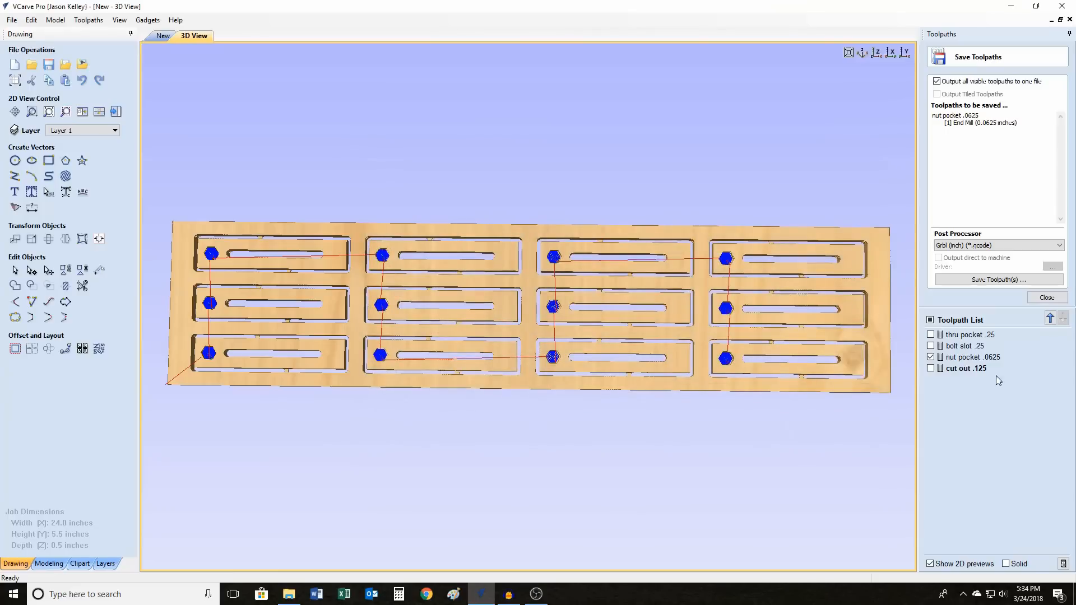
# Make cut out .125 the only toolpath to output and save it under its own name in the same folder
pyautogui.click(931, 358)
pyautogui.click(931, 368)
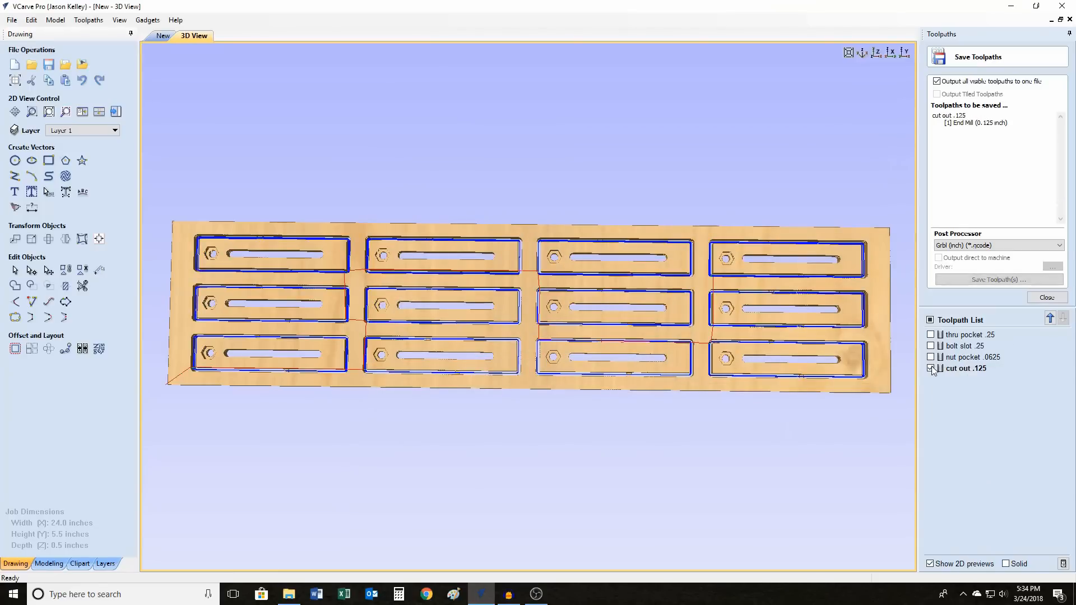
pyautogui.click(1008, 279)
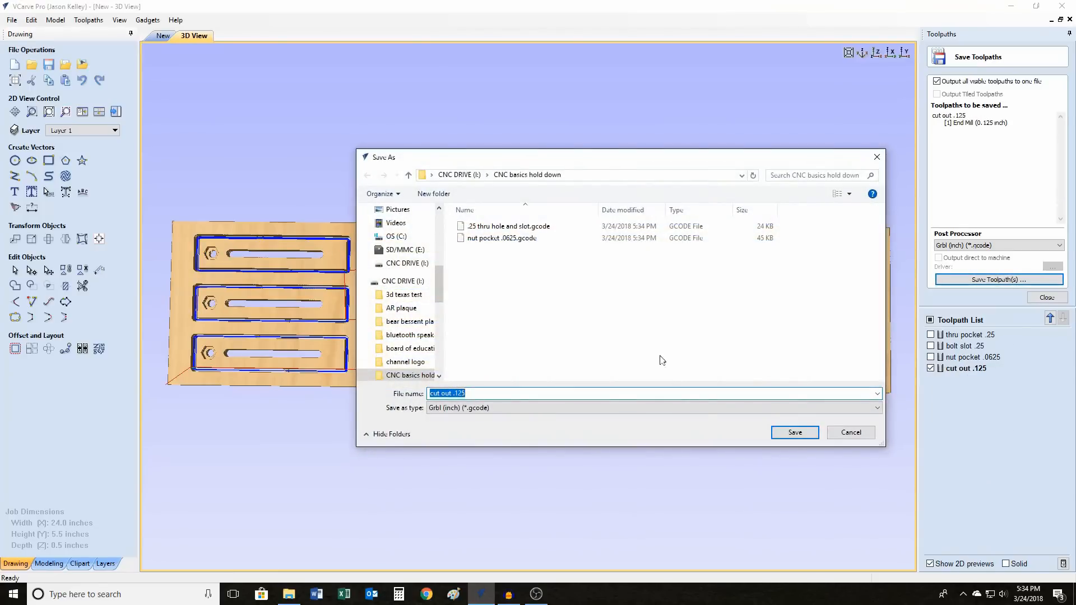
pyautogui.click(784, 431)
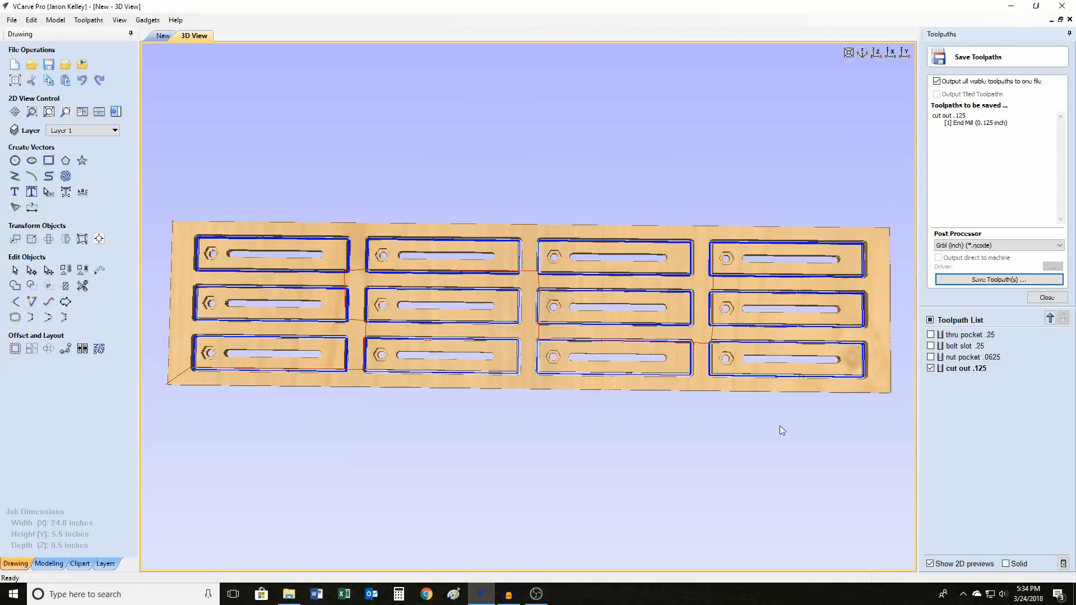
# Switch to File Explorer, check the saved G-code files in CNC basics hold down on CNC DRIVE (I:), and close the window
pyautogui.click(289, 594)
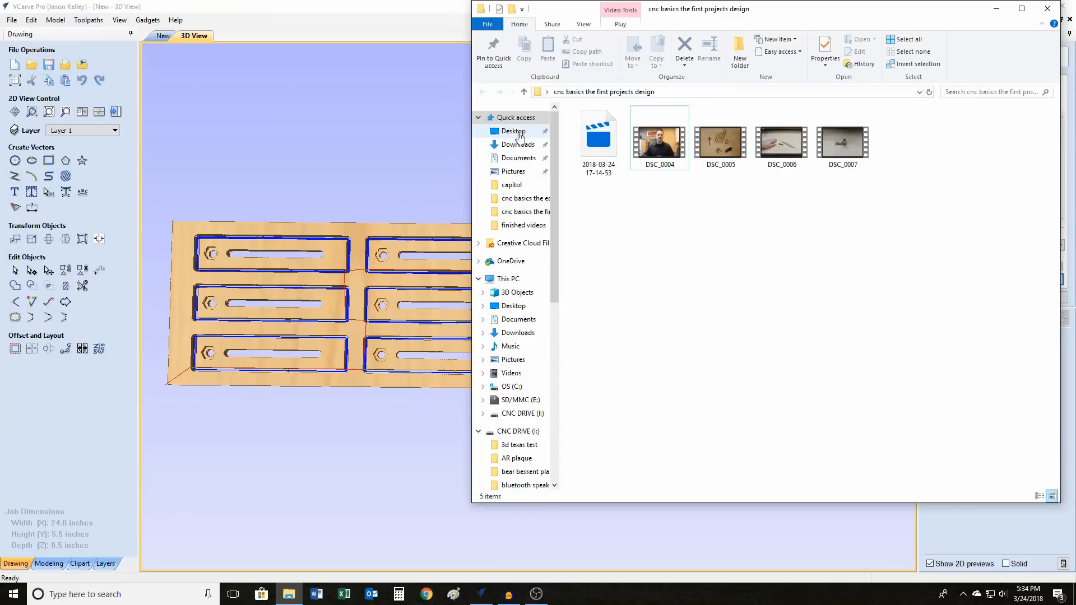
pyautogui.click(517, 432)
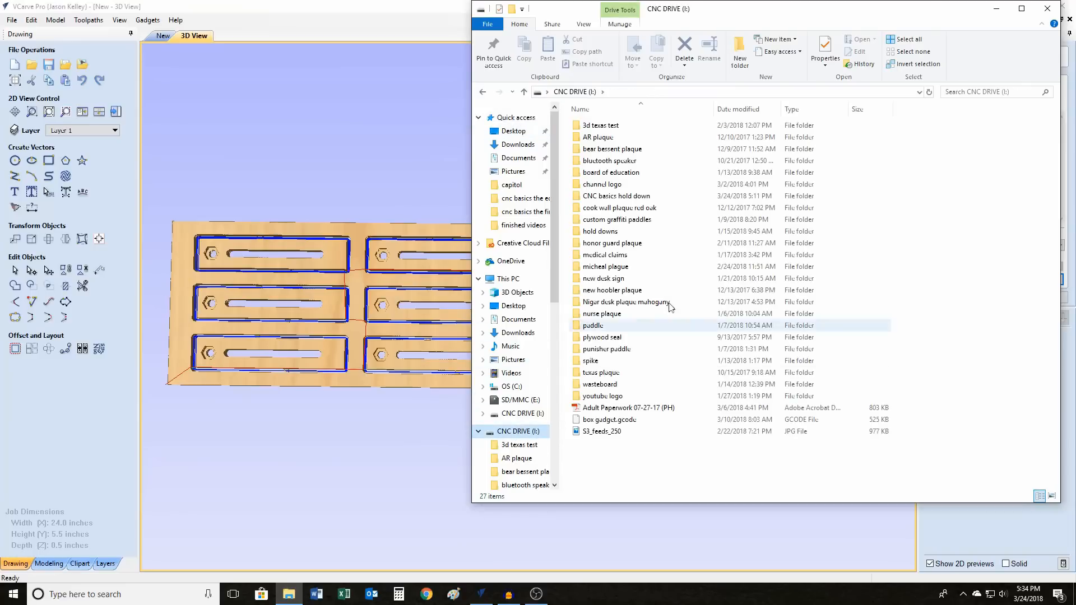
pyautogui.doubleClick(630, 197)
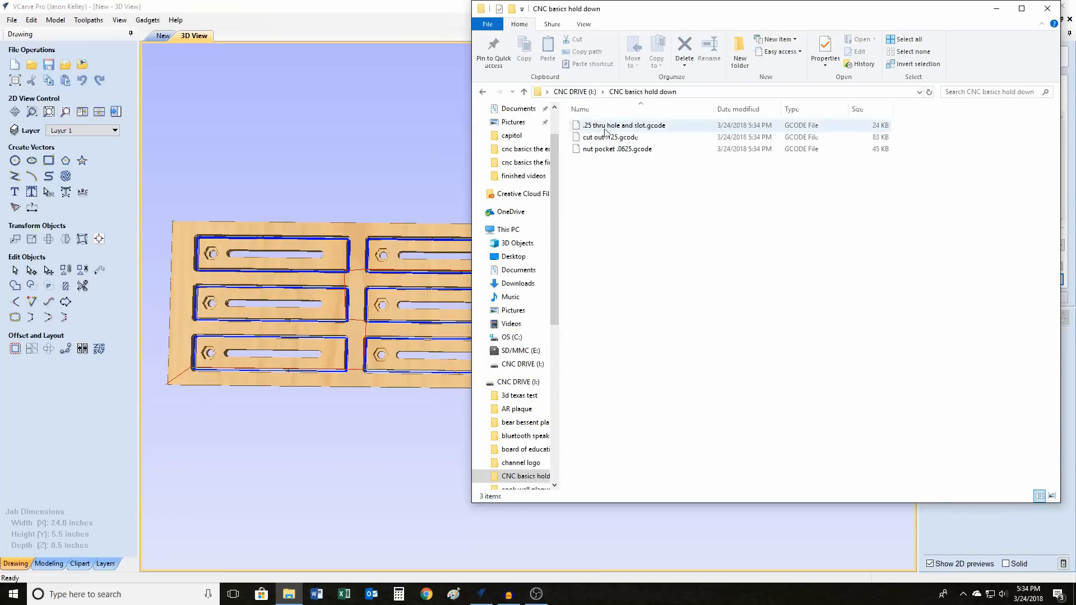
pyautogui.click(1047, 9)
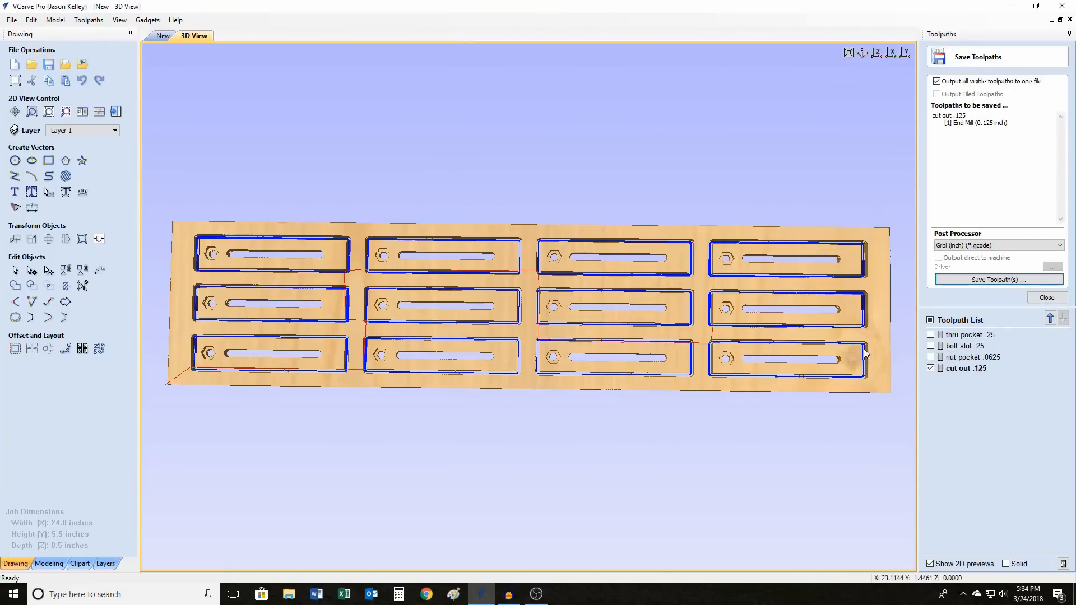
# Hide the cut out .125 toolpath and inspect the simulated clamp board in 3D from an angle
pyautogui.click(930, 368)
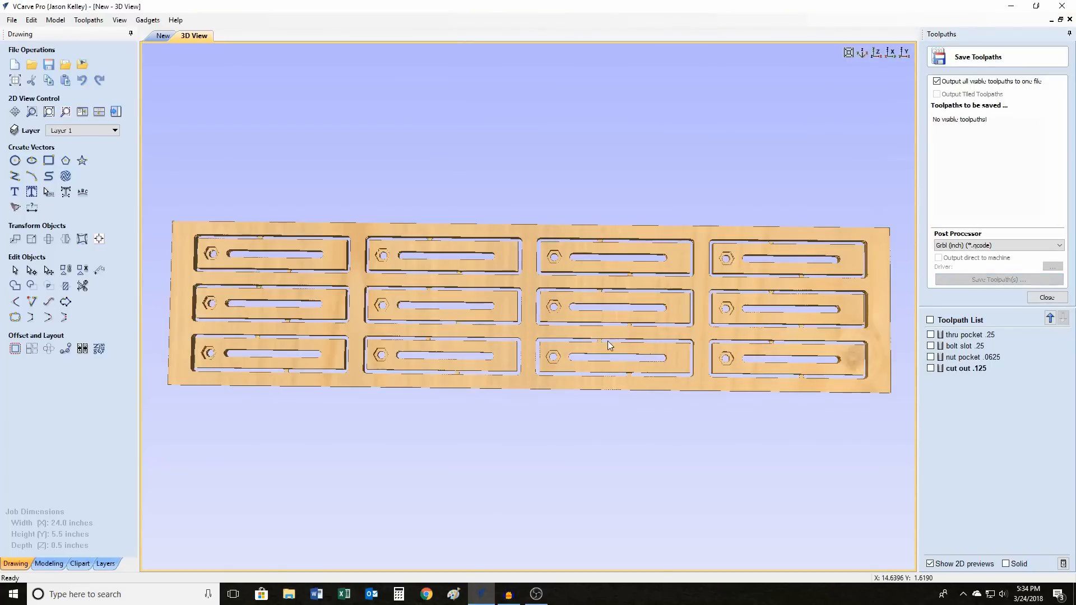
pyautogui.moveTo(610, 344); pyautogui.dragTo(525, 258)
pyautogui.moveTo(401, 283); pyautogui.dragTo(557, 345)
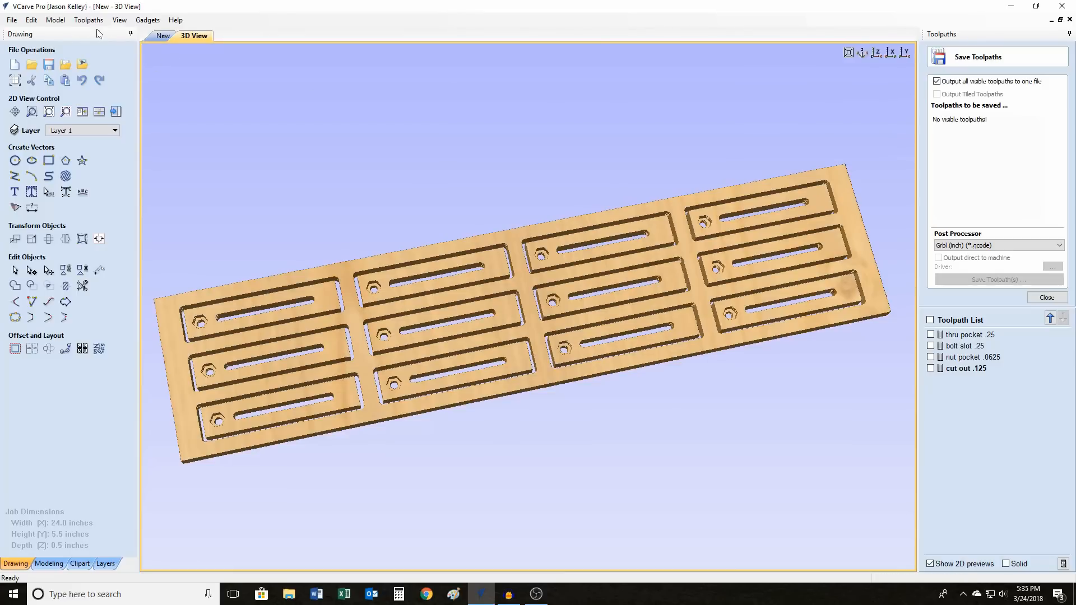
# Start saving the project as a VCarve file in the CNC basics hold down folder on CNC DRIVE (I:)
pyautogui.click(12, 20)
pyautogui.click(35, 81)
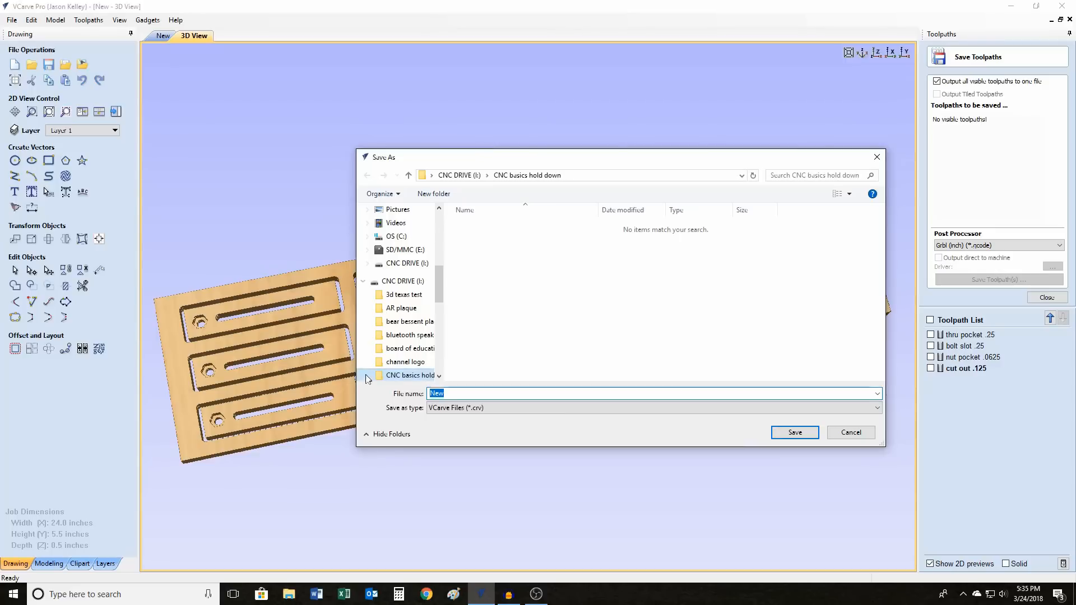
pyautogui.click(394, 282)
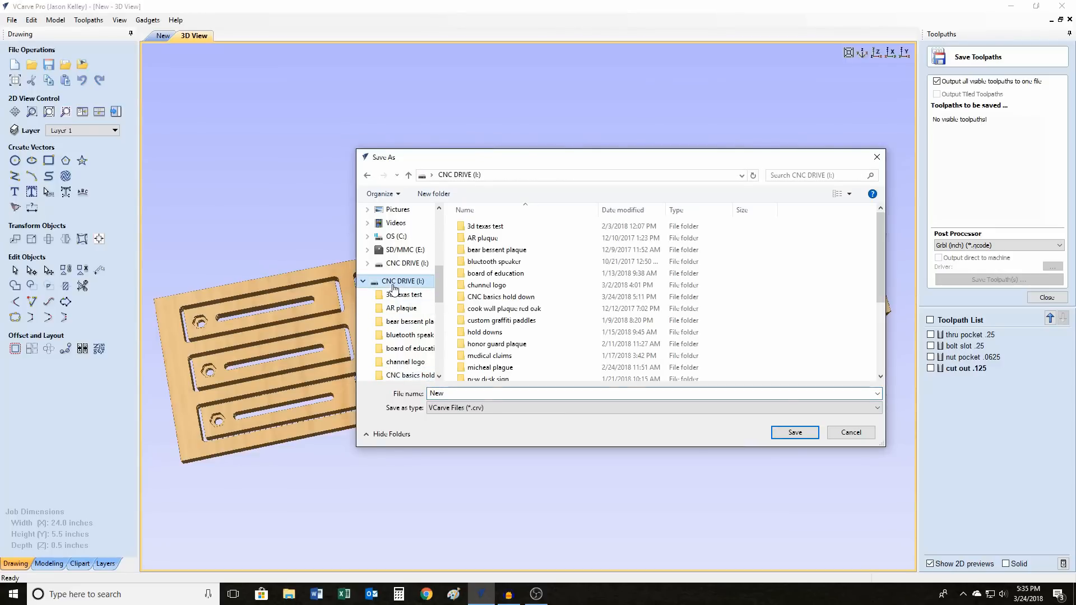
pyautogui.doubleClick(506, 297)
# Name the project file "cnc hold down file", save it, and close the project
pyautogui.doubleClick(497, 395)
pyautogui.write('cncm hol')
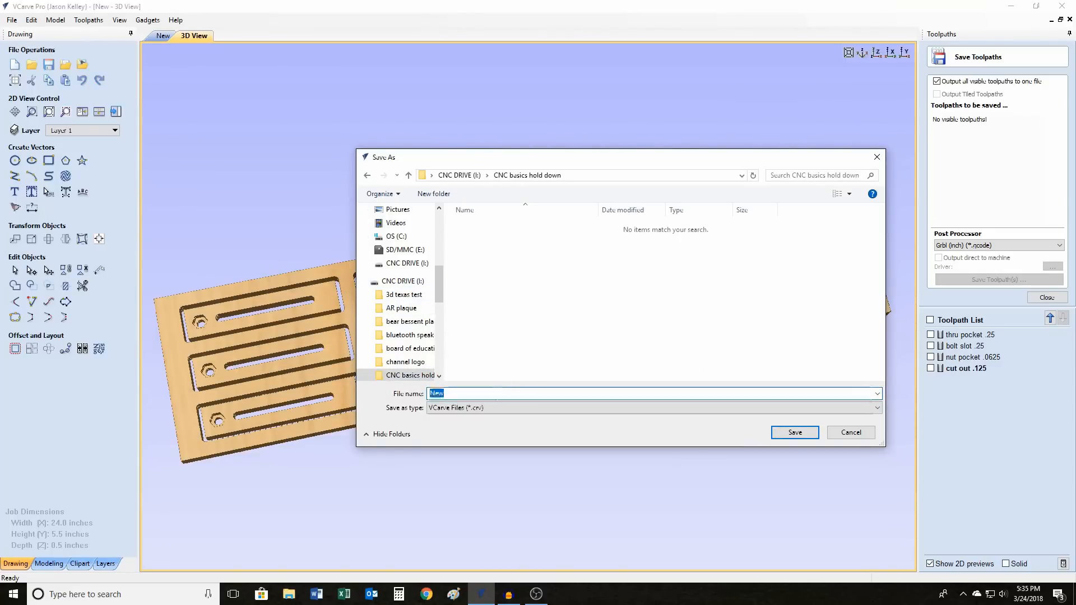
pyautogui.press('BackSpace')
pyautogui.press('BackSpace')
pyautogui.press('BackSpace')
pyautogui.press('BackSpace')
pyautogui.press('BackSpace')
pyautogui.press('BackSpace')
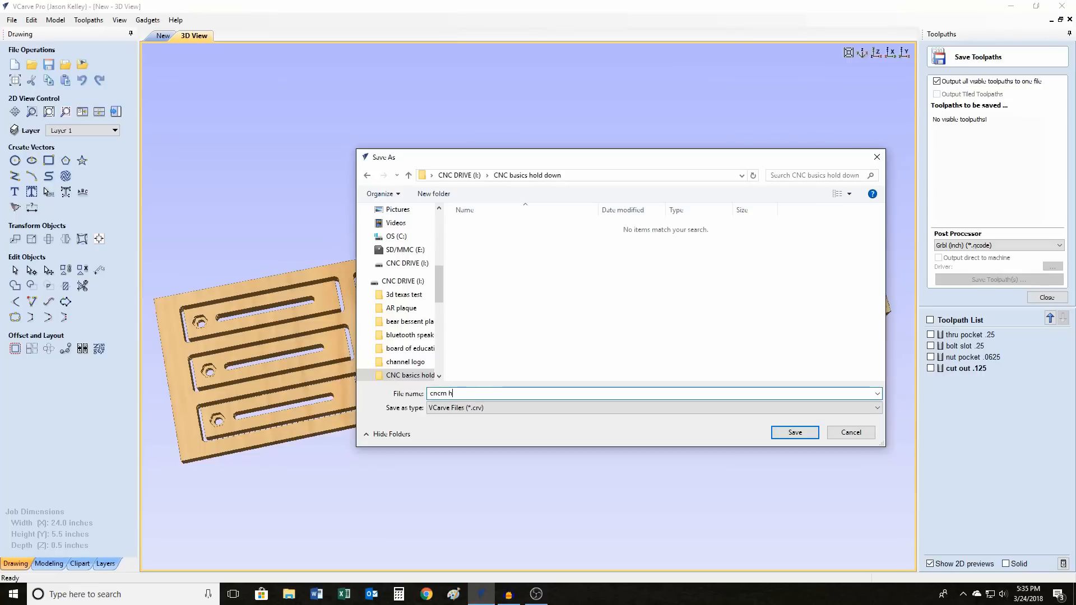
pyautogui.write('c holdddown file')
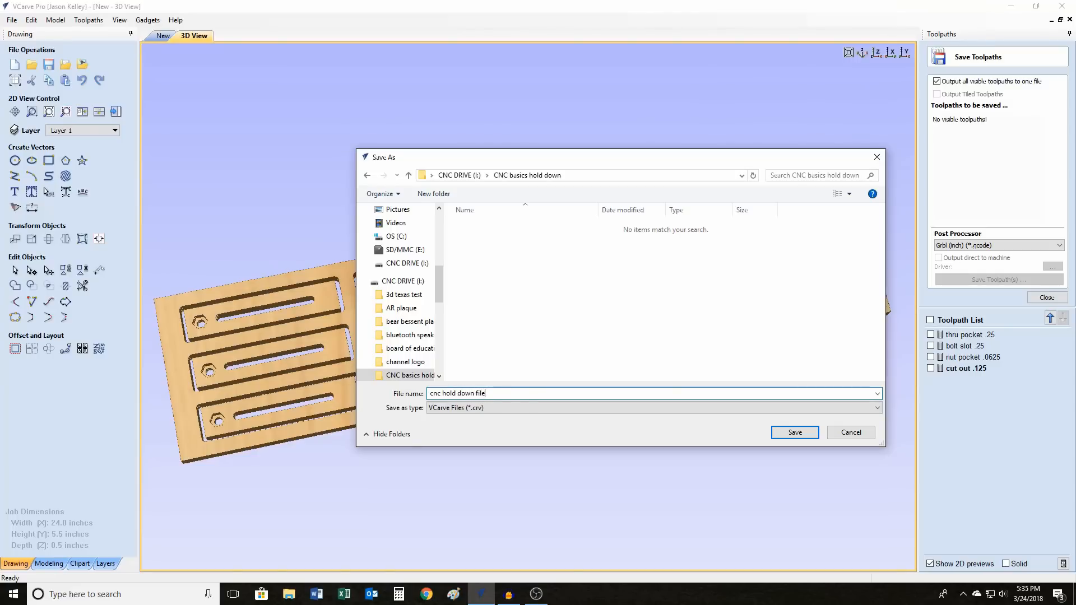
pyautogui.click(798, 434)
pyautogui.click(1068, 20)
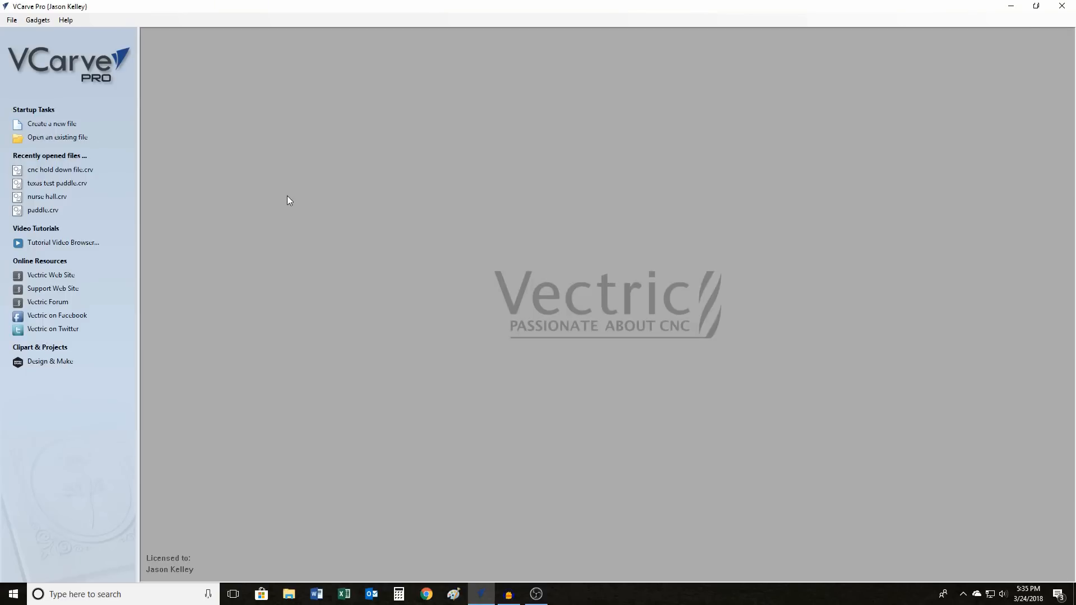
# Create a new job 30 inches wide, 15 inches high and 0.75 inches thick
pyautogui.click(52, 131)
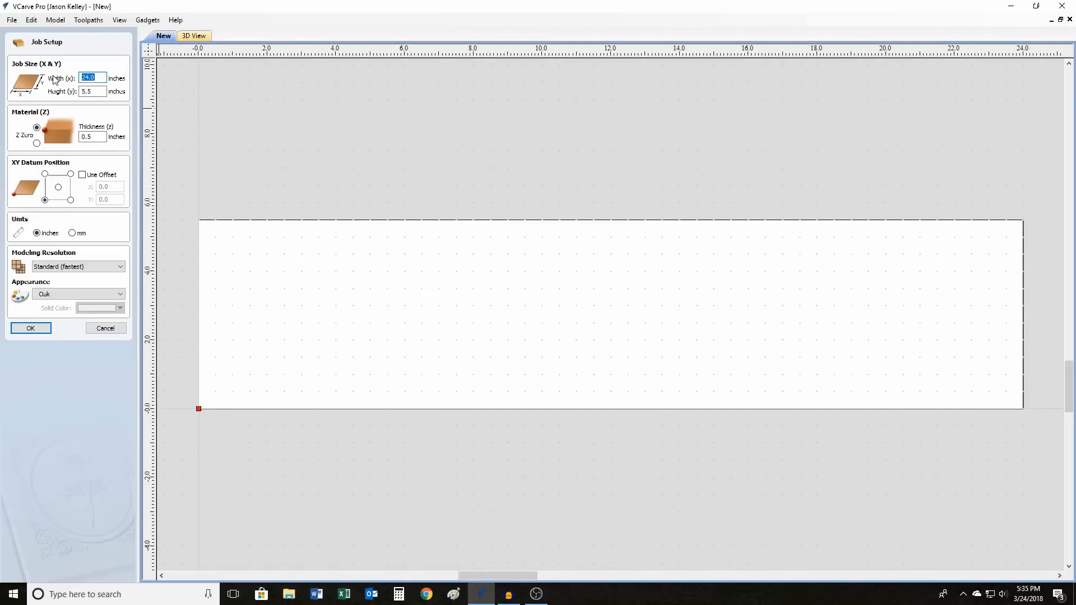
pyautogui.write('30')
pyautogui.press('Tab')
pyautogui.write('15')
pyautogui.press('Tab')
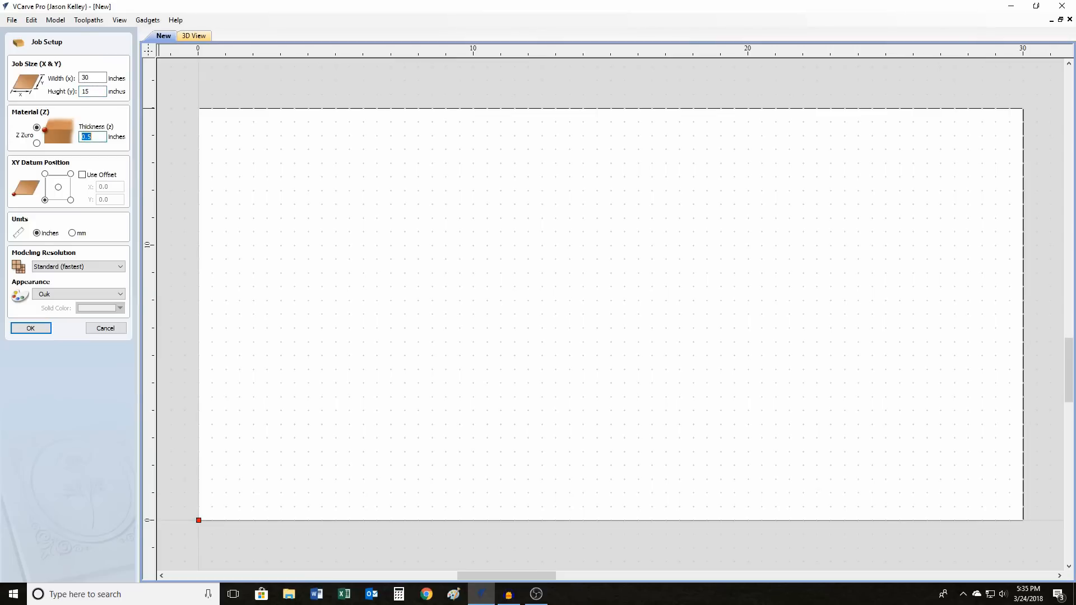
pyautogui.write('.75')
pyautogui.click(45, 329)
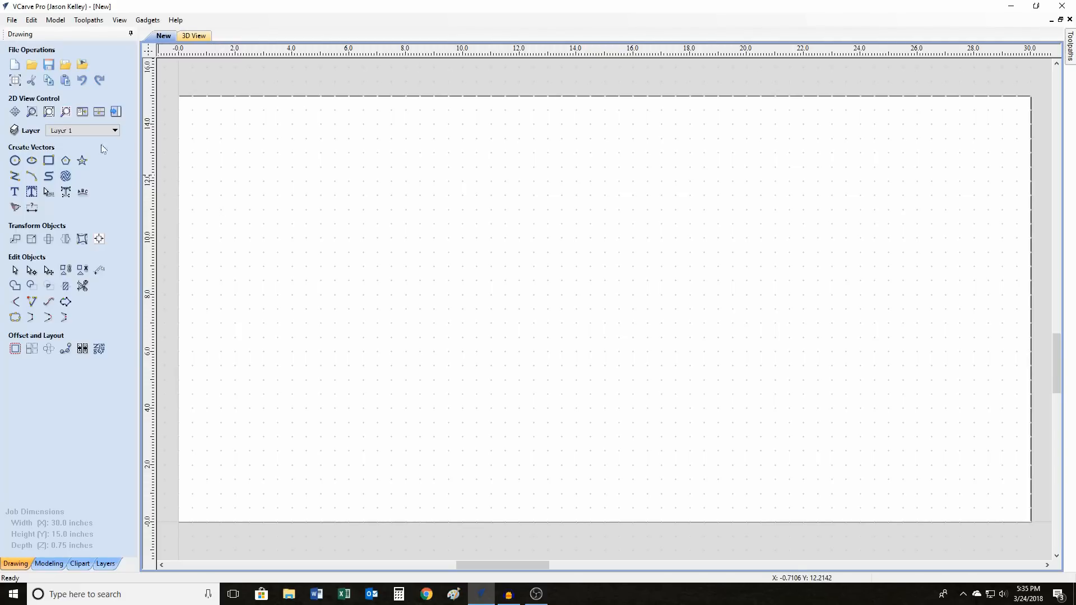
# Draw a square-cornered rectangle about 30.5 by 15.5 inches around the whole board, slightly overhanging every edge
pyautogui.click(49, 160)
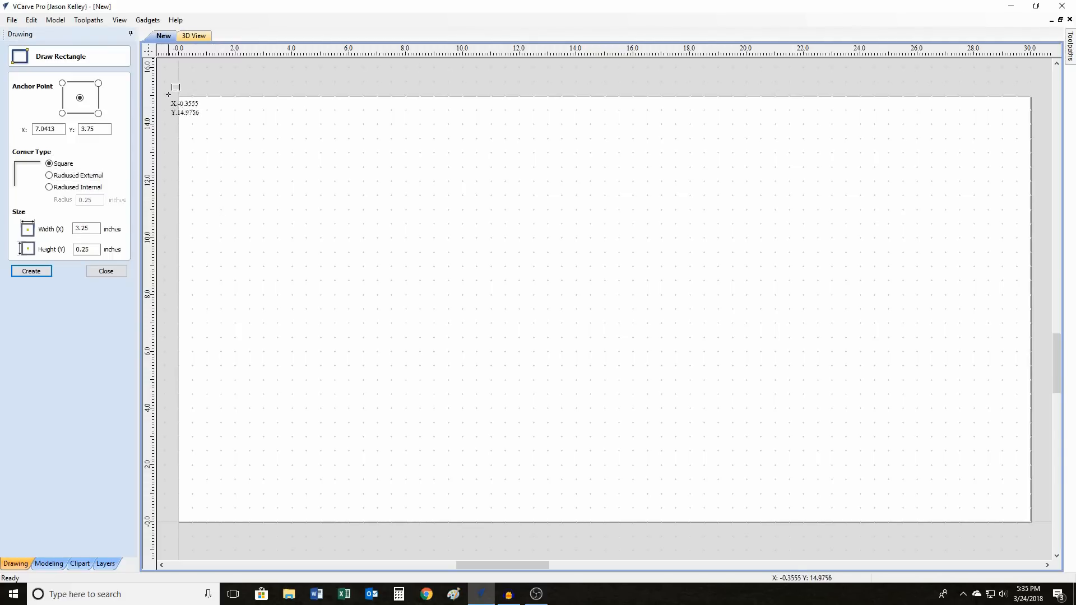
pyautogui.moveTo(167, 87); pyautogui.dragTo(1038, 528)
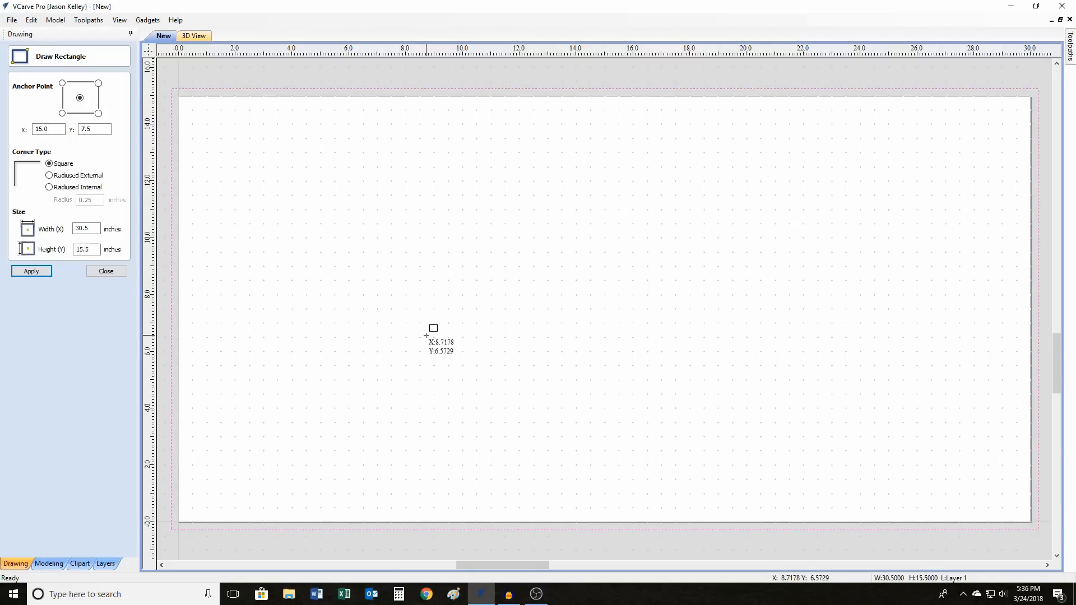
pyautogui.click(31, 271)
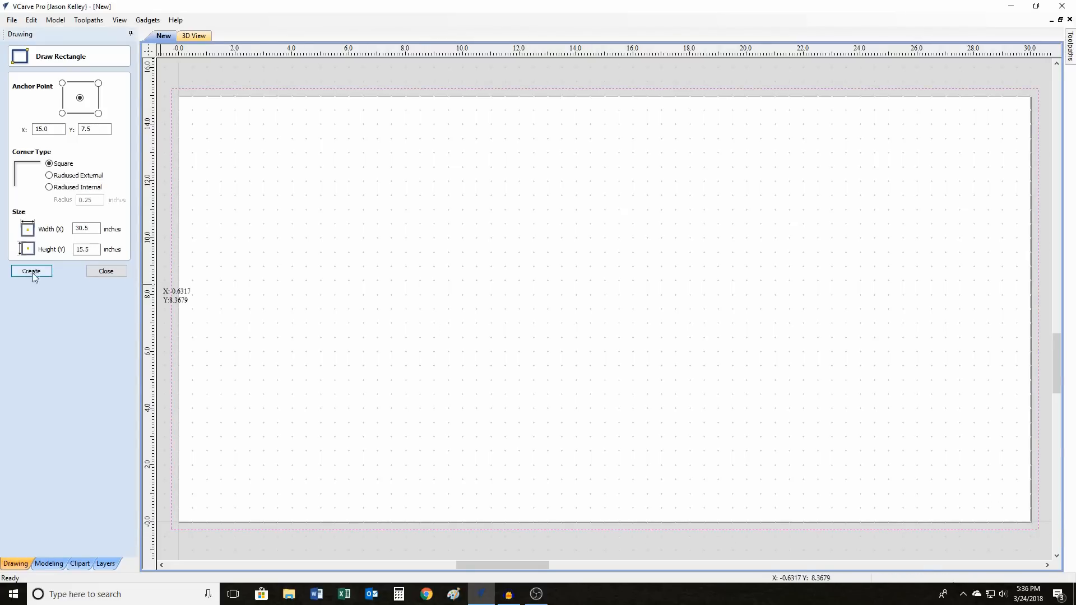
pyautogui.click(106, 271)
# Start a pocket toolpath on the outer rectangle and set its cut depth to 0.0625 inches
pyautogui.click(376, 90)
pyautogui.moveTo(1074, 60)
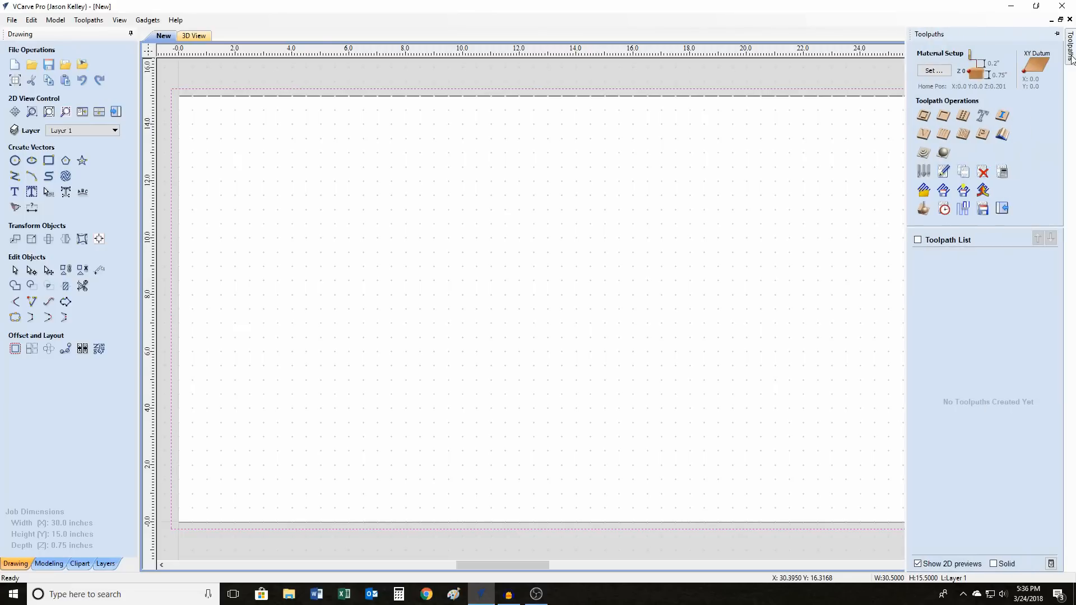
pyautogui.click(942, 120)
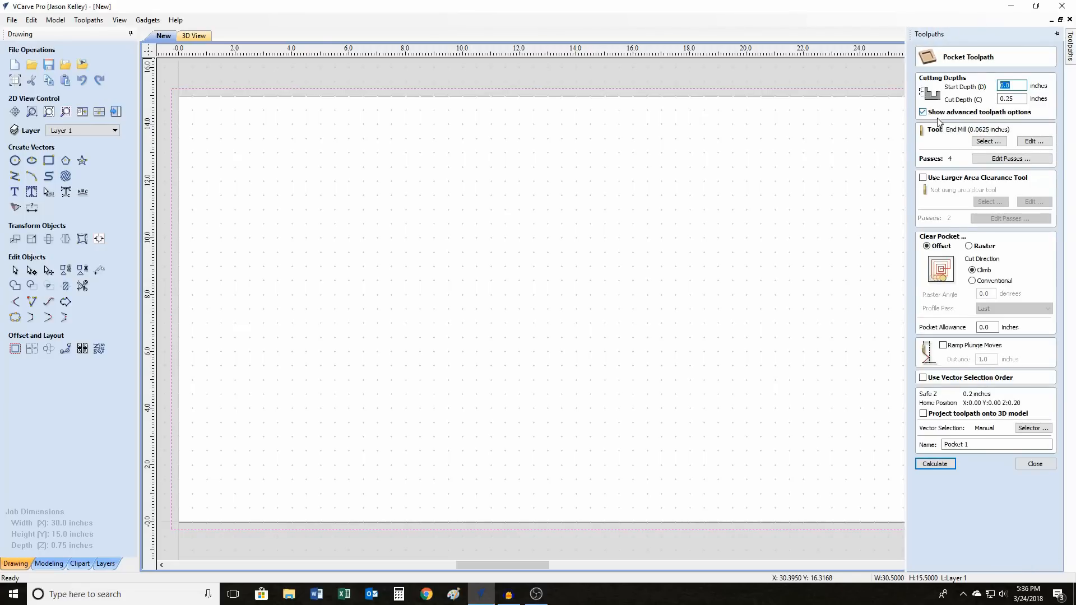
pyautogui.click(1016, 101)
pyautogui.press('BackSpace')
pyautogui.press('BackSpace')
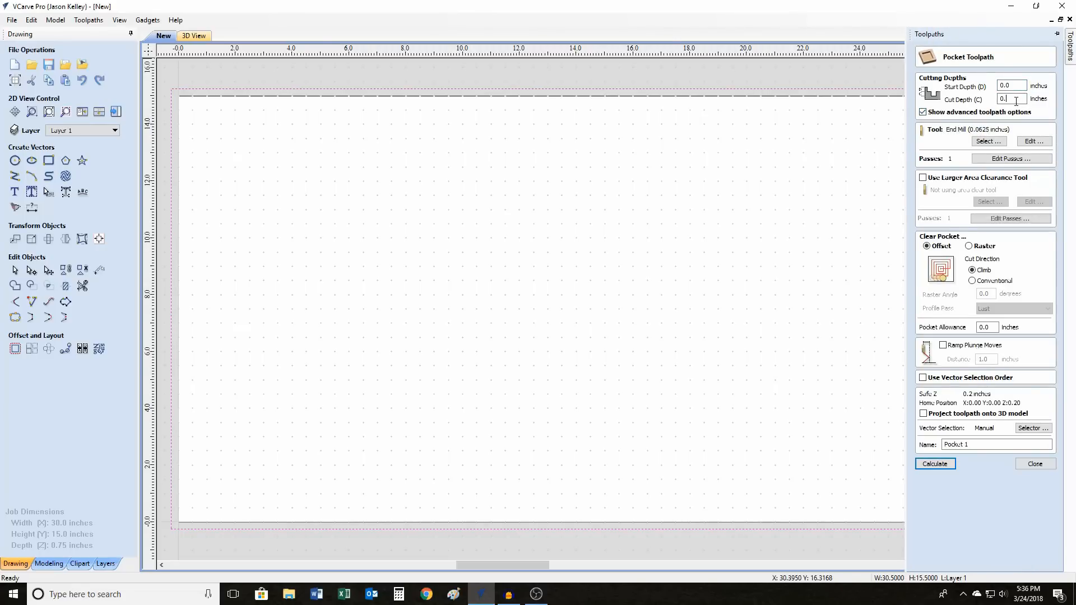
pyautogui.write('.0625')
pyautogui.press('BackSpace')
pyautogui.press('BackSpace')
pyautogui.press('BackSpace')
pyautogui.press('BackSpace')
pyautogui.press('BackSpace')
pyautogui.write('0625')
# Assign the 0.5 inch end mill with its diameter set to 1.0 inch and feed rate to 35 inches/min, and calculate the pocket
pyautogui.click(989, 142)
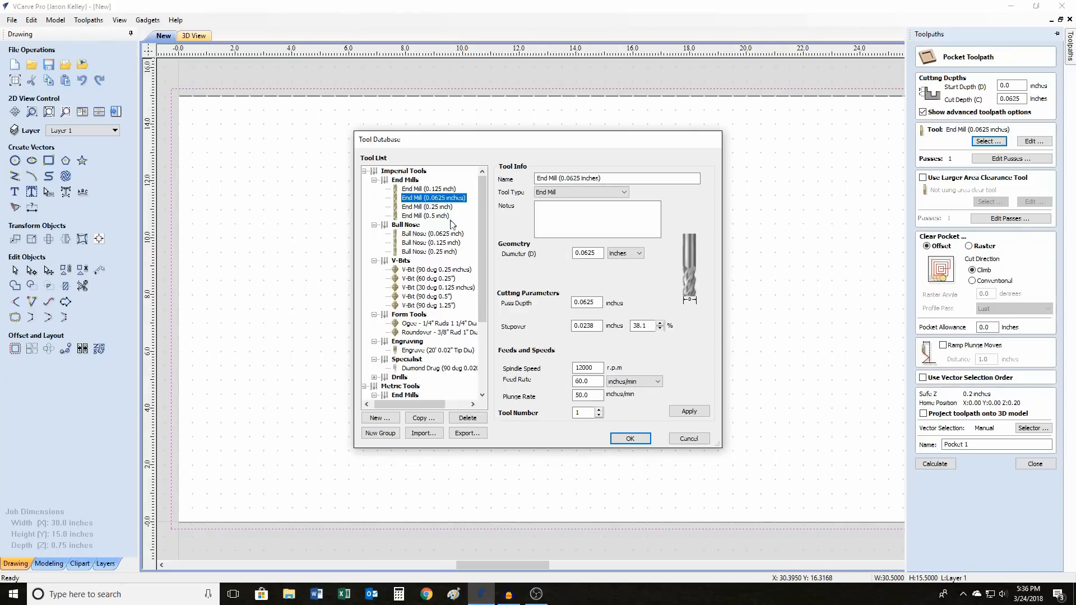
pyautogui.click(424, 217)
pyautogui.click(593, 255)
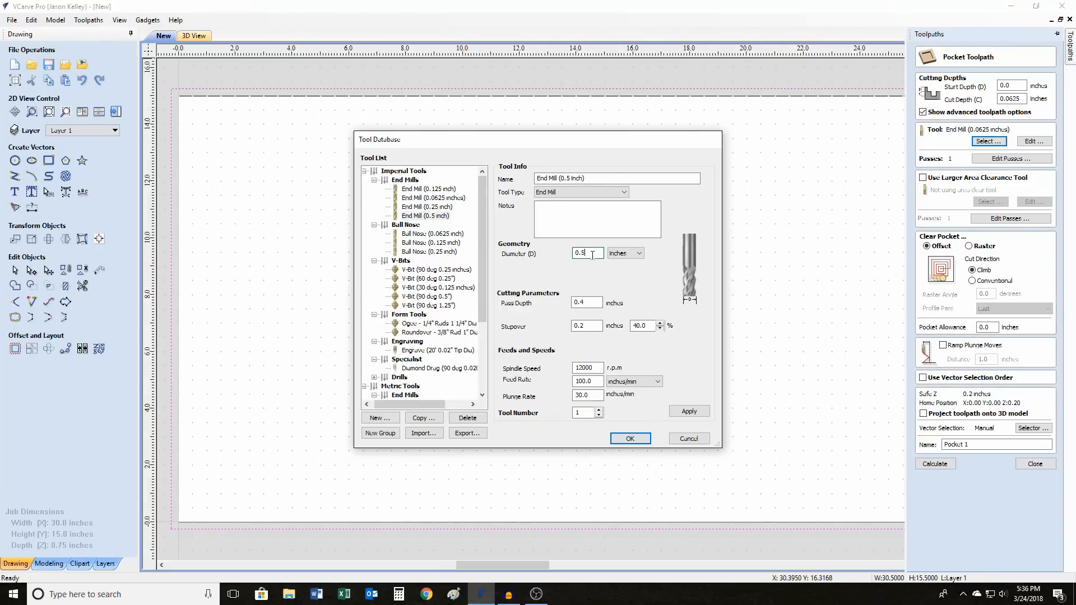
pyautogui.press('BackSpace')
pyautogui.press('BackSpace')
pyautogui.press('BackSpace')
pyautogui.write('1.0')
pyautogui.moveTo(595, 382); pyautogui.dragTo(543, 381)
pyautogui.write('35')
pyautogui.click(630, 439)
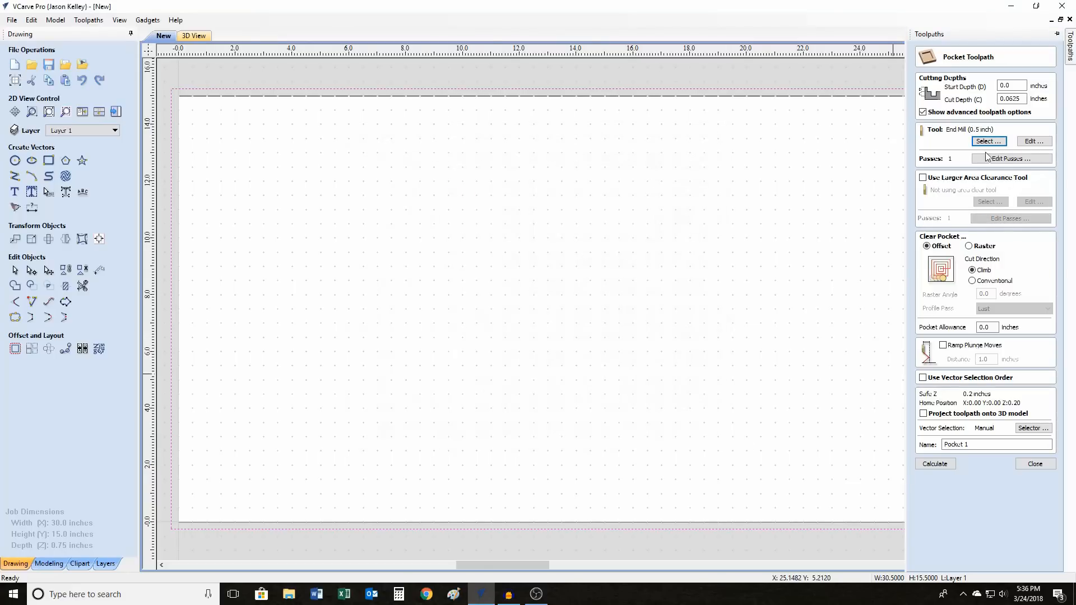
pyautogui.click(935, 464)
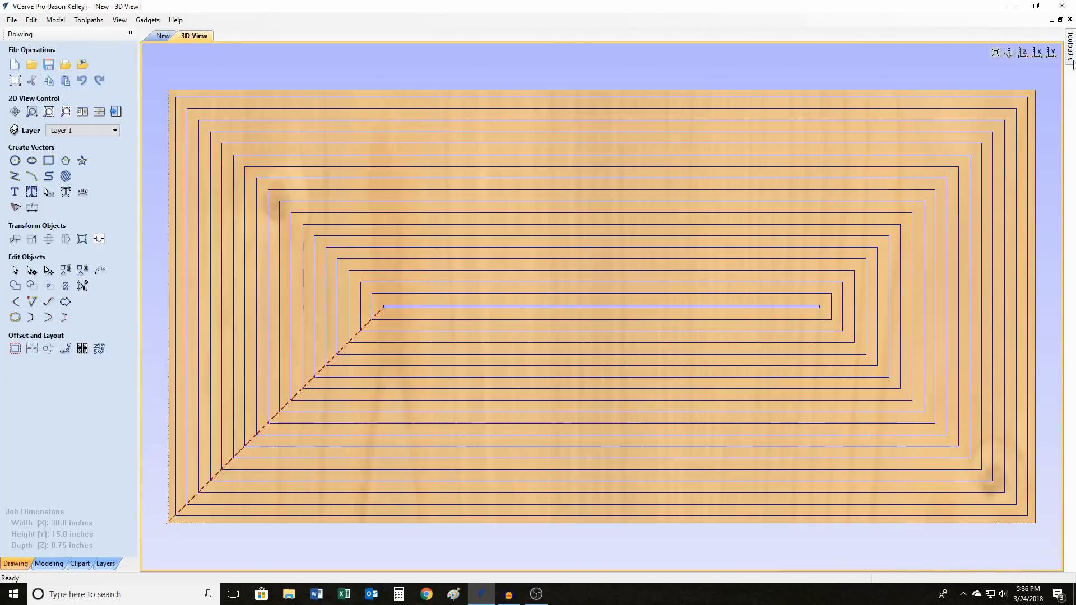
# Change the pocket toolpath's clearing strategy to Raster, recalculate it, and inspect the passes in 3D from an angle
pyautogui.moveTo(1071, 63)
pyautogui.doubleClick(955, 330)
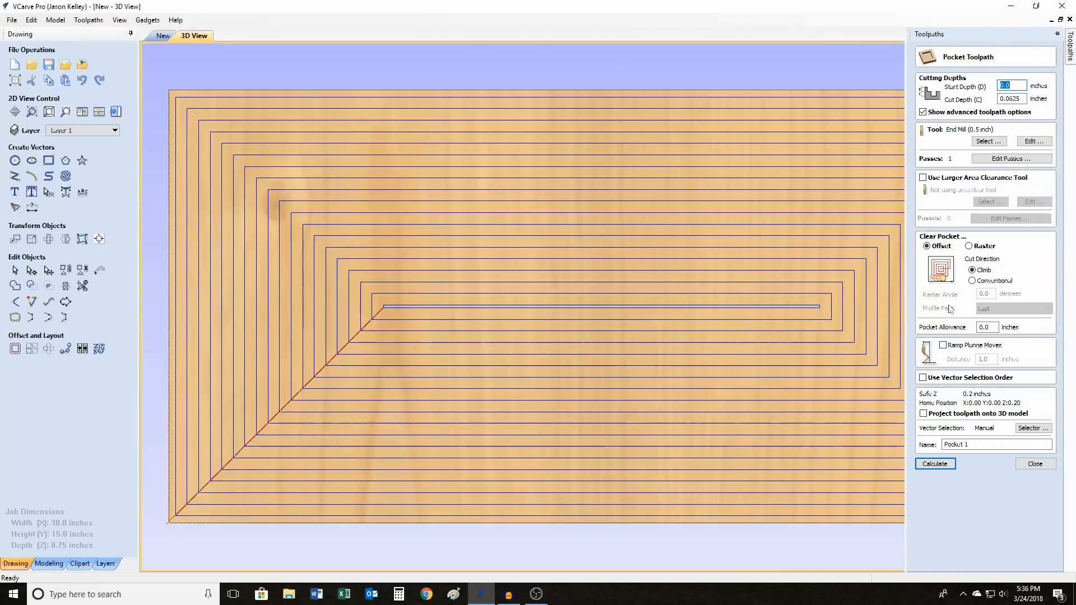
pyautogui.click(969, 246)
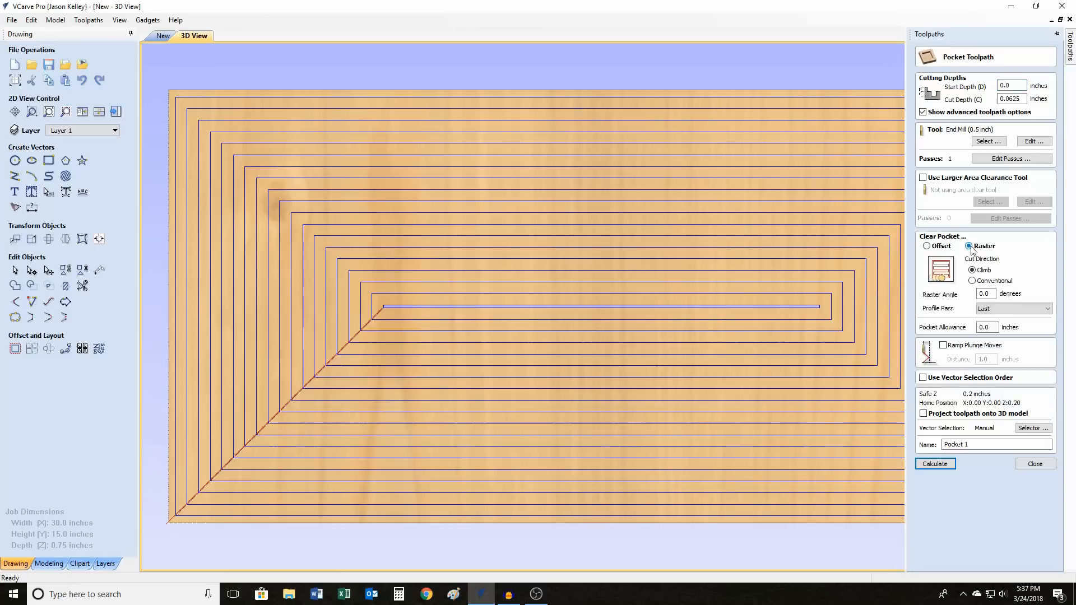
pyautogui.click(946, 464)
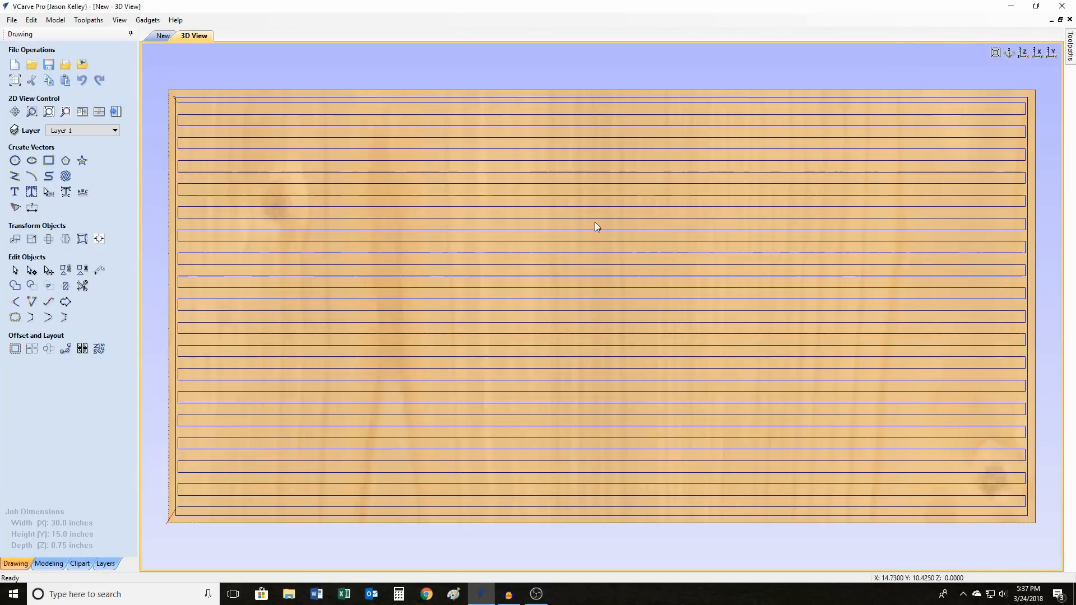
pyautogui.moveTo(601, 375); pyautogui.dragTo(596, 332)
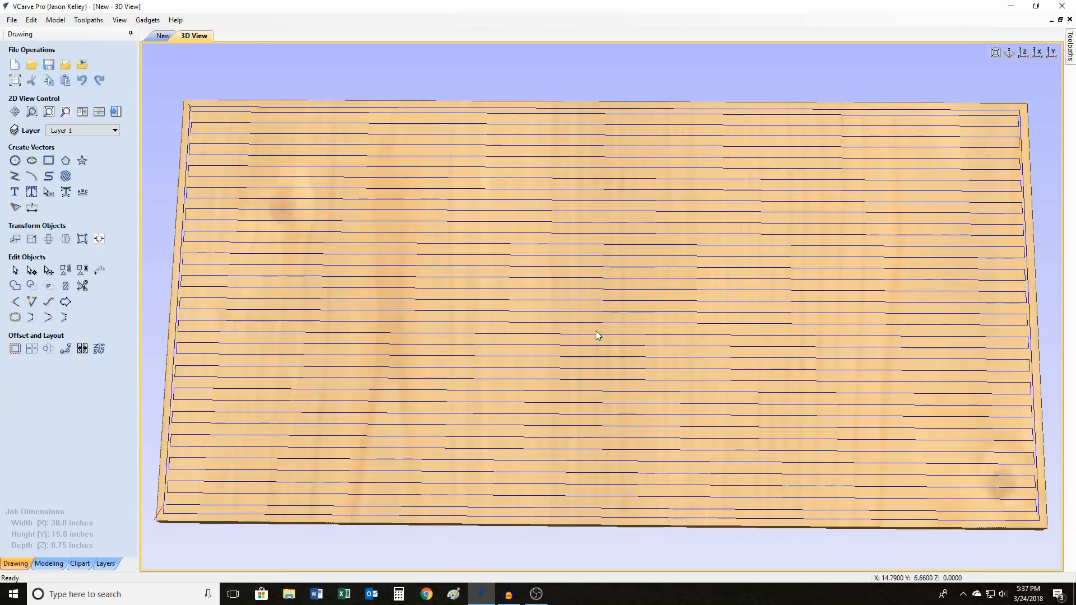